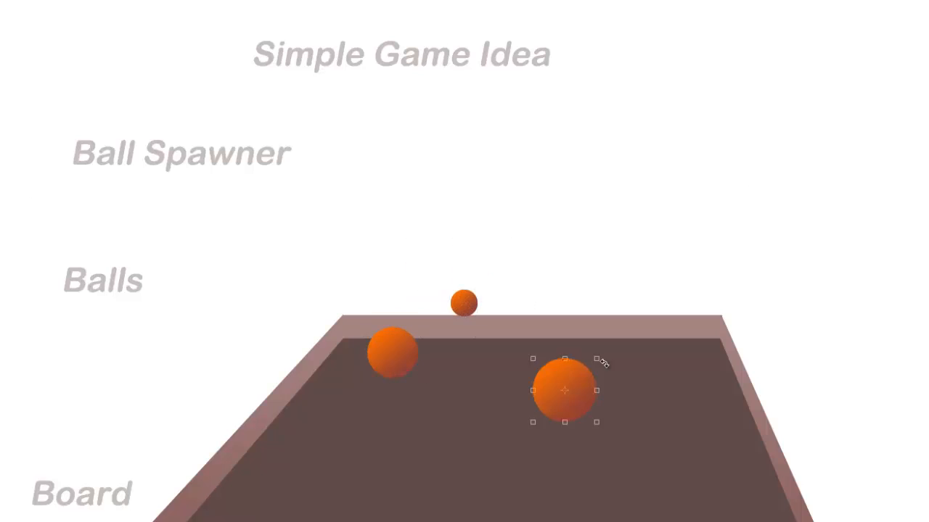
Add more orange balls above the board and draw the brown trapezoid ball spawner over them
{"action": "left_click_drag", "start_coordinate": [570, 334], "coordinate": [647, 366], "text": "alt"}
{"action": "left_click", "coordinate": [462, 142]}
{"action": "left_click", "coordinate": [429, 174]}
{"action": "left_click", "coordinate": [559, 174]}
{"action": "left_click_drag", "start_coordinate": [508, 460], "coordinate": [521, 406]}
Add the label 'User Interaction: "mouse click"' beside the ball spawner
{"action": "left_click", "coordinate": [695, 224]}
{"action": "type", "text": "User Interaction: \"mouse click\""}
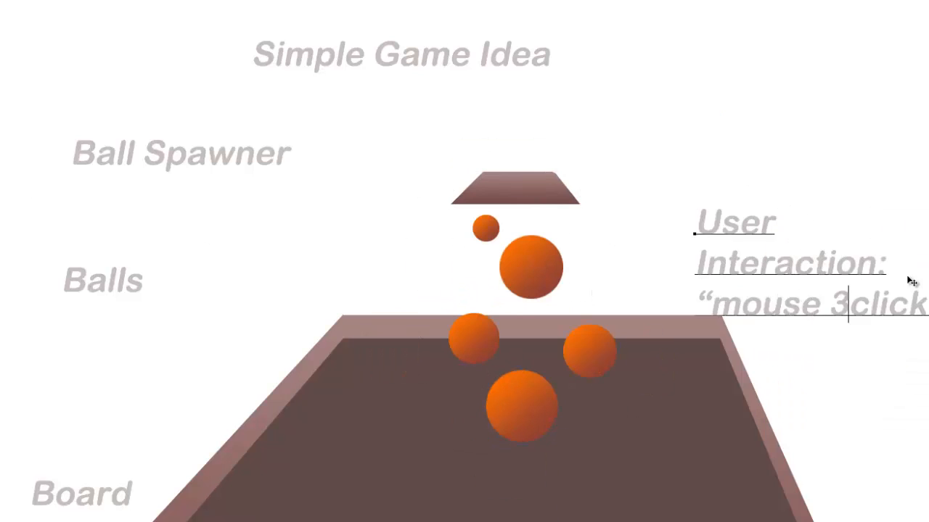
Mark one ball with a black "click" starburst and "+1", and add "Points: 10" with the caption "+1 for each clicked ball"
{"action": "left_click_drag", "start_coordinate": [597, 354], "coordinate": [633, 373]}
{"action": "type", "text": "clickPoints+1"}
{"action": "left_click_drag", "start_coordinate": [851, 379], "coordinate": [339, 268]}
{"action": "type", "text": ": 10 +1 for each clicked ball"}
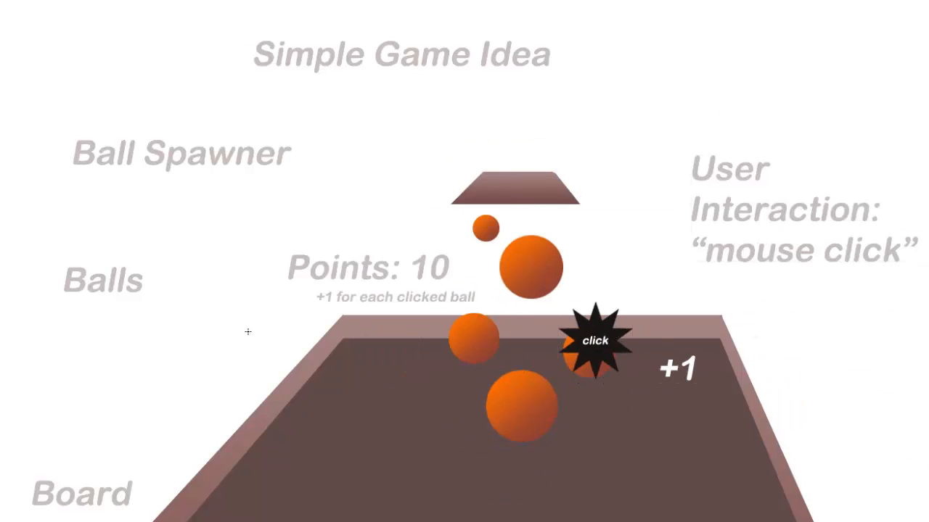
{"action": "left_click_drag", "start_coordinate": [247, 332], "coordinate": [609, 271]}
{"action": "left_click_drag", "start_coordinate": [13, 214], "coordinate": [880, 485]}
{"action": "scroll", "coordinate": [609, 271], "scroll_direction": "down", "scroll_amount": 1}
{"action": "left_click_drag", "start_coordinate": [610, 272], "coordinate": [785, 308]}
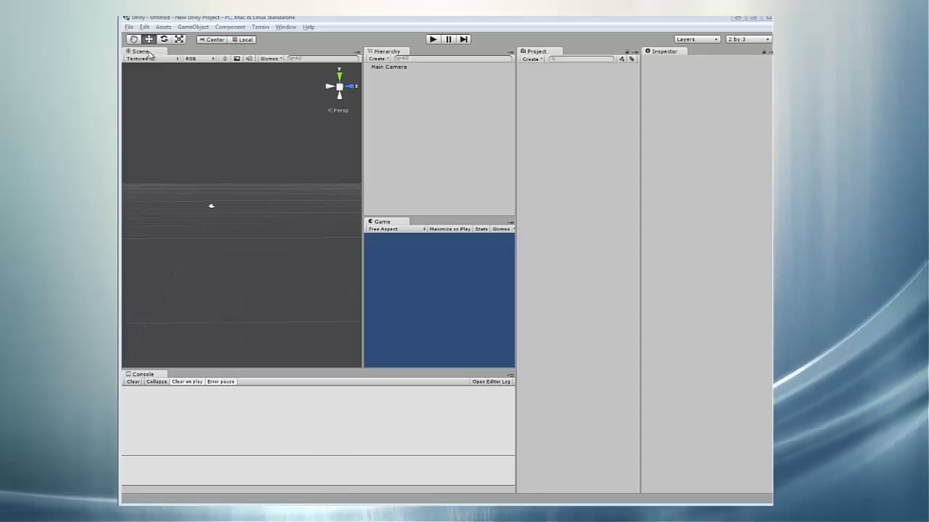
In Unity, open the project D:\Workspace\Unity3DTest\Camera and load its MySceene scene
{"action": "left_click", "coordinate": [128, 27]}
{"action": "left_click", "coordinate": [179, 98]}
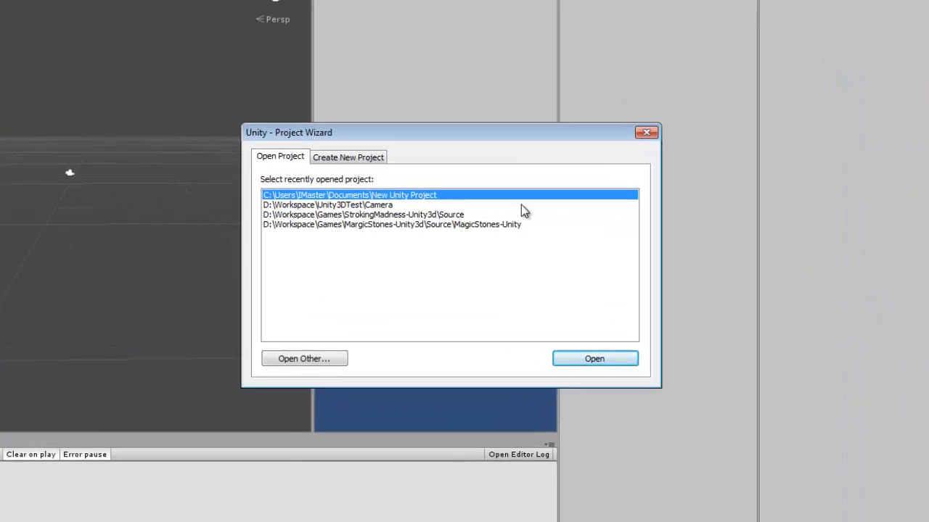
{"action": "left_click", "coordinate": [471, 228]}
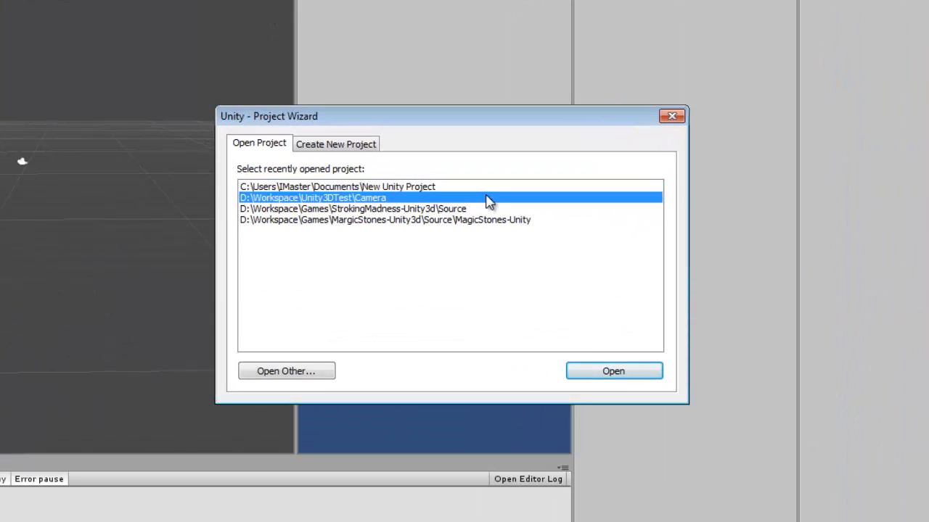
{"action": "left_click", "coordinate": [614, 373]}
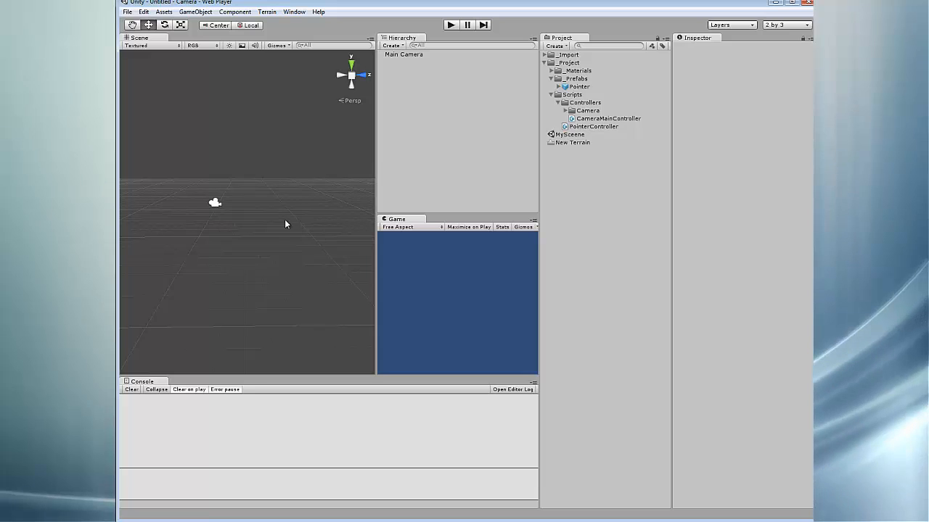
{"action": "double_click", "coordinate": [551, 133]}
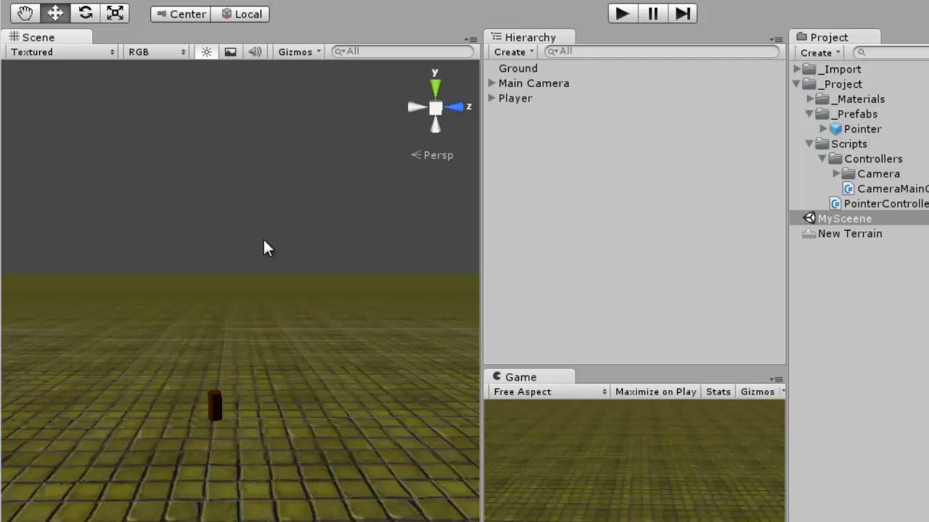
Move the Player's cylinder along its axes to a new spot, about X -4.52 and Y 1.53
{"action": "left_click", "coordinate": [216, 403]}
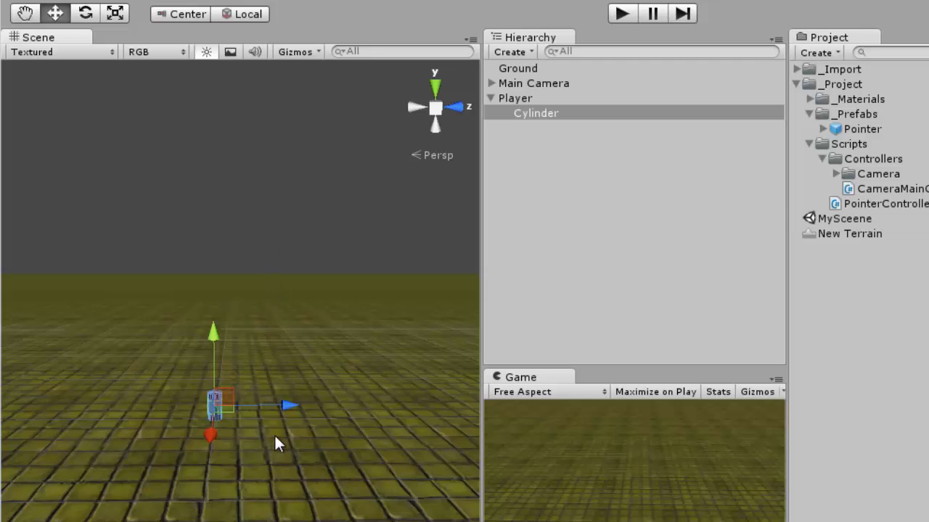
{"action": "mouse_move", "coordinate": [284, 405]}
{"action": "left_mouse_down"}
{"action": "mouse_move", "coordinate": [369, 404]}
{"action": "mouse_move", "coordinate": [257, 405]}
{"action": "mouse_move", "coordinate": [276, 404]}
{"action": "left_mouse_up"}
{"action": "left_click_drag", "start_coordinate": [198, 435], "coordinate": [209, 388]}
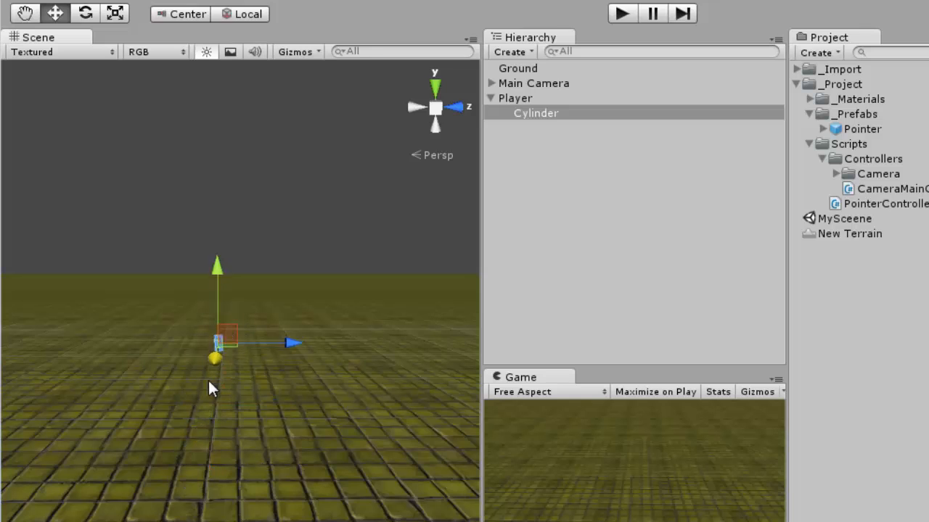
{"action": "mouse_move", "coordinate": [200, 333]}
{"action": "left_mouse_down"}
{"action": "mouse_move", "coordinate": [216, 288]}
{"action": "mouse_move", "coordinate": [209, 319]}
{"action": "left_mouse_up"}
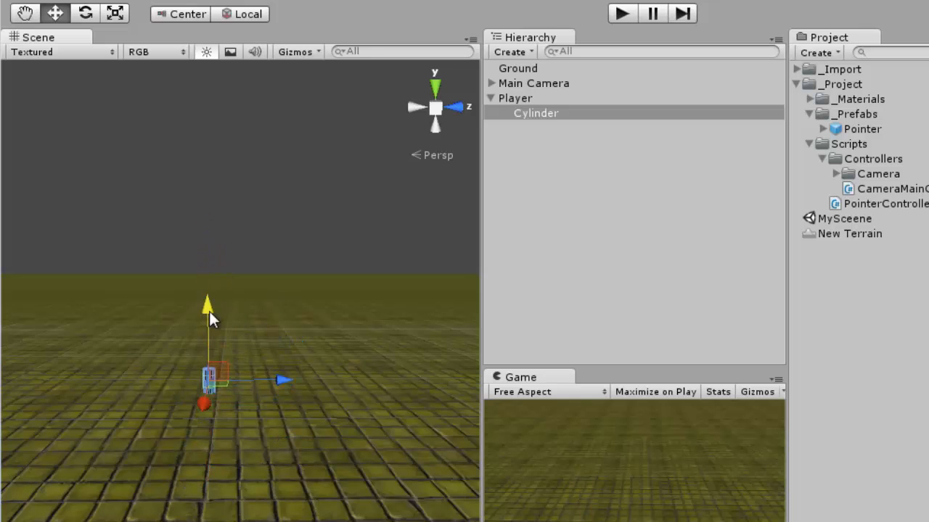
Turn the cylinder slightly with Rotate and scale it up to about 2.69
{"action": "left_click", "coordinate": [85, 13]}
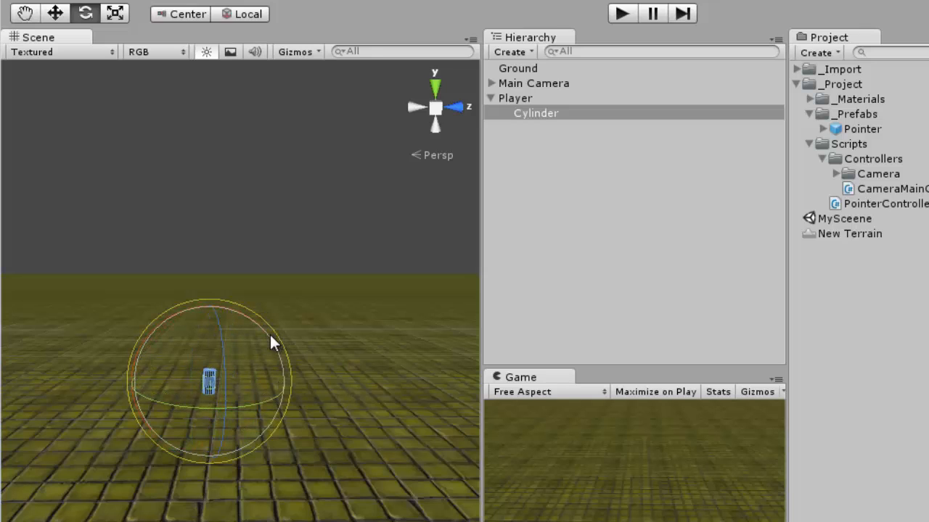
{"action": "left_click", "coordinate": [118, 16]}
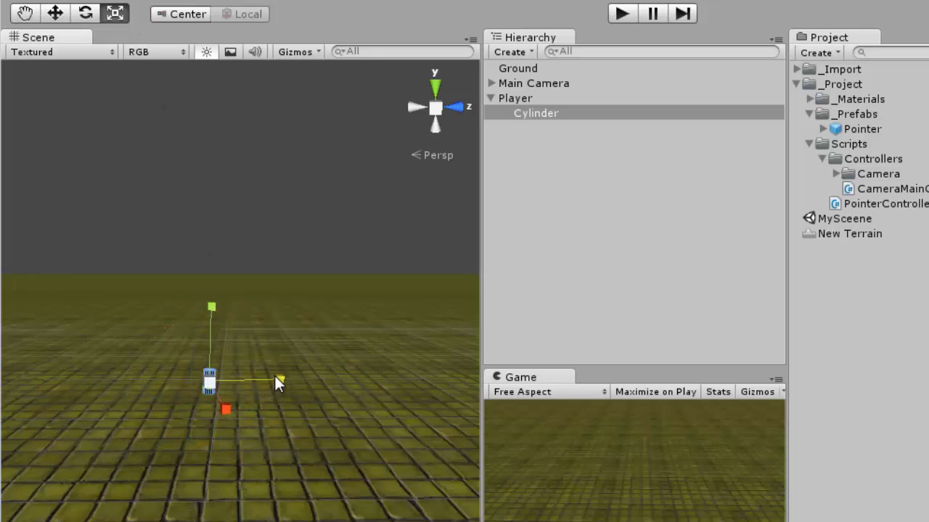
{"action": "left_click_drag", "start_coordinate": [275, 375], "coordinate": [264, 375]}
{"action": "left_click_drag", "start_coordinate": [209, 381], "coordinate": [364, 325]}
{"action": "left_click", "coordinate": [539, 124]}
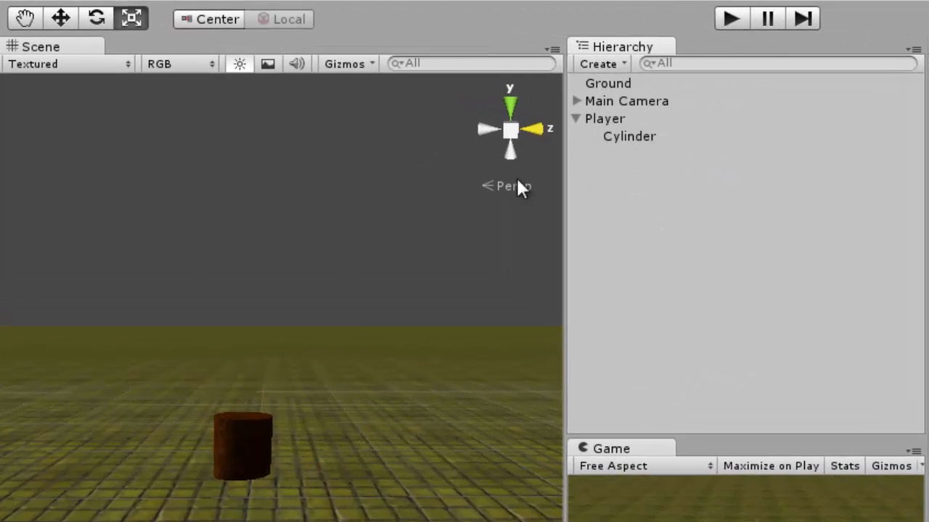
Examine the Player and the Ground from different angles in the scene
{"action": "left_click", "coordinate": [605, 116]}
{"action": "left_click_drag", "start_coordinate": [387, 431], "coordinate": [350, 429], "text": "alt"}
{"action": "scroll", "coordinate": [350, 430], "scroll_direction": "down", "scroll_amount": 8}
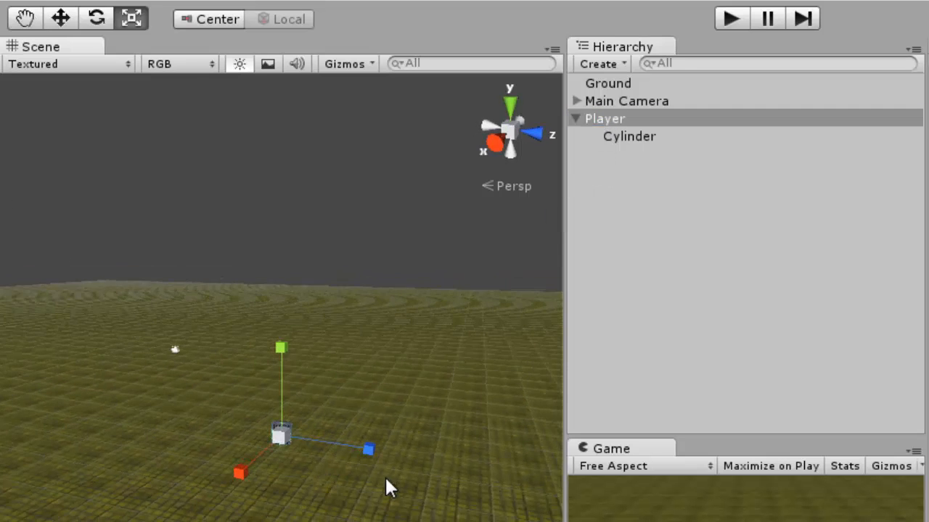
{"action": "left_click_drag", "start_coordinate": [357, 509], "coordinate": [166, 519], "text": "alt"}
{"action": "left_click", "coordinate": [511, 265]}
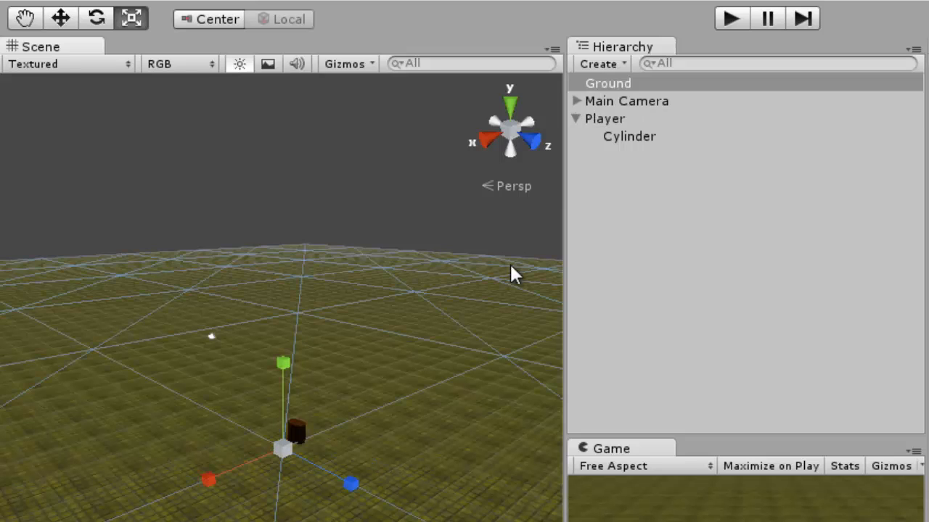
Examine the Main Camera with its Directional light and the Player with its Cylinder, including their component properties
{"action": "left_click", "coordinate": [578, 101]}
{"action": "left_click", "coordinate": [629, 117]}
{"action": "left_click", "coordinate": [636, 102]}
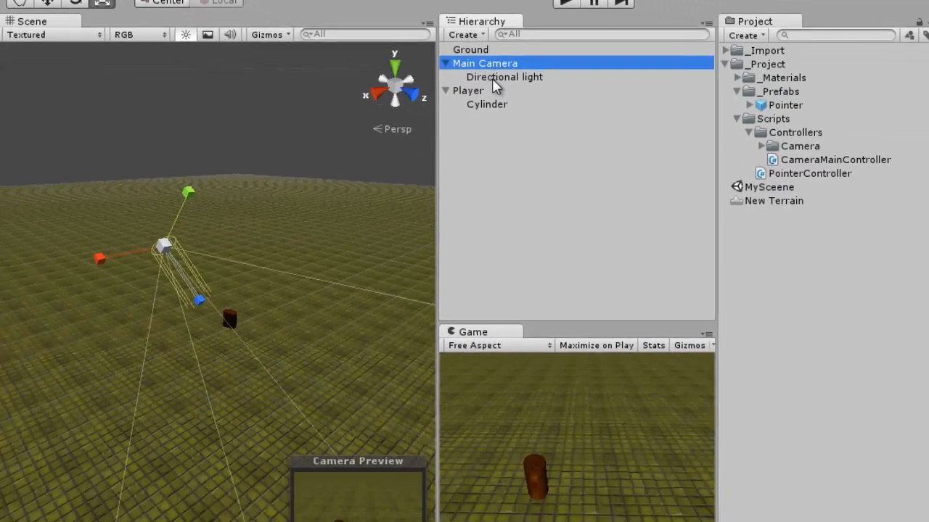
{"action": "left_click", "coordinate": [492, 78]}
{"action": "left_click", "coordinate": [492, 92]}
{"action": "left_click", "coordinate": [492, 104]}
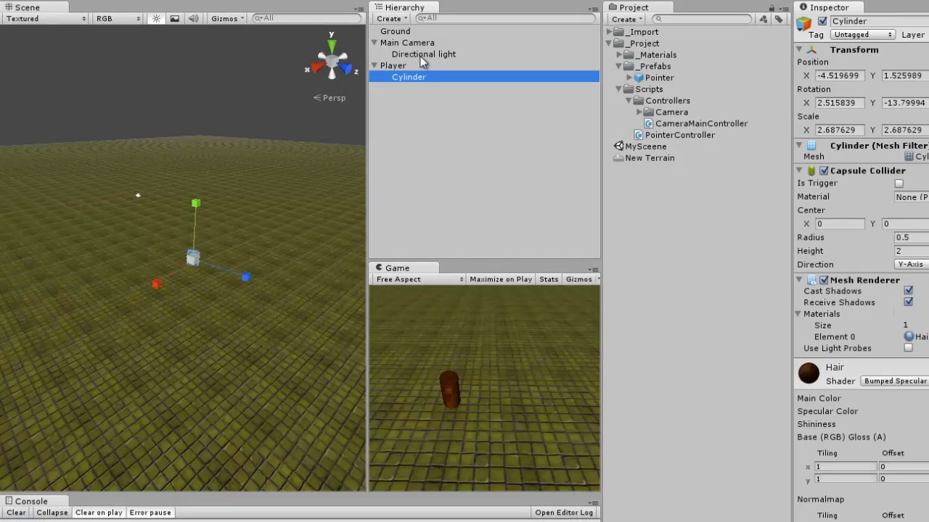
{"action": "left_click", "coordinate": [420, 55]}
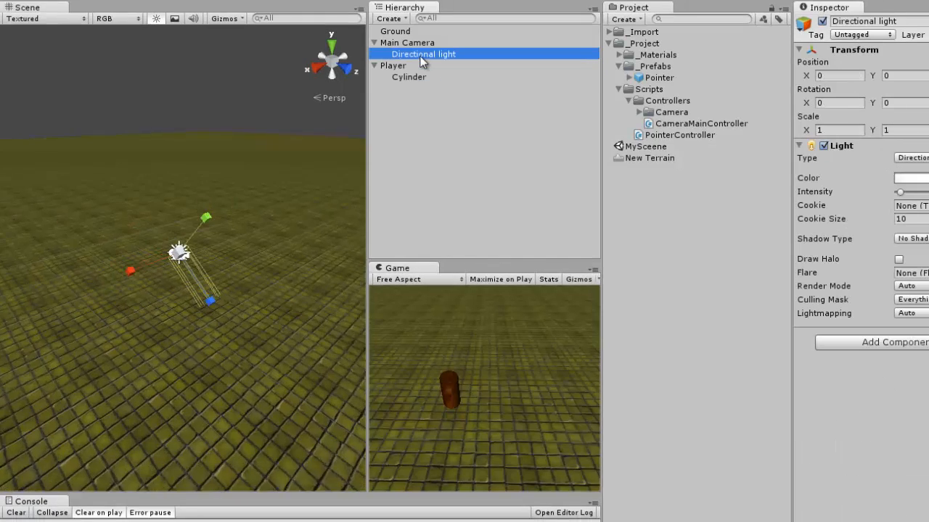
{"action": "left_click", "coordinate": [416, 44]}
{"action": "double_click", "coordinate": [392, 64]}
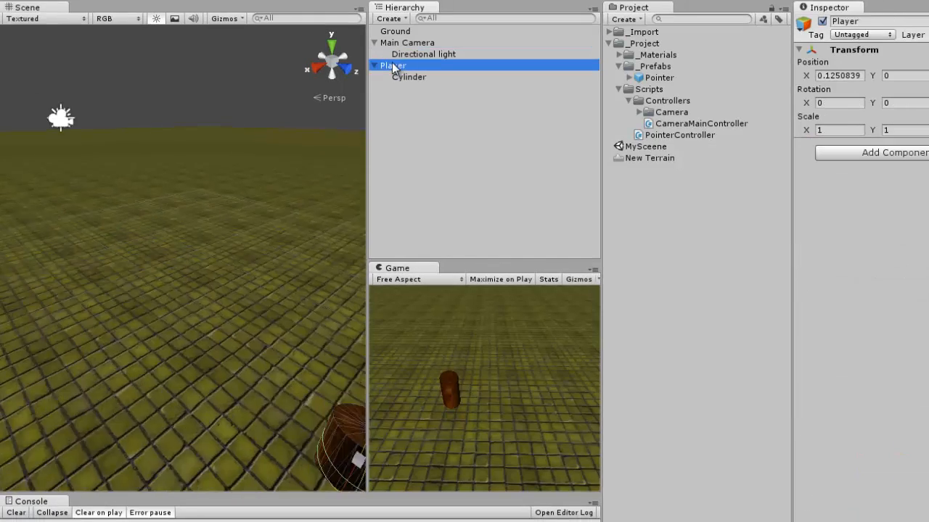
{"action": "left_click", "coordinate": [415, 78]}
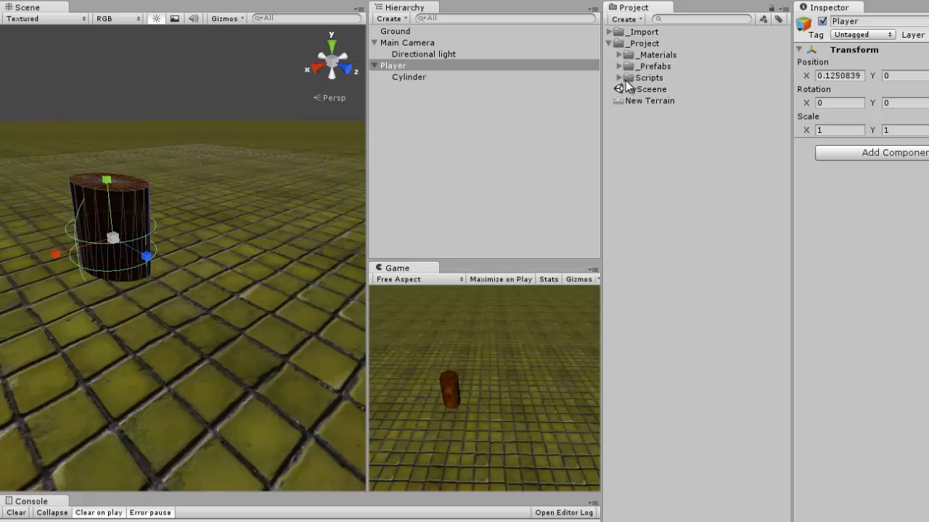
Look through the contents of the _Project folder, including _Materials, _Prefabs and Scripts
{"action": "left_click", "coordinate": [619, 78]}
{"action": "left_click", "coordinate": [619, 66]}
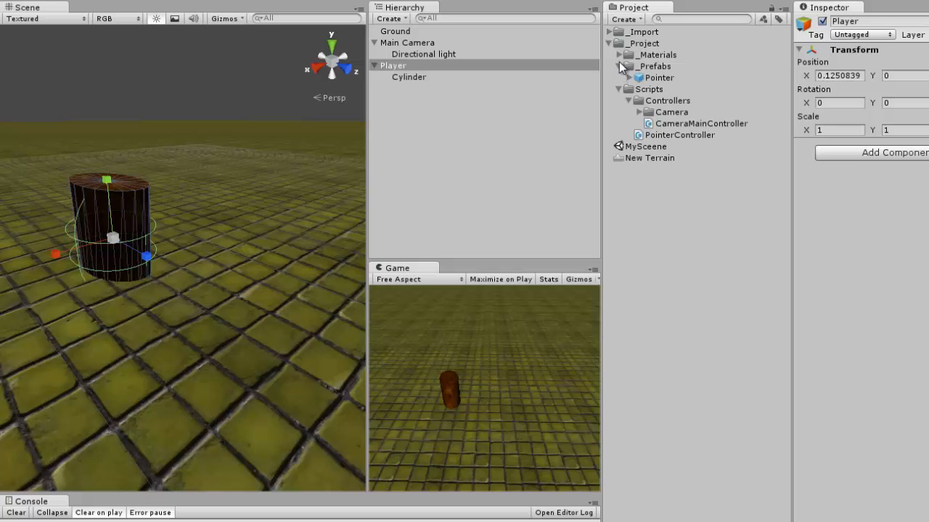
{"action": "left_click", "coordinate": [619, 54]}
{"action": "left_click", "coordinate": [610, 43]}
{"action": "left_click", "coordinate": [680, 145]}
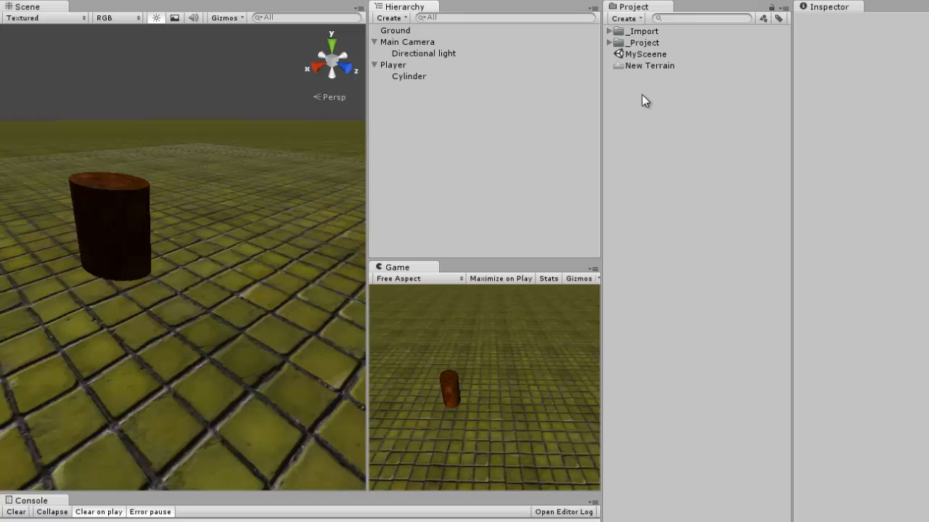
{"action": "left_click", "coordinate": [610, 43]}
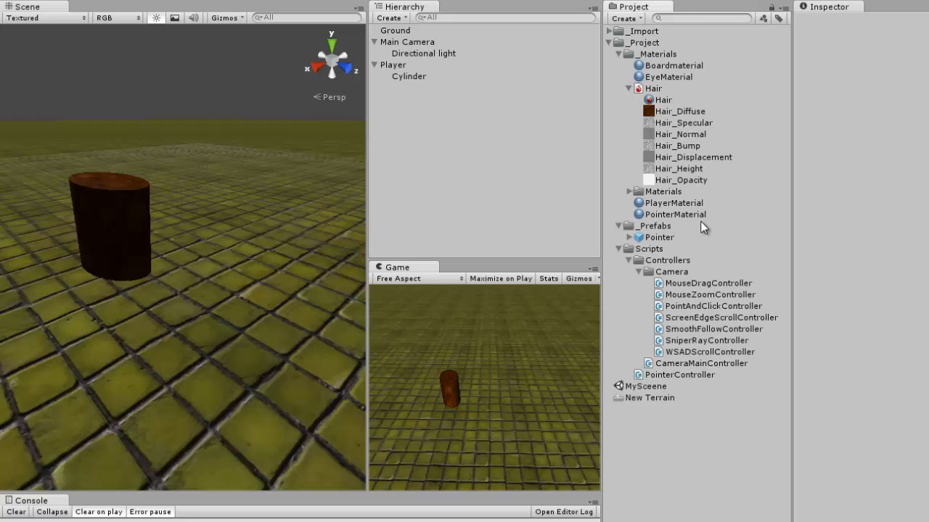
Collapse the _Materials, _Prefabs and Scripts folders inside _Project
{"action": "left_click", "coordinate": [619, 54]}
{"action": "left_click", "coordinate": [610, 44]}
{"action": "left_click", "coordinate": [610, 43]}
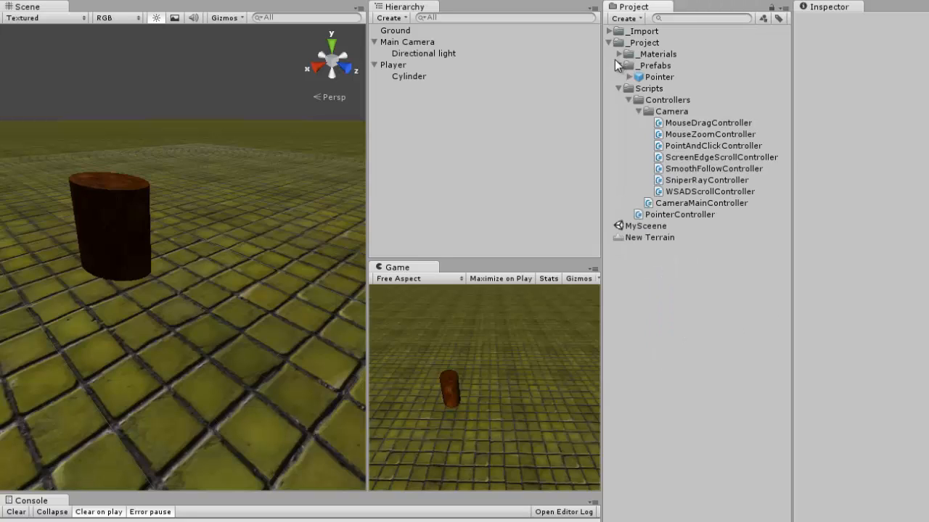
{"action": "left_click", "coordinate": [618, 66]}
{"action": "left_click", "coordinate": [617, 77]}
{"action": "left_click", "coordinate": [617, 77]}
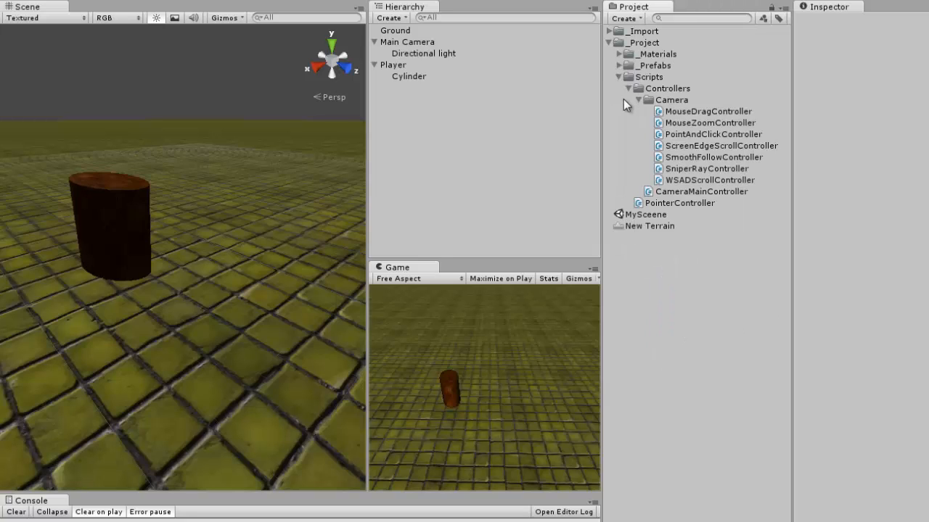
{"action": "left_click", "coordinate": [626, 88]}
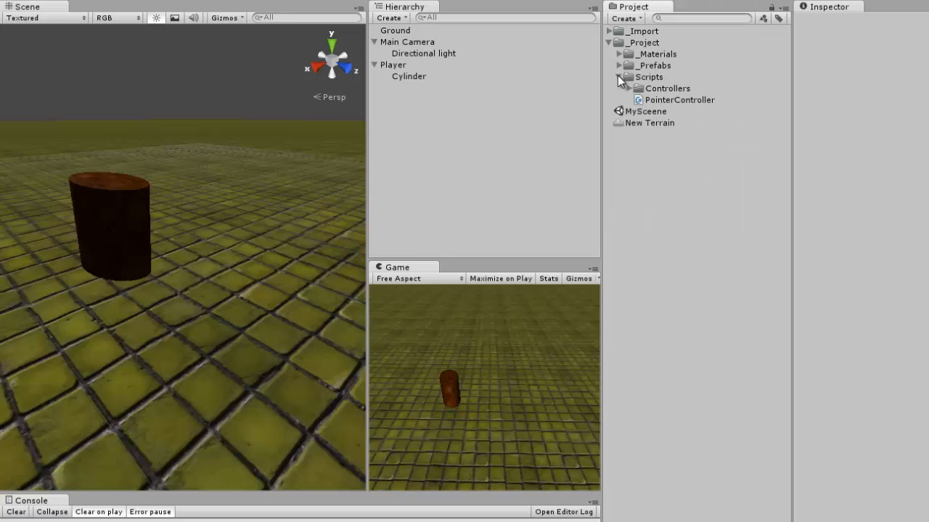
{"action": "left_click", "coordinate": [618, 77]}
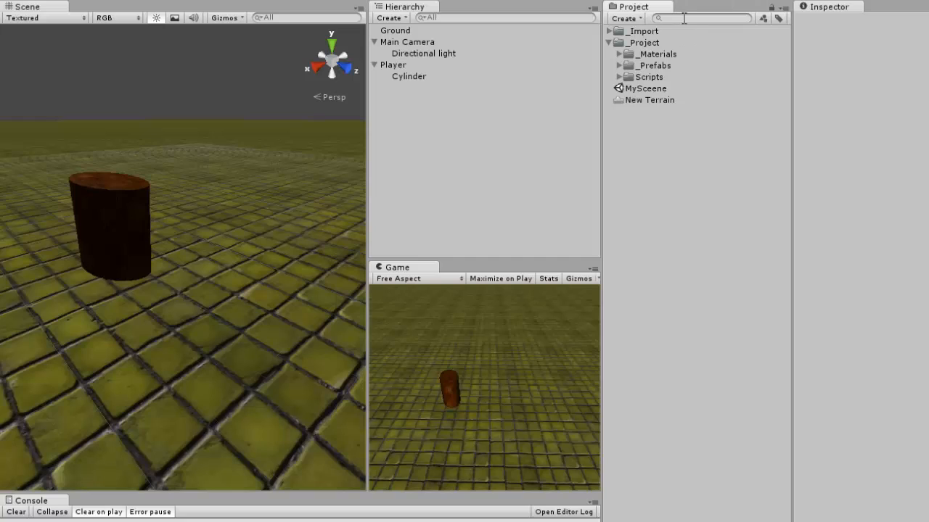
{"action": "left_click", "coordinate": [618, 66]}
{"action": "left_click", "coordinate": [617, 66]}
Search the project assets for "Pointer"
{"action": "left_click", "coordinate": [698, 18]}
{"action": "type", "text": "Poi"}
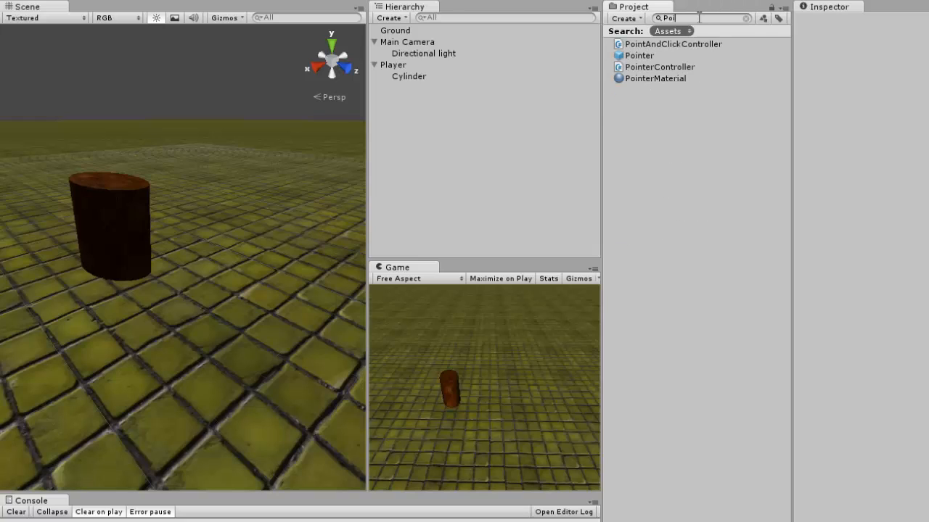
{"action": "type", "text": "nter"}
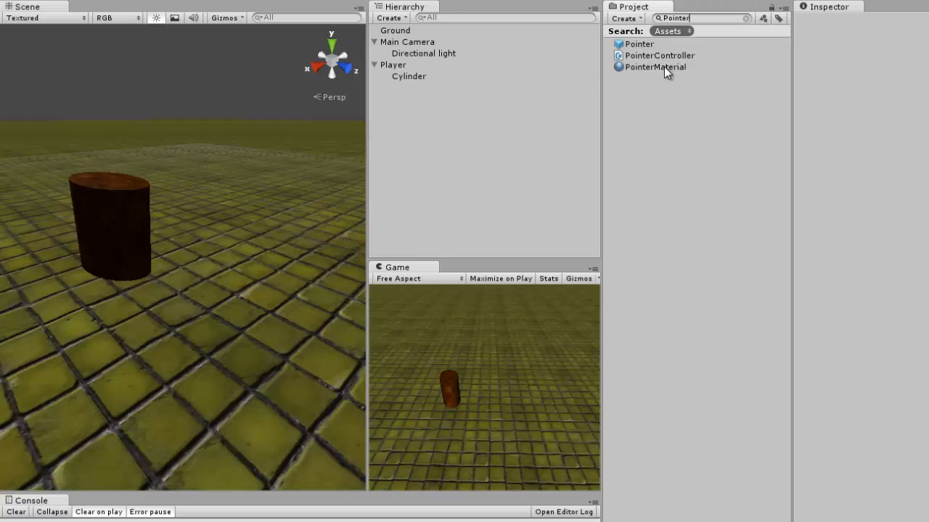
Examine the Pointer prefab's transform, components and script settings, and the component categories that can be added
{"action": "left_click", "coordinate": [645, 44]}
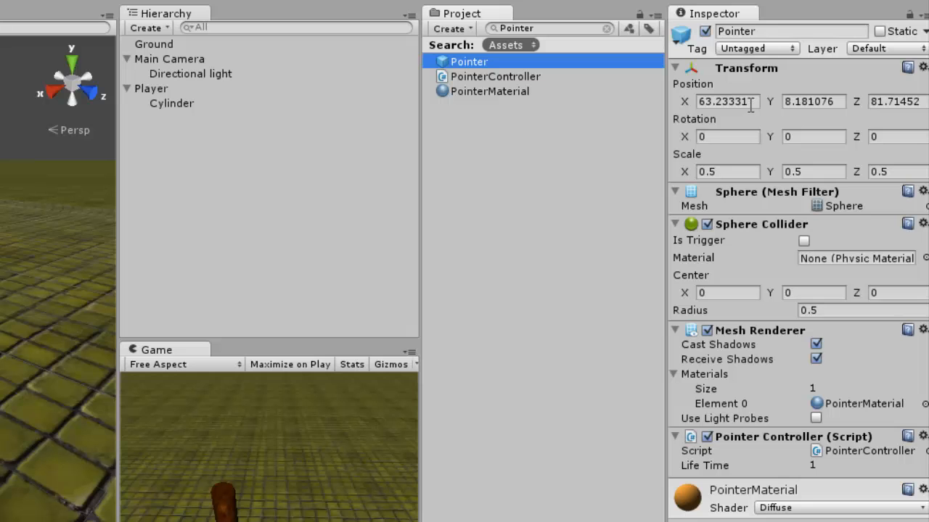
{"action": "left_click", "coordinate": [743, 136]}
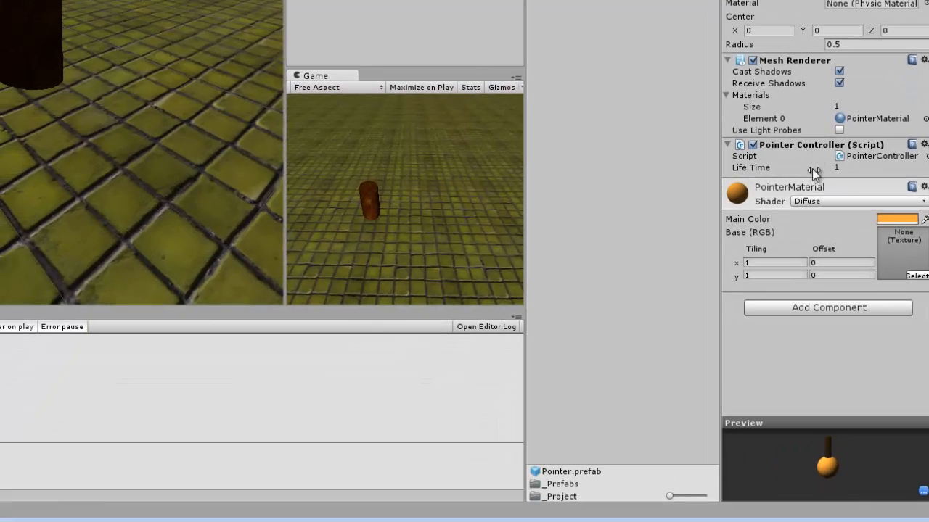
{"action": "left_click", "coordinate": [814, 307]}
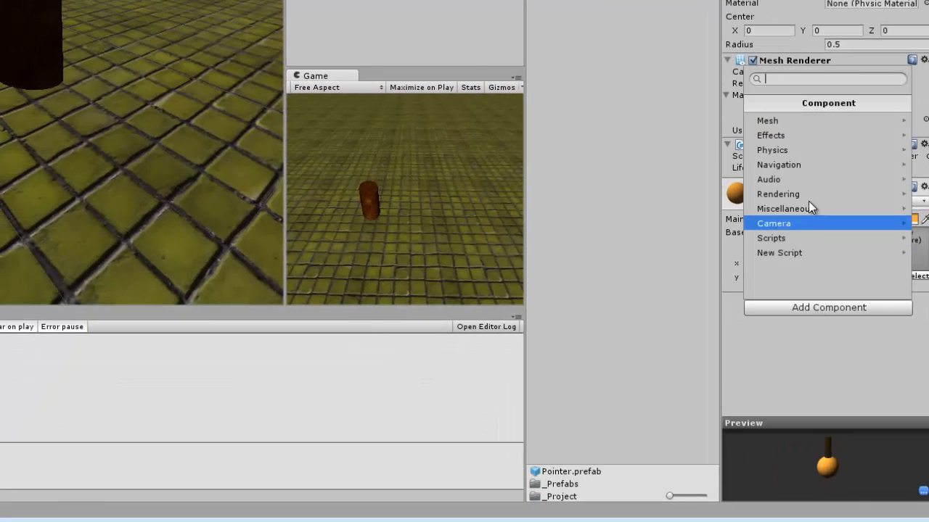
{"action": "left_click", "coordinate": [811, 165]}
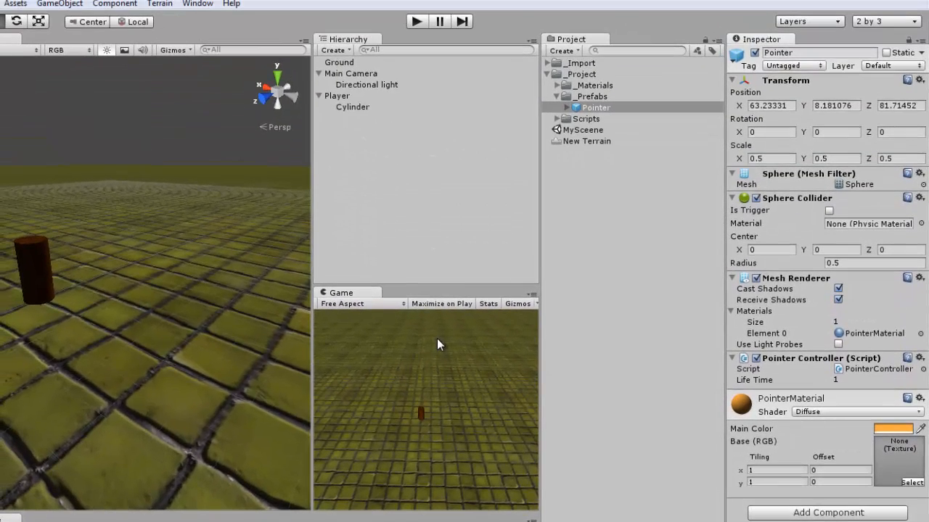
Run the game, send the player to several spots on the ground to test the movement pointers, and stop play mode
{"action": "left_click", "coordinate": [417, 22]}
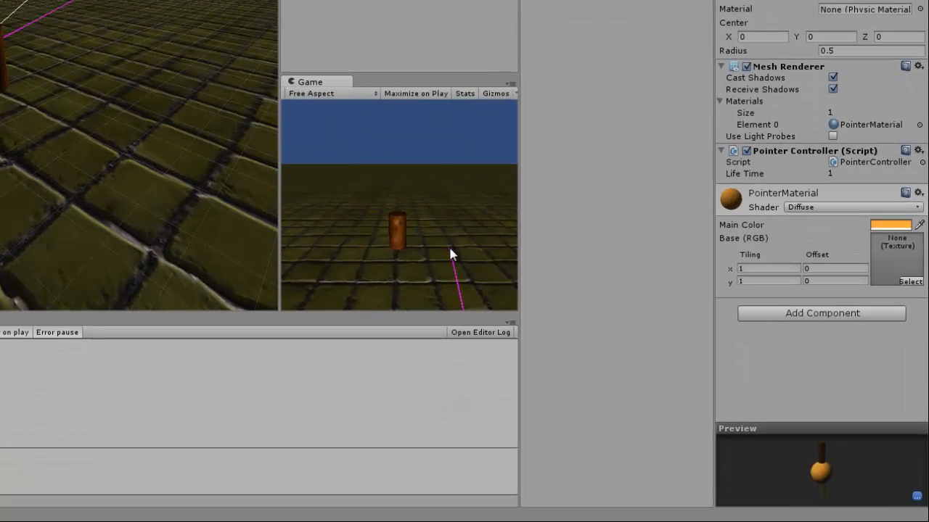
{"action": "left_click", "coordinate": [455, 245]}
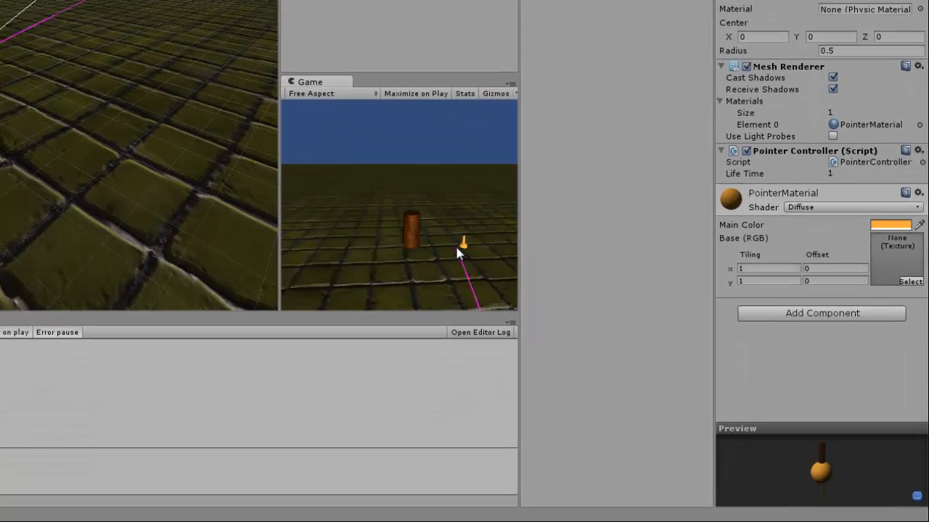
{"action": "left_click", "coordinate": [473, 227]}
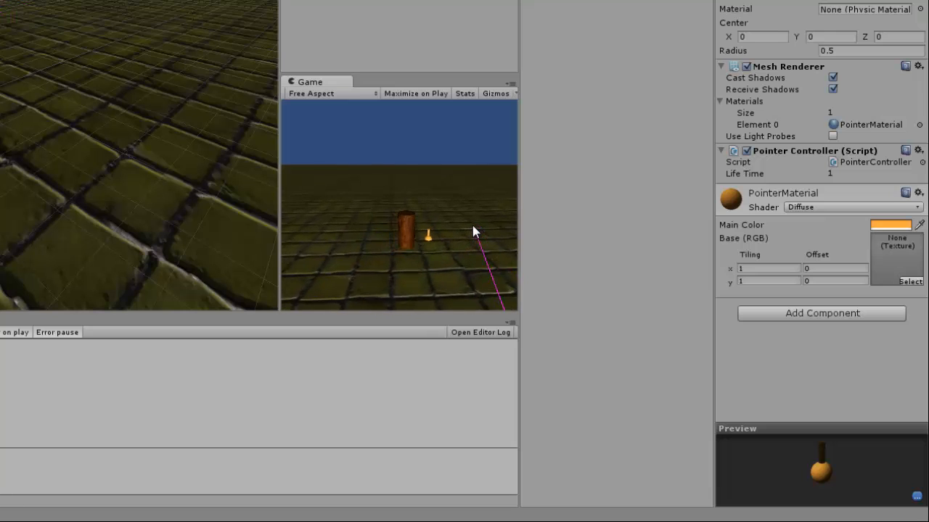
{"action": "left_click", "coordinate": [340, 244]}
{"action": "left_click", "coordinate": [326, 247]}
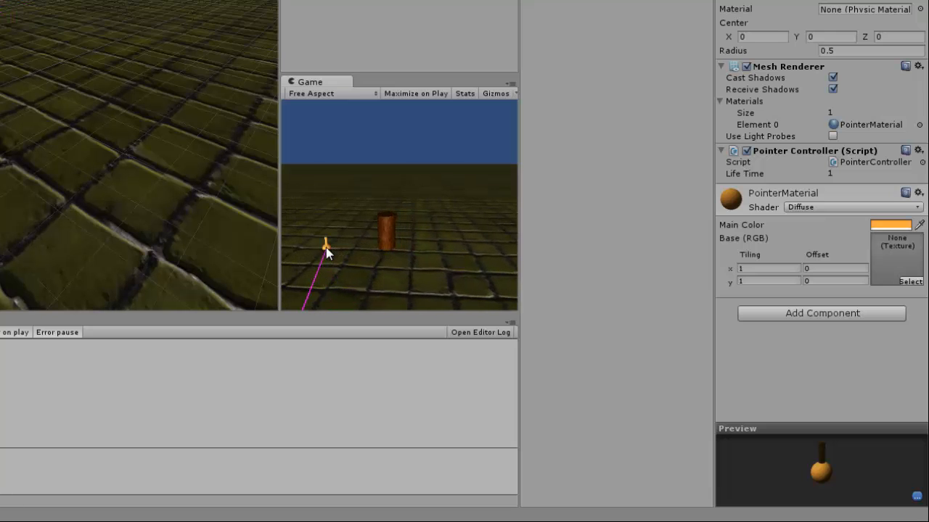
{"action": "left_click", "coordinate": [320, 268]}
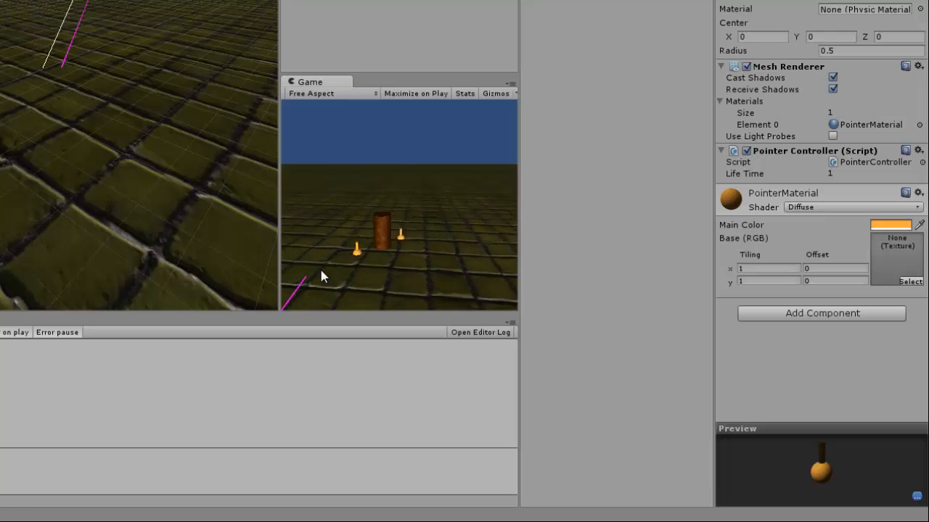
{"action": "left_click", "coordinate": [394, 259]}
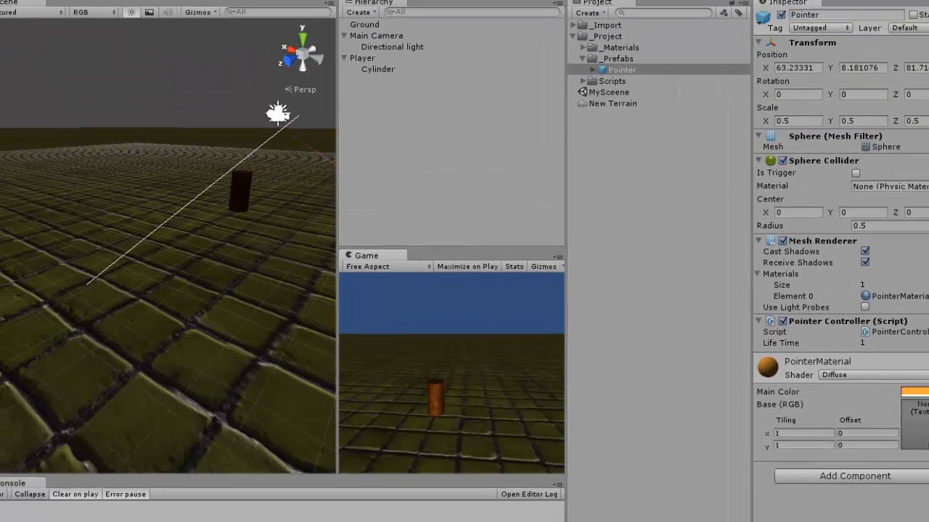
{"action": "key", "text": "ctrl+p"}
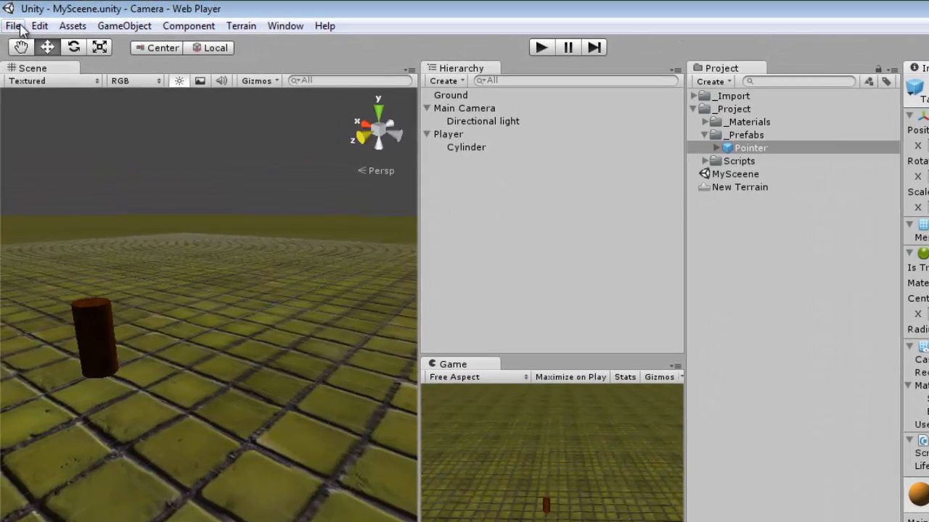
Create a new project named NewGamePrototype in the Documents folder without importing any packages
{"action": "left_click", "coordinate": [13, 26]}
{"action": "left_click", "coordinate": [72, 126]}
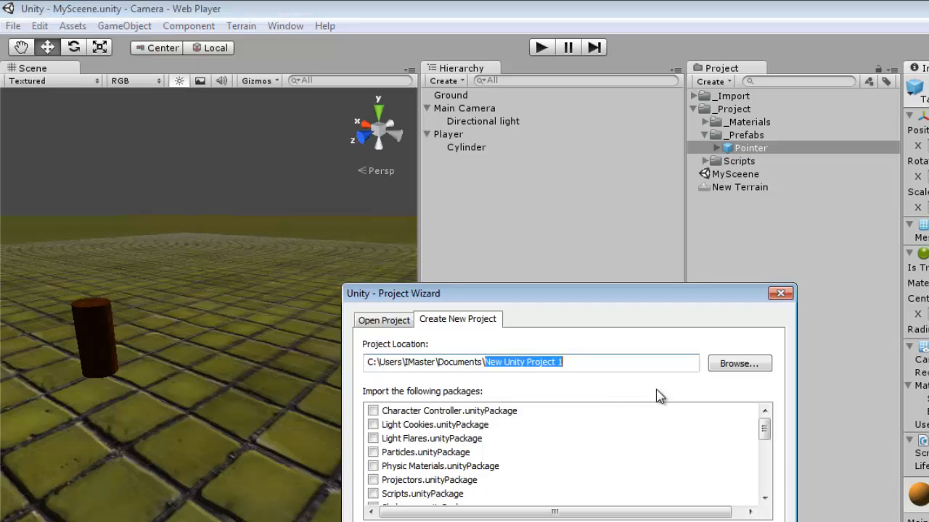
{"action": "type", "text": "New"}
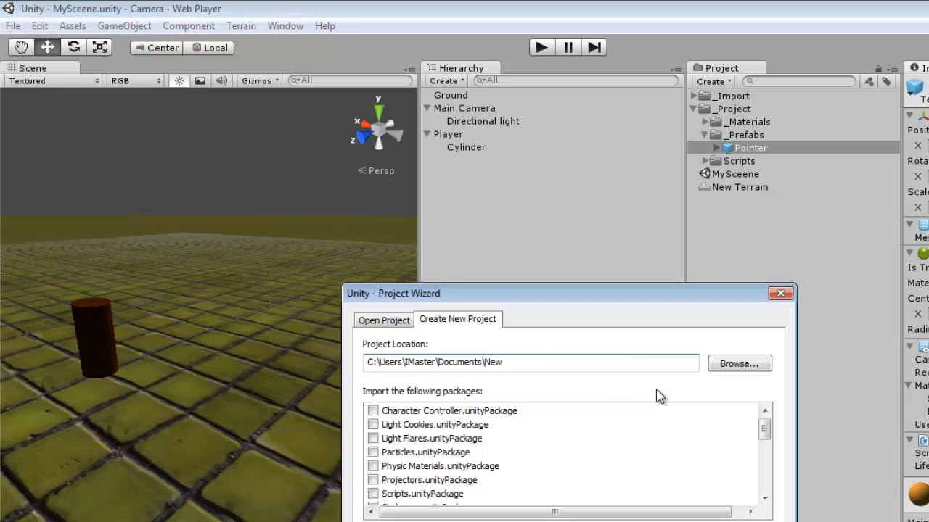
{"action": "type", "text": "GamePrototype"}
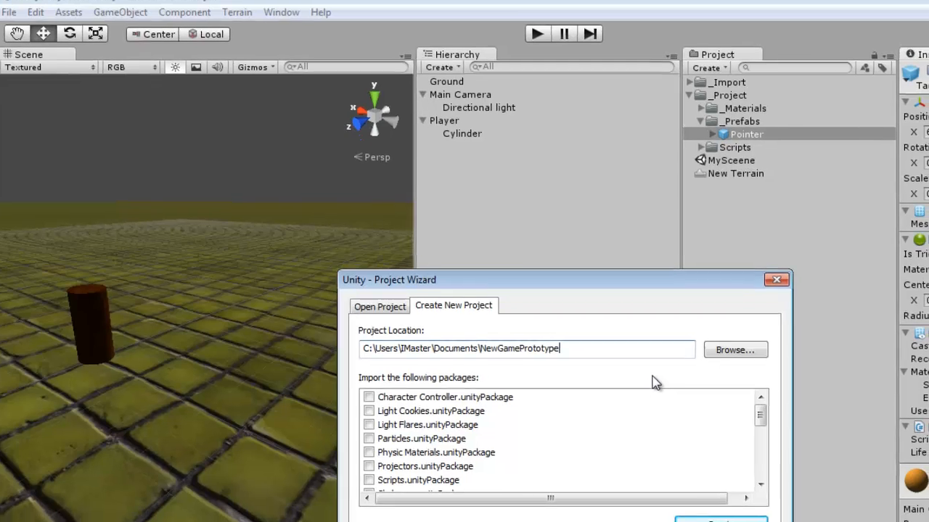
{"action": "left_click", "coordinate": [700, 454]}
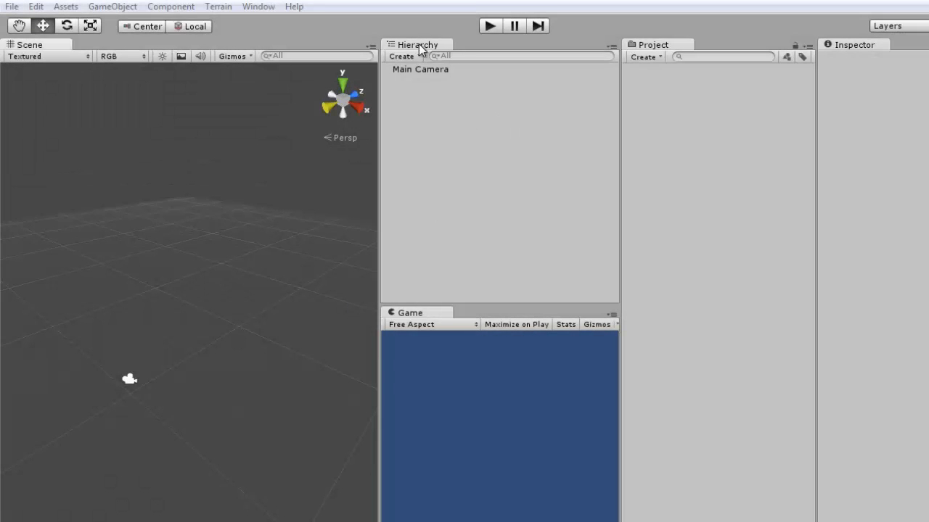
Rearrange the editor layout so the Hierarchy sits below the Project panel and the Game view sits above the Inspector
{"action": "left_click_drag", "start_coordinate": [244, 365], "coordinate": [168, 358], "text": "alt"}
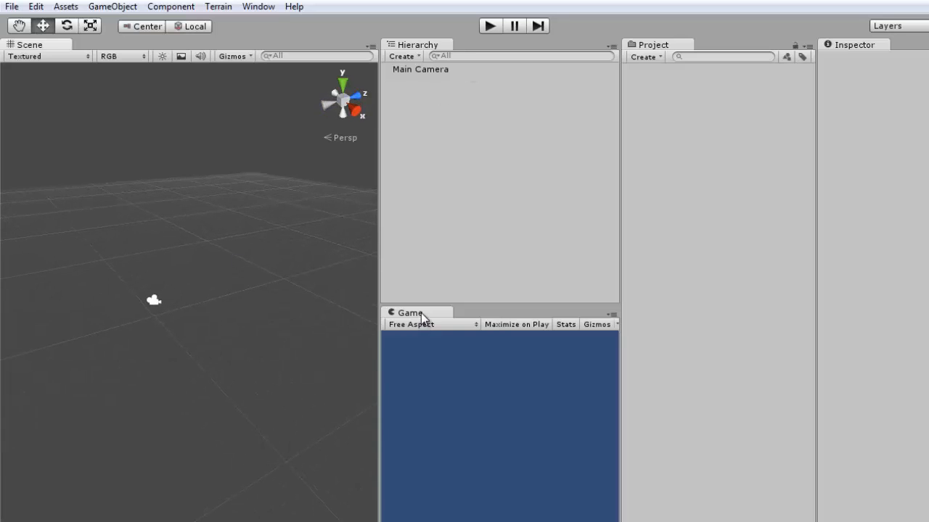
{"action": "left_click_drag", "start_coordinate": [417, 45], "coordinate": [910, 507]}
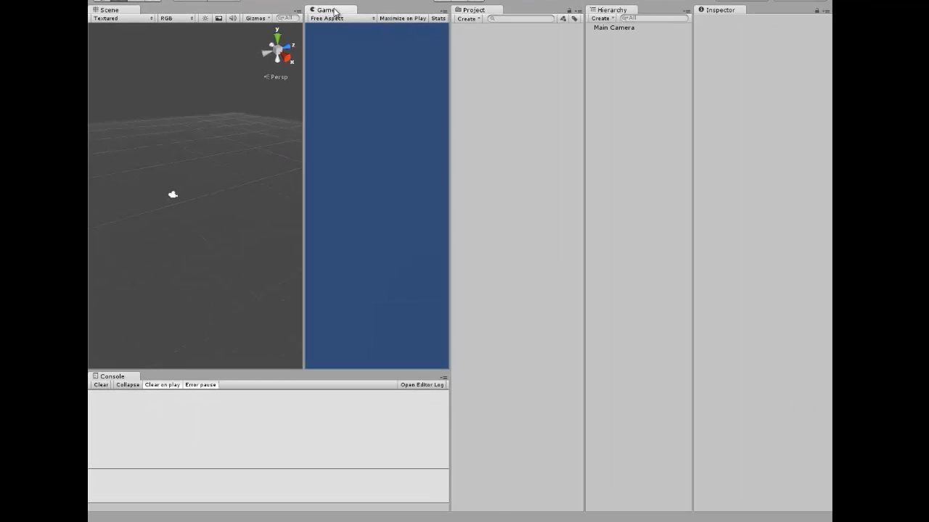
{"action": "left_click_drag", "start_coordinate": [321, 8], "coordinate": [517, 468]}
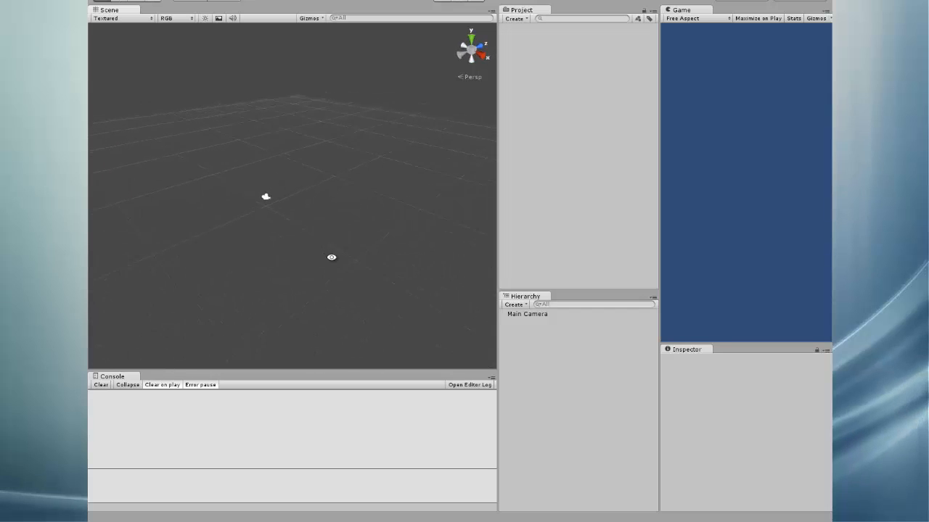
Add a cube to the empty scene
{"action": "left_click_drag", "start_coordinate": [331, 257], "coordinate": [287, 259], "text": "alt"}
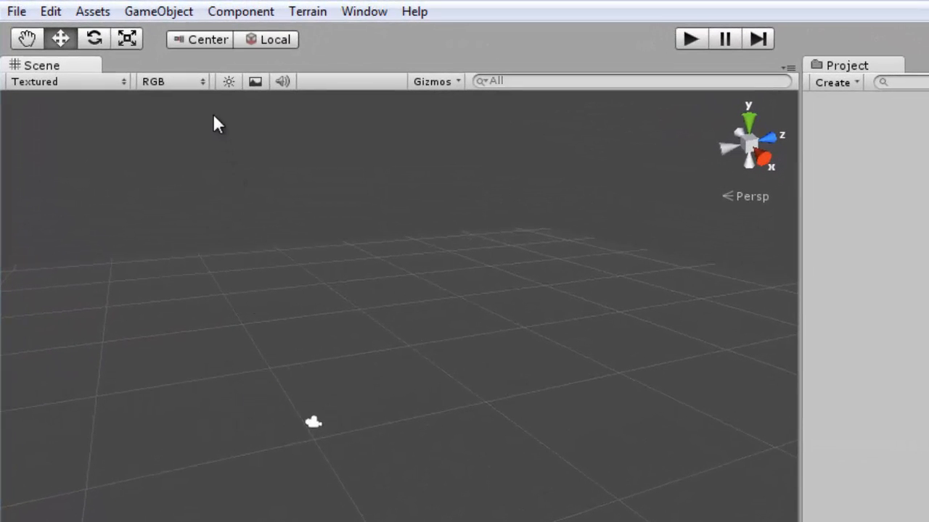
{"action": "left_click", "coordinate": [178, 13]}
{"action": "mouse_move", "coordinate": [201, 59]}
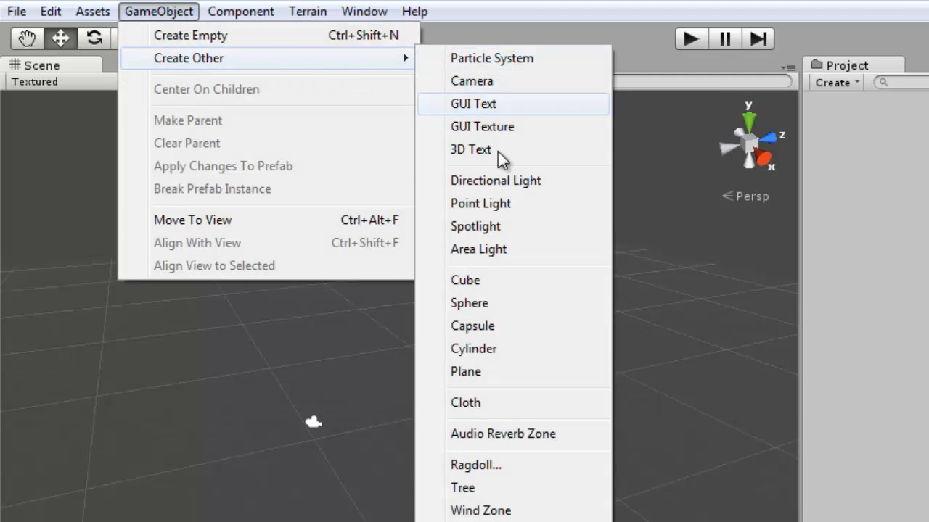
{"action": "left_click", "coordinate": [484, 280]}
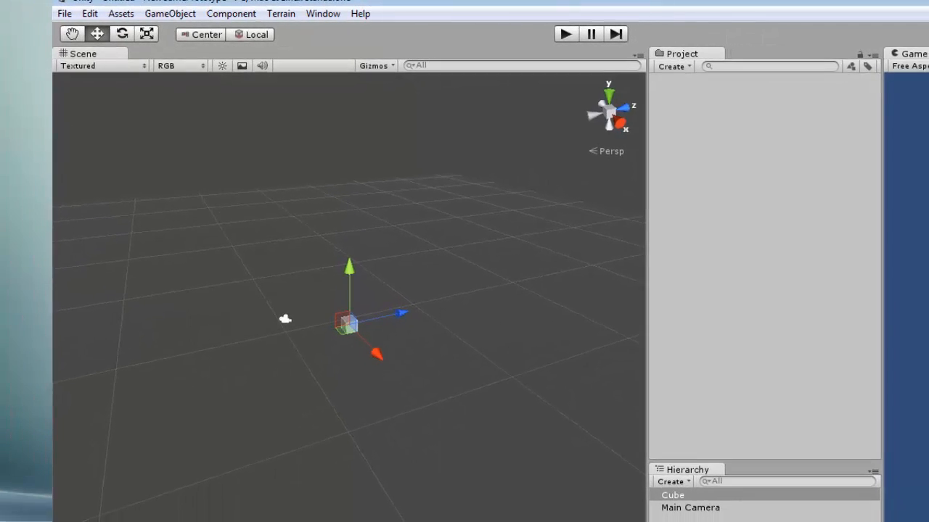
Dock the Inspector above the Hierarchy and the Project panel below the Game view, and make the Inspector taller
{"action": "left_click_drag", "start_coordinate": [849, 504], "coordinate": [557, 394]}
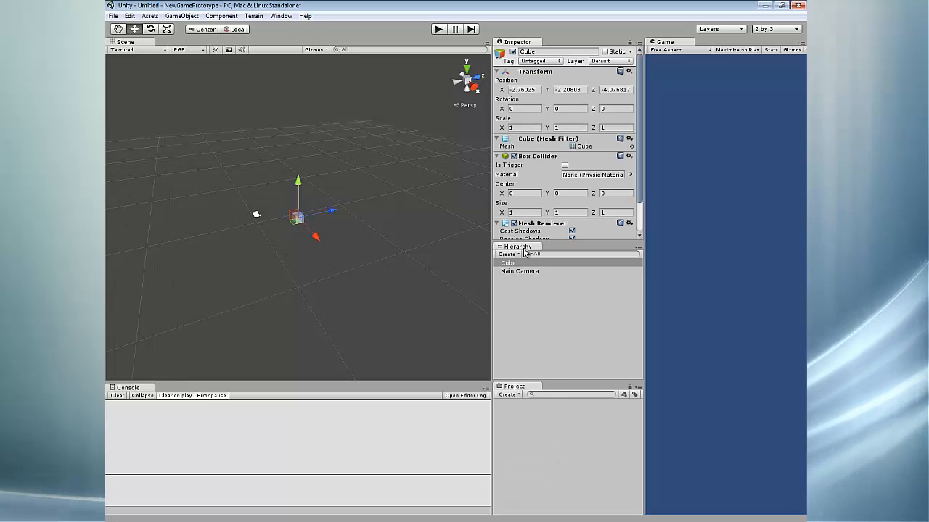
{"action": "left_click_drag", "start_coordinate": [528, 382], "coordinate": [721, 156]}
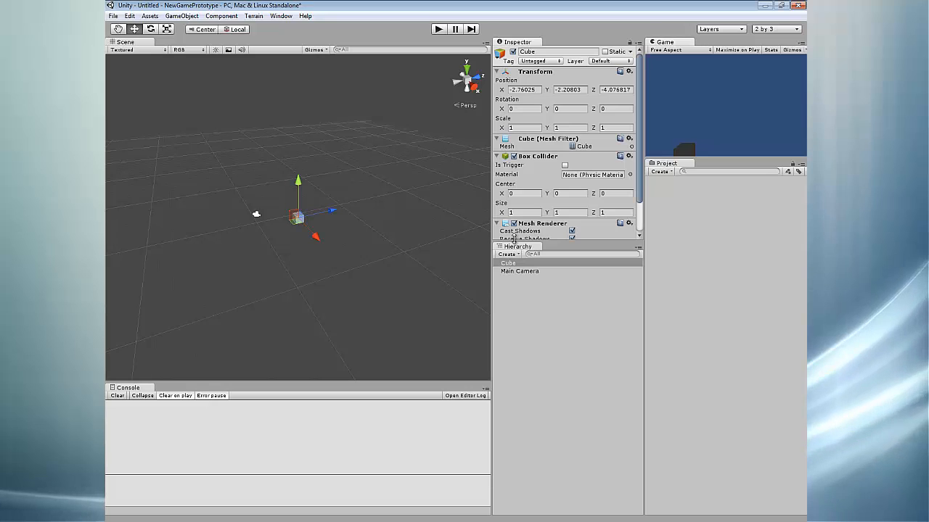
{"action": "left_click_drag", "start_coordinate": [512, 240], "coordinate": [510, 305]}
Set the cube's position to 0, 0, 0 in X, Y and Z
{"action": "middle_click_drag", "start_coordinate": [369, 221], "coordinate": [333, 230]}
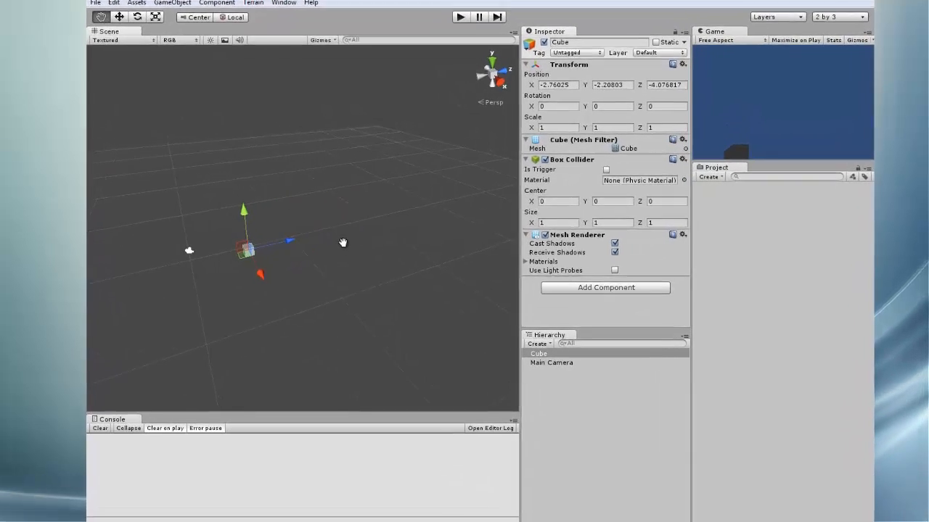
{"action": "left_click_drag", "start_coordinate": [327, 273], "coordinate": [345, 275], "text": "alt"}
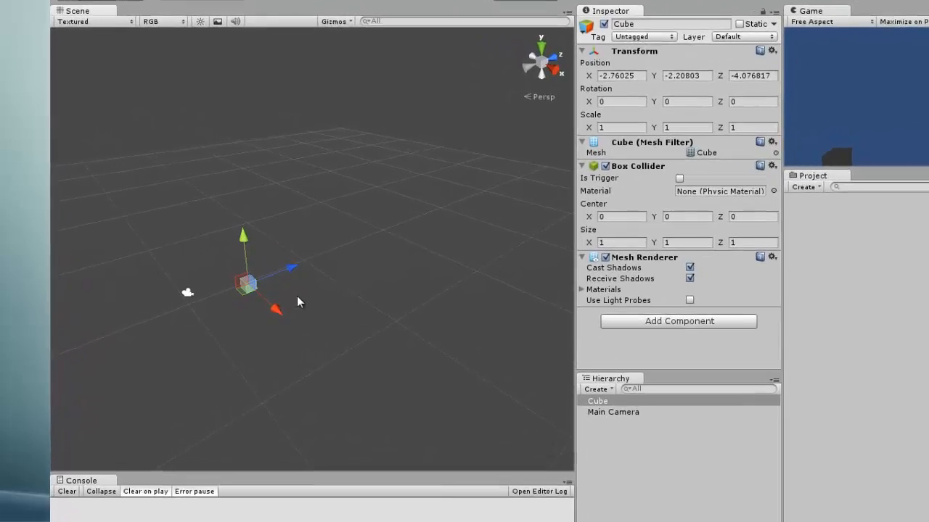
{"action": "left_click_drag", "start_coordinate": [621, 76], "coordinate": [625, 77]}
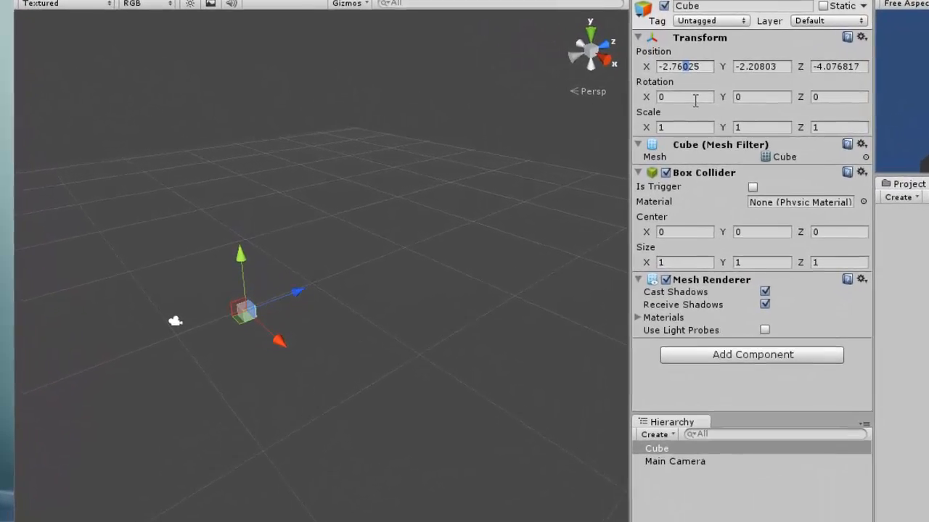
{"action": "key", "text": "ctrl+a"}
{"action": "type", "text": "0"}
{"action": "key", "text": "Tab"}
{"action": "type", "text": "0"}
{"action": "key", "text": "Tab"}
{"action": "type", "text": "0"}
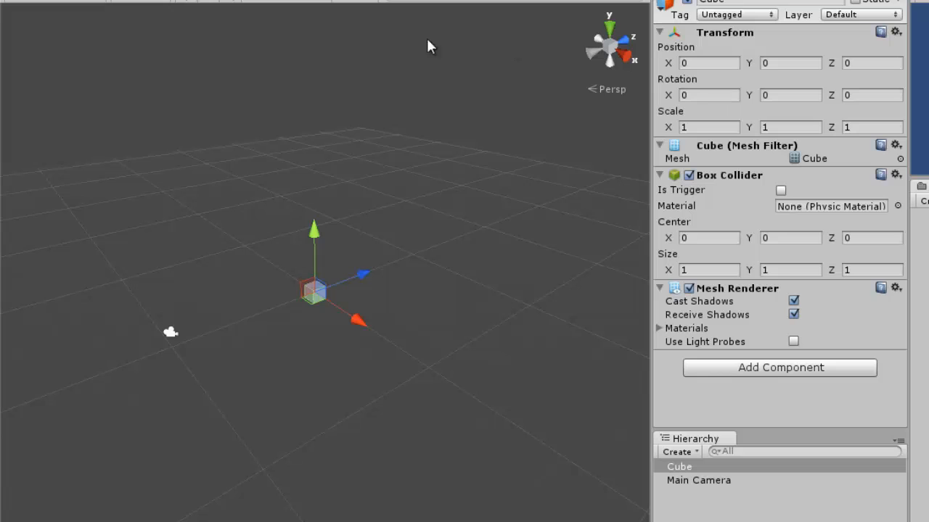
Flatten the cube into a square slab by setting its scale to X 10, Y 0.1 and Z 10
{"action": "left_click", "coordinate": [405, 298]}
{"action": "left_click", "coordinate": [322, 290]}
{"action": "left_click", "coordinate": [717, 128]}
{"action": "type", "text": "0"}
{"action": "key", "text": "Tab"}
{"action": "type", "text": "0.1"}
{"action": "key", "text": "Tab"}
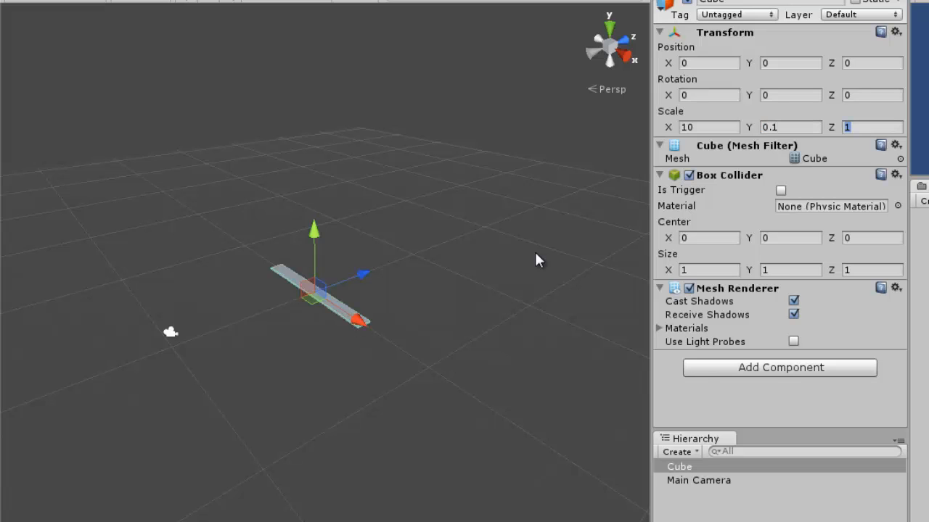
{"action": "type", "text": "10"}
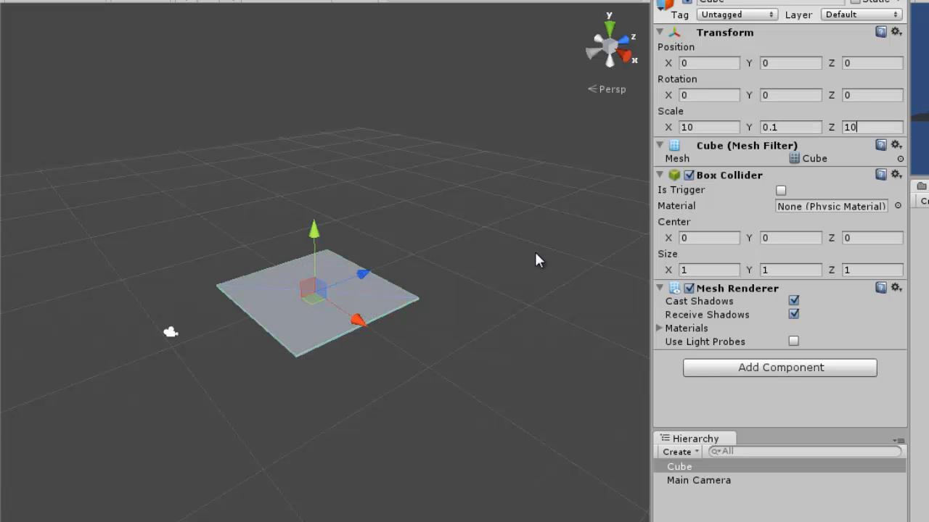
Rename the flattened cube as Floor
{"action": "left_click", "coordinate": [342, 431]}
{"action": "mouse_move", "coordinate": [341, 431]}
{"action": "left_mouse_down", "text": "alt"}
{"action": "mouse_move", "coordinate": [290, 335]}
{"action": "mouse_move", "coordinate": [321, 470]}
{"action": "mouse_move", "coordinate": [334, 440]}
{"action": "left_mouse_up", "text": "alt"}
{"action": "left_click", "coordinate": [343, 298]}
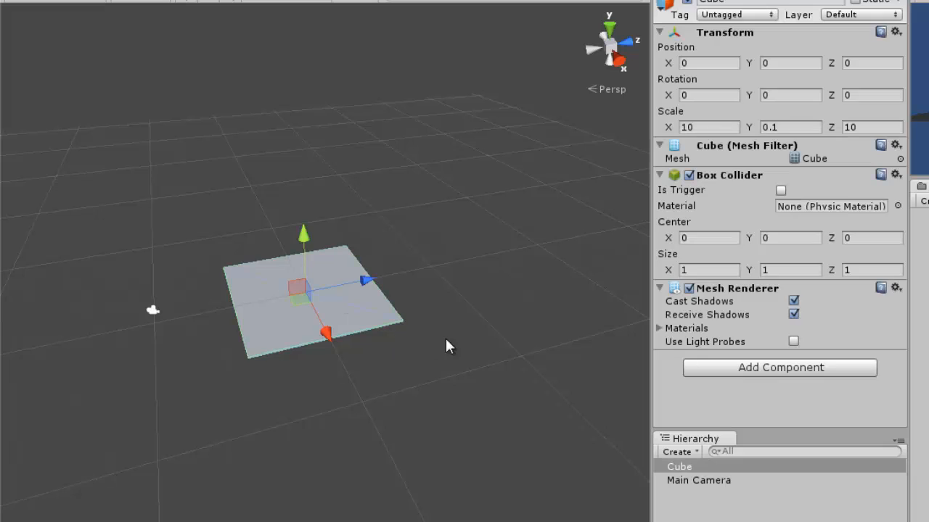
{"action": "left_click", "coordinate": [446, 340]}
{"action": "left_click", "coordinate": [365, 331]}
{"action": "left_click", "coordinate": [682, 467]}
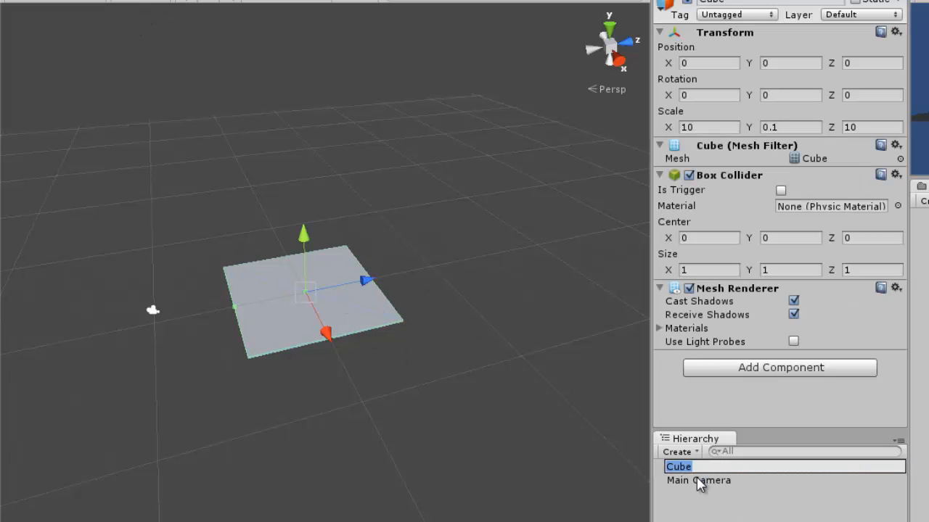
{"action": "type", "text": "Floor"}
{"action": "key", "text": "Return"}
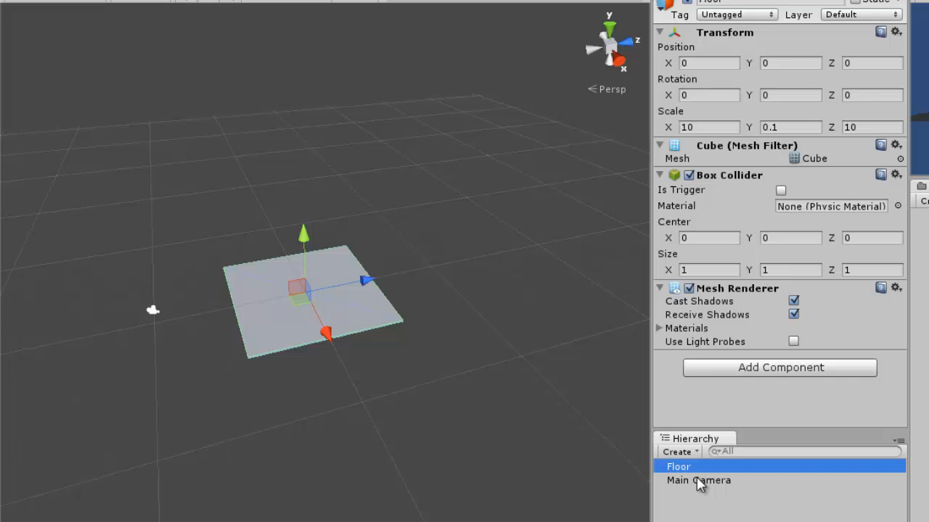
Add a second cube to the scene with the floor
{"action": "left_click", "coordinate": [187, 0]}
{"action": "mouse_move", "coordinate": [125, 1]}
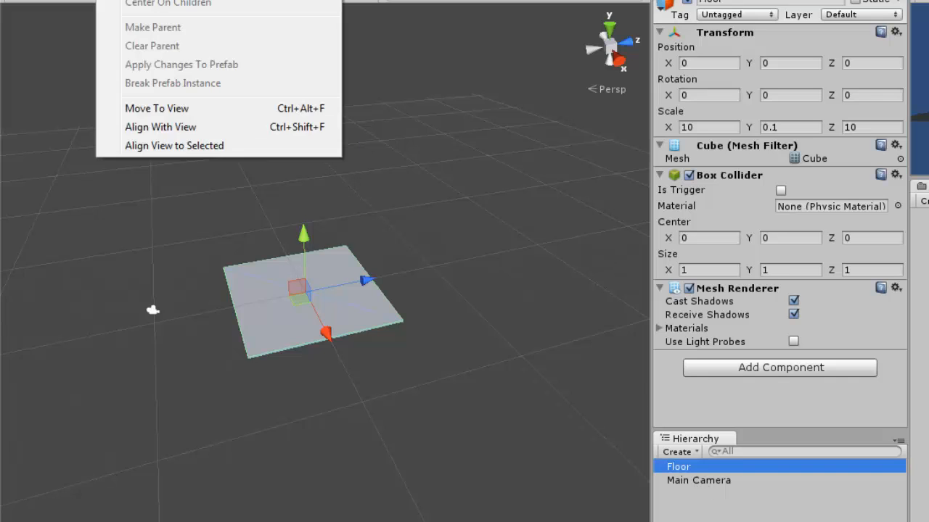
{"action": "mouse_move", "coordinate": [192, 1]}
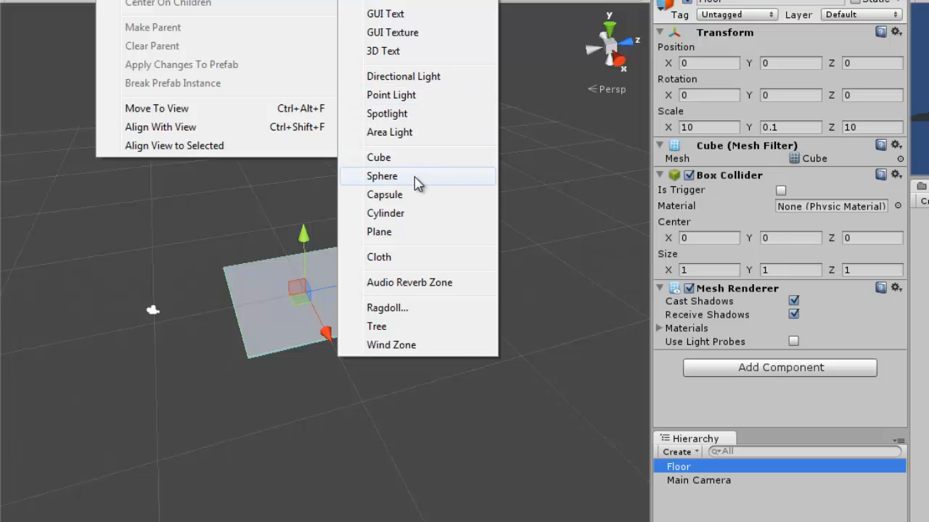
{"action": "left_click", "coordinate": [384, 157]}
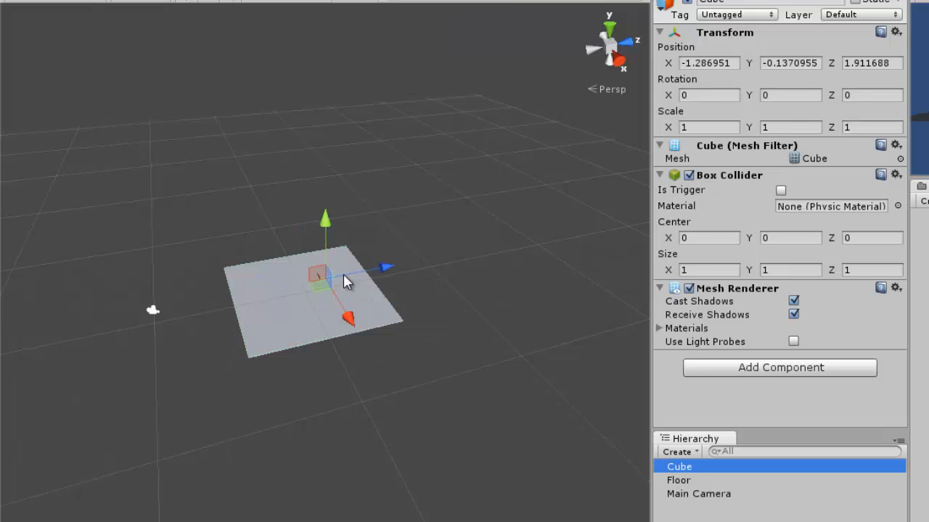
Rename the second cube as Wall
{"action": "scroll", "coordinate": [342, 300], "scroll_direction": "up", "scroll_amount": 10}
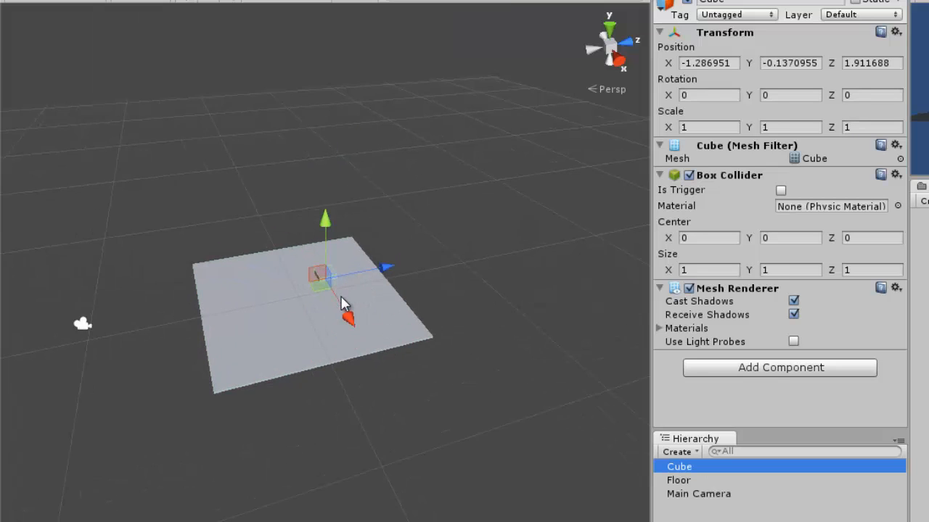
{"action": "double_click", "coordinate": [707, 470]}
{"action": "left_click", "coordinate": [701, 468]}
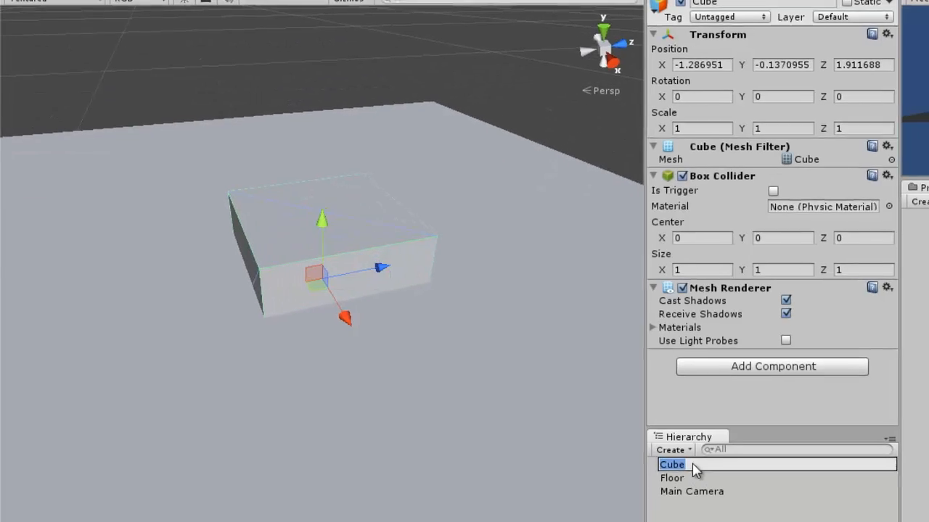
{"action": "type", "text": "wall"}
{"action": "key", "text": "Return"}
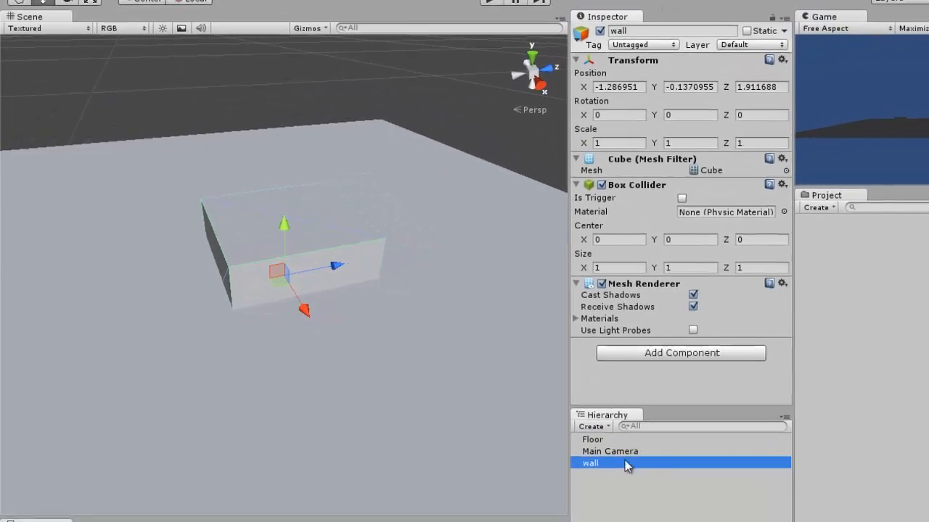
{"action": "left_click", "coordinate": [682, 483]}
{"action": "key", "text": "Left"}
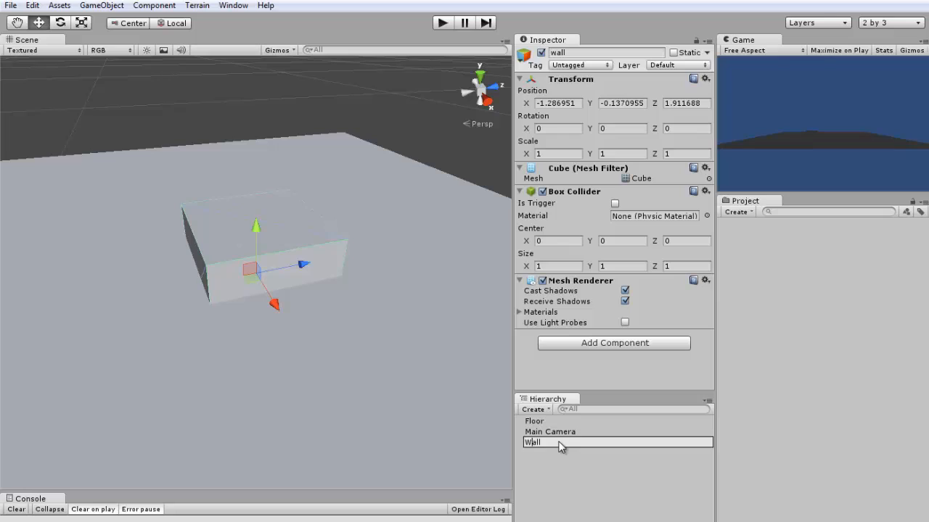
{"action": "type", "text": "W"}
{"action": "key", "text": "Return"}
Create an empty game object and name it GameBoard
{"action": "left_click", "coordinate": [210, 116]}
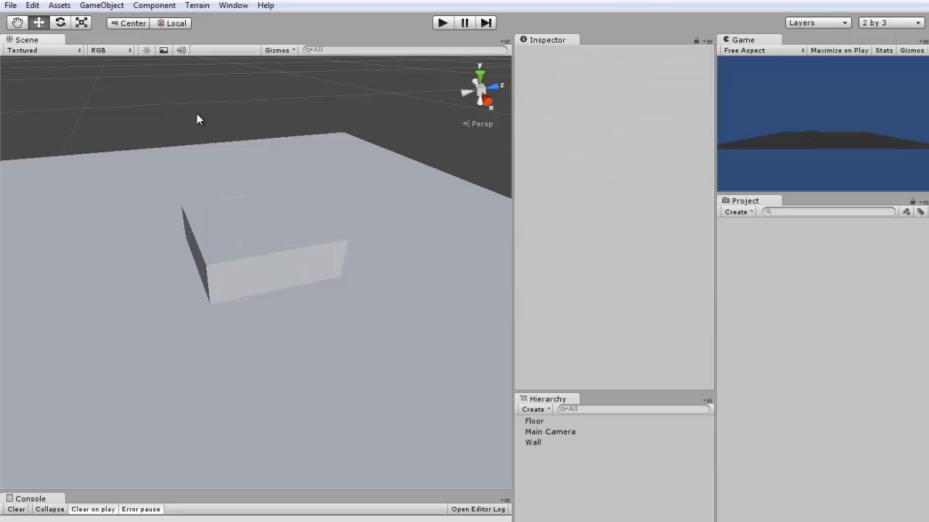
{"action": "left_click", "coordinate": [109, 6]}
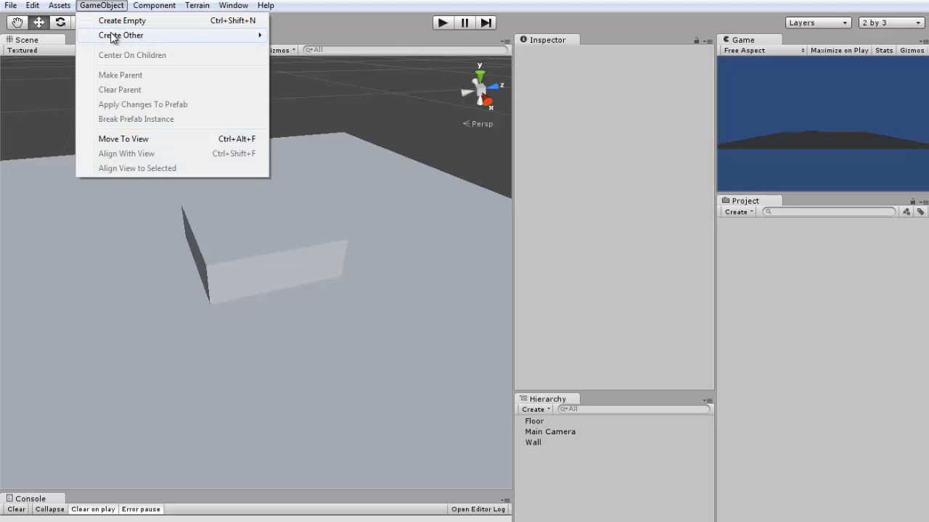
{"action": "left_click", "coordinate": [181, 21]}
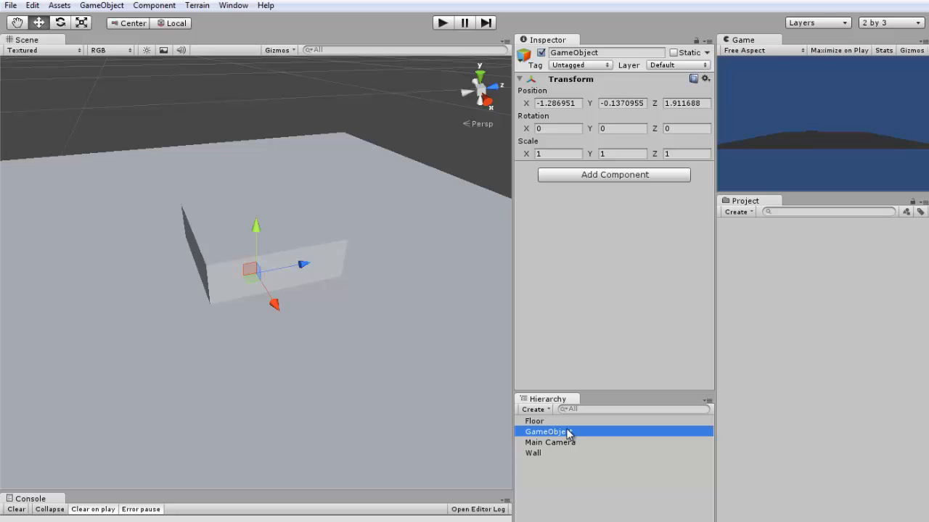
{"action": "key", "text": "F2"}
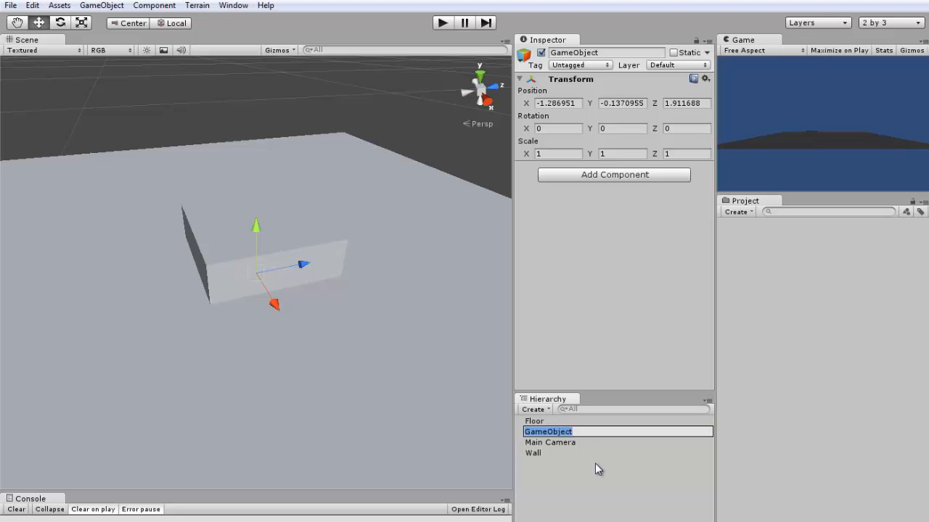
{"action": "type", "text": "GameB"}
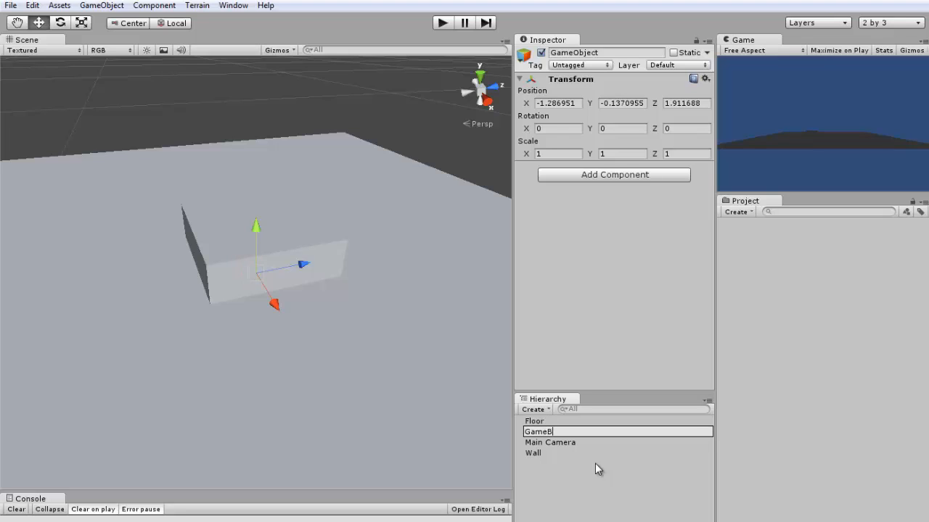
{"action": "type", "text": "oard"}
{"action": "key", "text": "Return"}
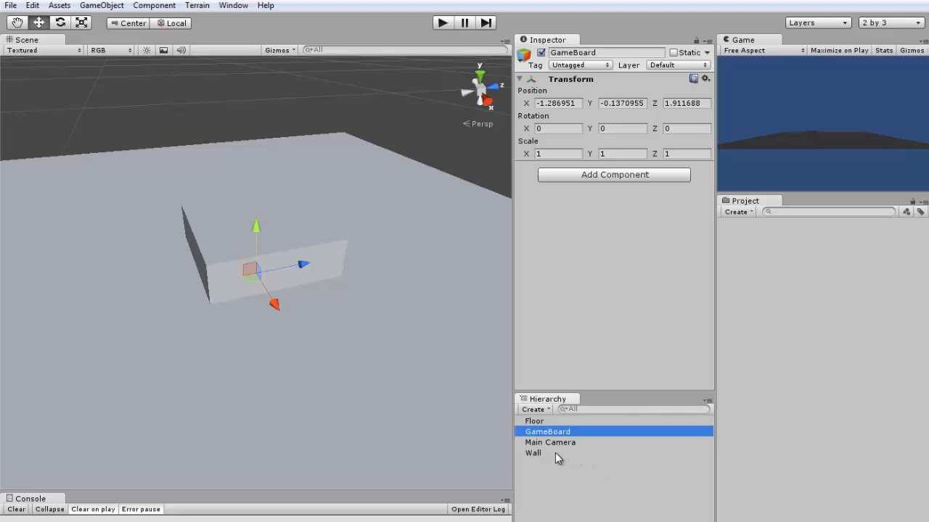
Make Floor a child of the GameBoard object
{"action": "left_click", "coordinate": [544, 422]}
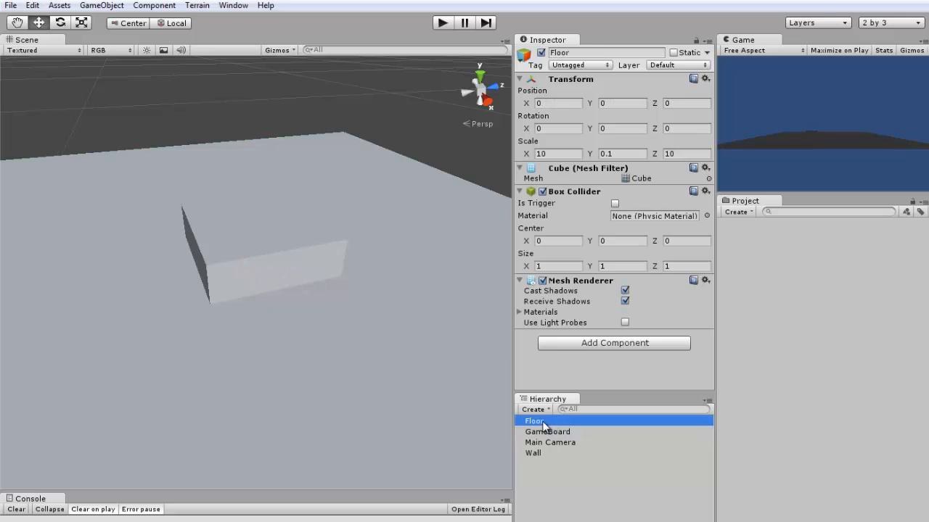
{"action": "mouse_move", "coordinate": [538, 426]}
{"action": "left_mouse_down"}
{"action": "mouse_move", "coordinate": [556, 443]}
{"action": "mouse_move", "coordinate": [550, 433]}
{"action": "left_mouse_up"}
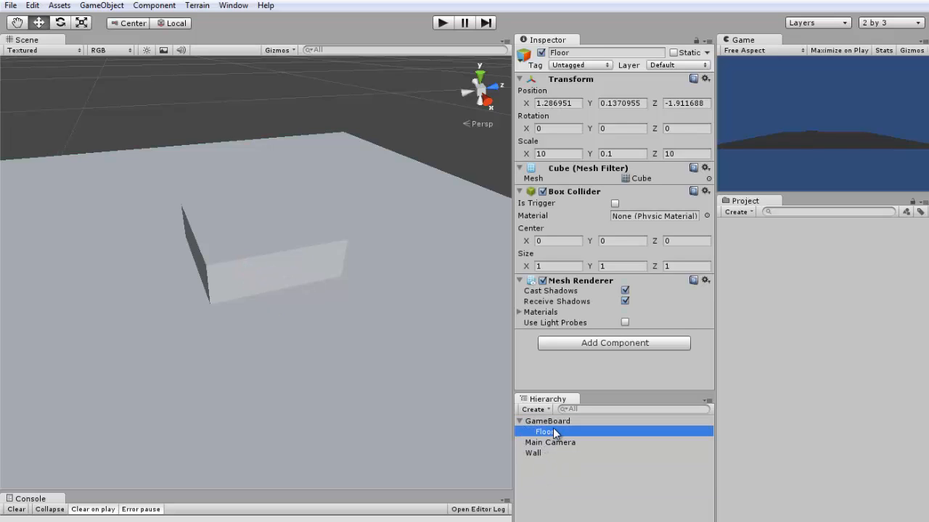
Try moving GameBoard vertically to test that its Floor child follows
{"action": "left_click", "coordinate": [555, 422]}
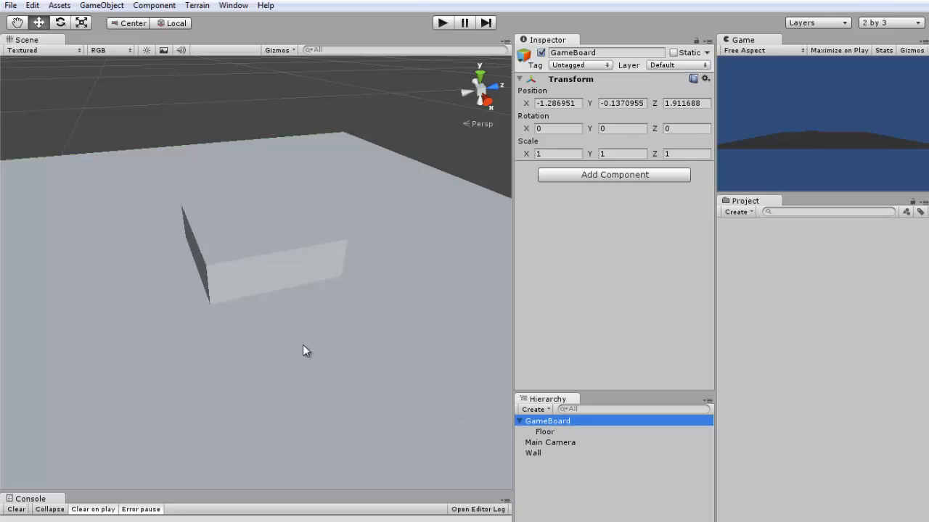
{"action": "key", "text": "f"}
{"action": "mouse_move", "coordinate": [154, 300]}
{"action": "left_mouse_down"}
{"action": "mouse_move", "coordinate": [149, 236]}
{"action": "mouse_move", "coordinate": [161, 308]}
{"action": "left_mouse_up"}
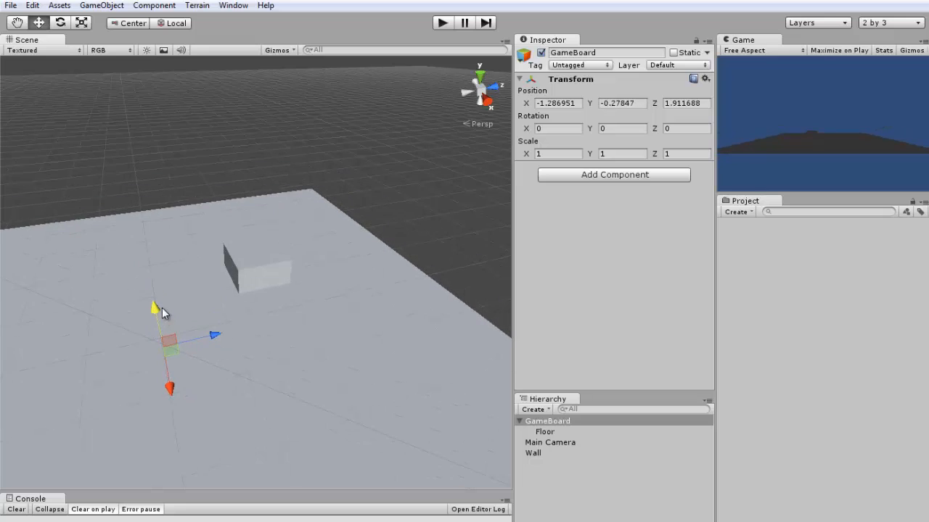
{"action": "left_click", "coordinate": [558, 432]}
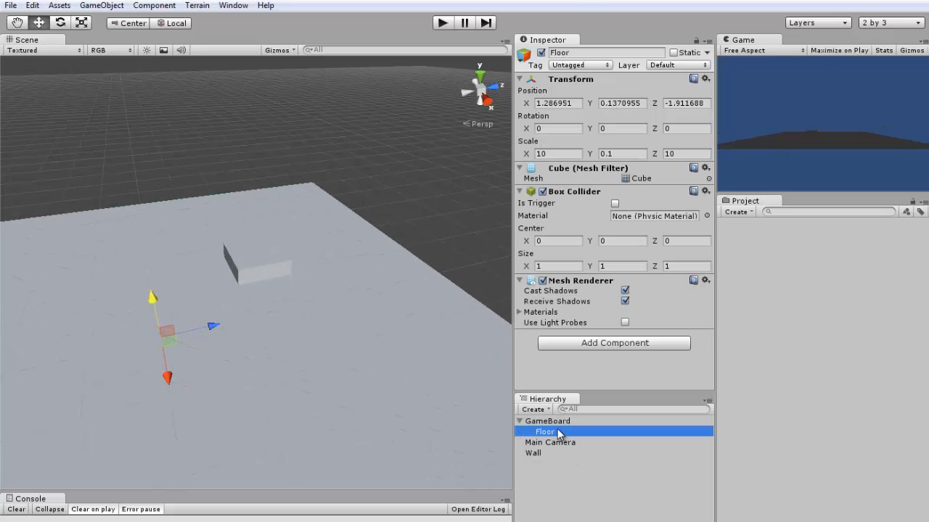
{"action": "left_click", "coordinate": [551, 421]}
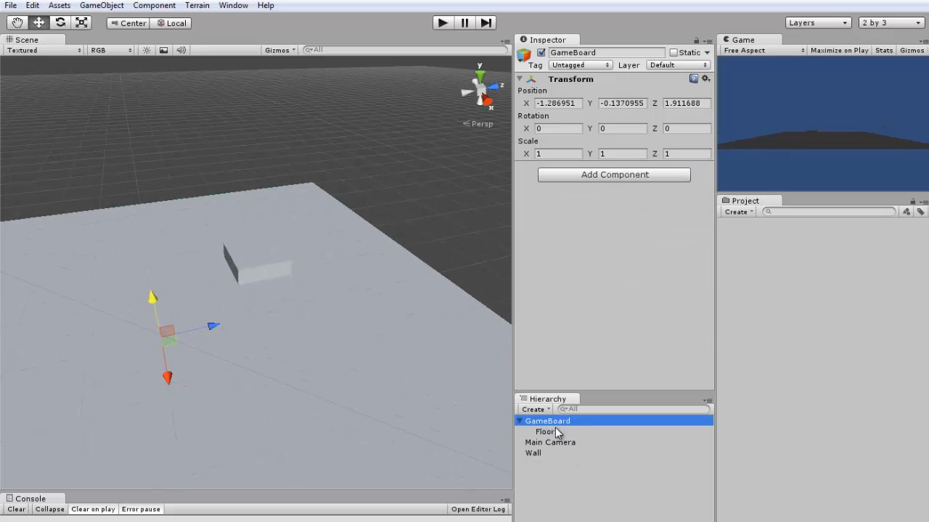
Make Wall a child of GameBoard and try moving the parent with both children
{"action": "left_click", "coordinate": [535, 453]}
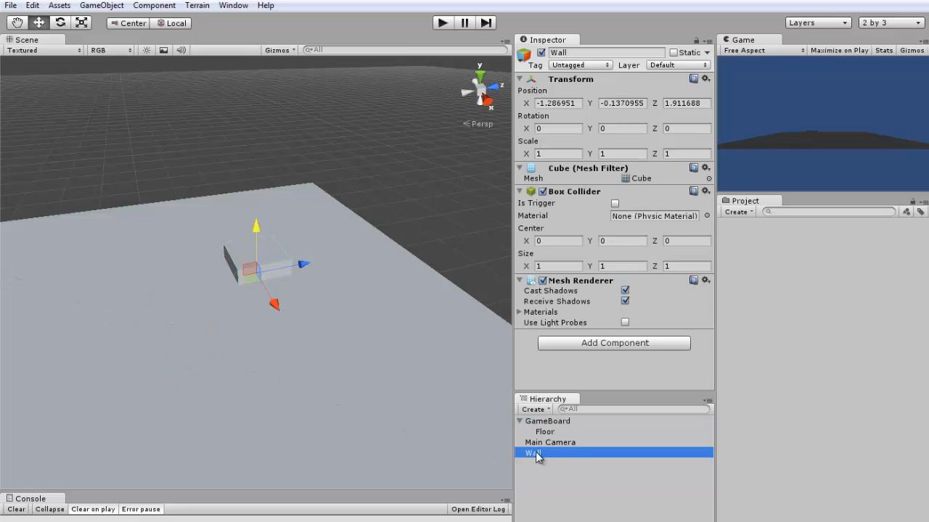
{"action": "mouse_move", "coordinate": [536, 455]}
{"action": "left_mouse_down"}
{"action": "mouse_move", "coordinate": [572, 435]}
{"action": "mouse_move", "coordinate": [539, 444]}
{"action": "left_mouse_up"}
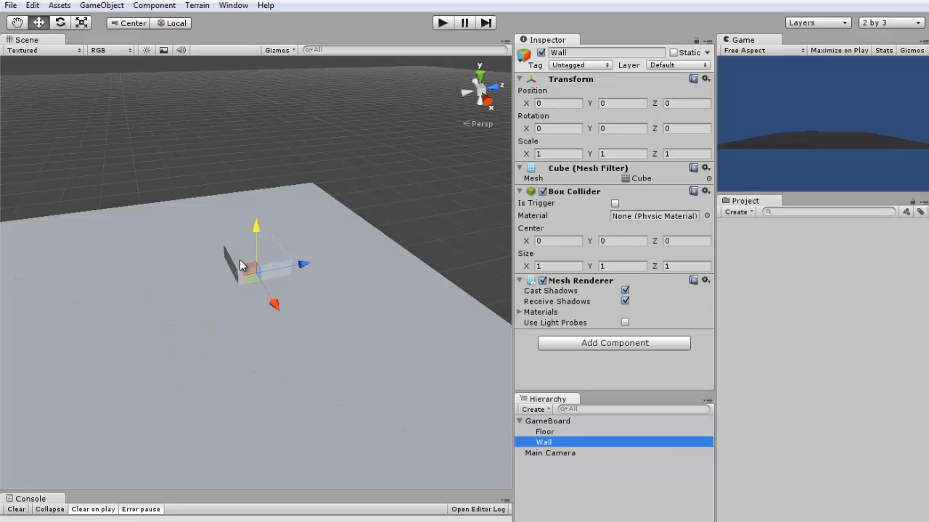
{"action": "left_click", "coordinate": [541, 421]}
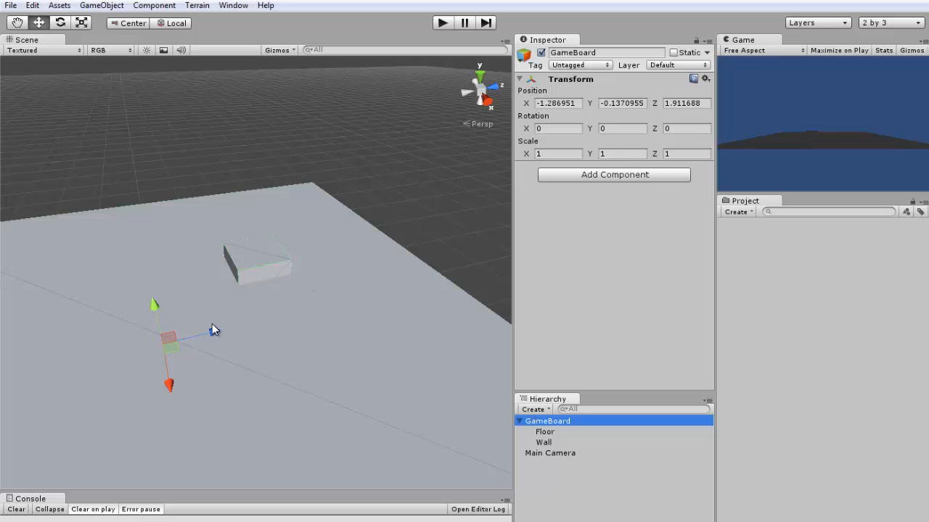
{"action": "mouse_move", "coordinate": [148, 308]}
{"action": "left_mouse_down"}
{"action": "mouse_move", "coordinate": [150, 277]}
{"action": "mouse_move", "coordinate": [158, 308]}
{"action": "mouse_move", "coordinate": [160, 273]}
{"action": "mouse_move", "coordinate": [158, 305]}
{"action": "left_mouse_up"}
Stretch the Wall cube into a long thin panel with scale X 10 and Z 0.1
{"action": "left_click", "coordinate": [245, 264]}
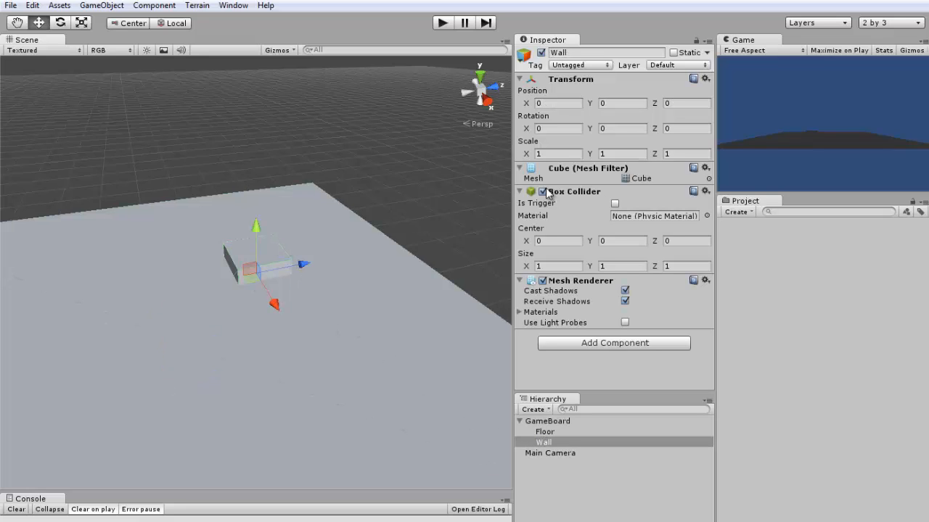
{"action": "type", "text": "10"}
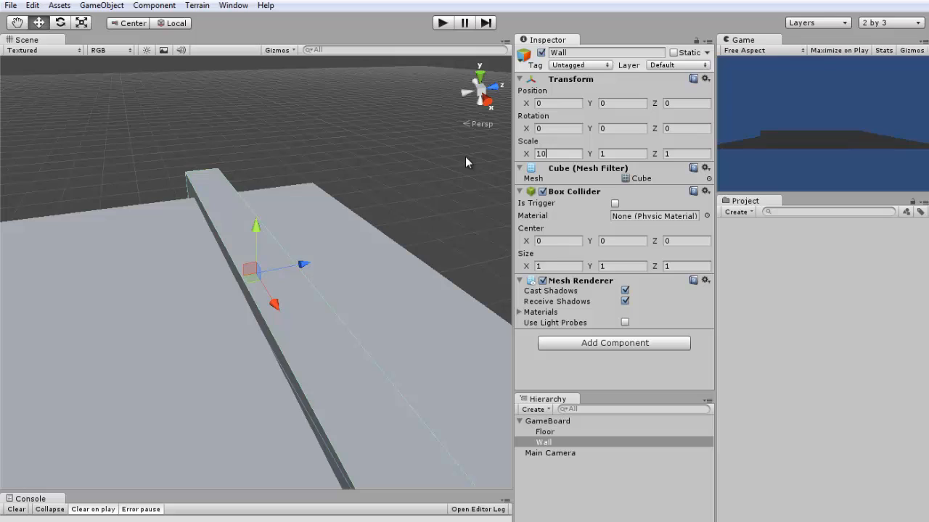
{"action": "key", "text": "Tab"}
{"action": "type", "text": "0.1"}
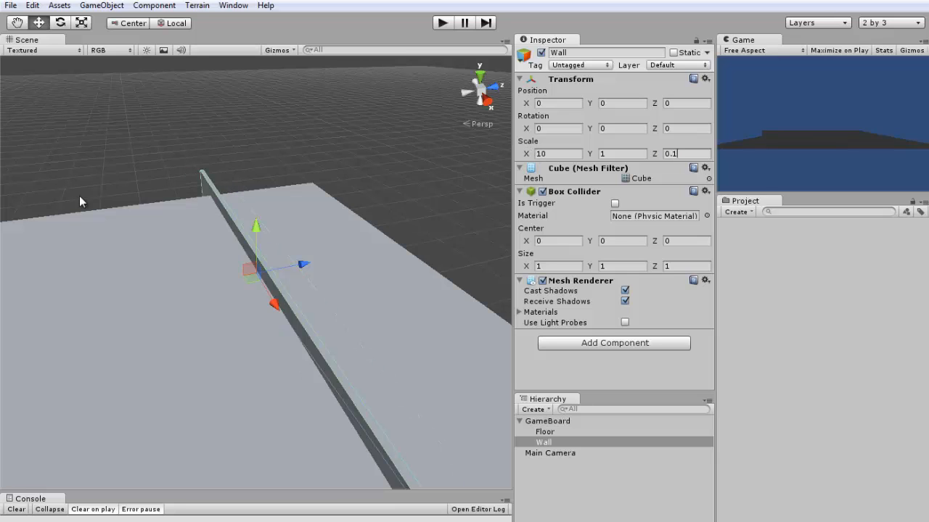
Try raising the wall above the floor, and return its Y position to 0
{"action": "left_click_drag", "start_coordinate": [270, 240], "coordinate": [266, 207]}
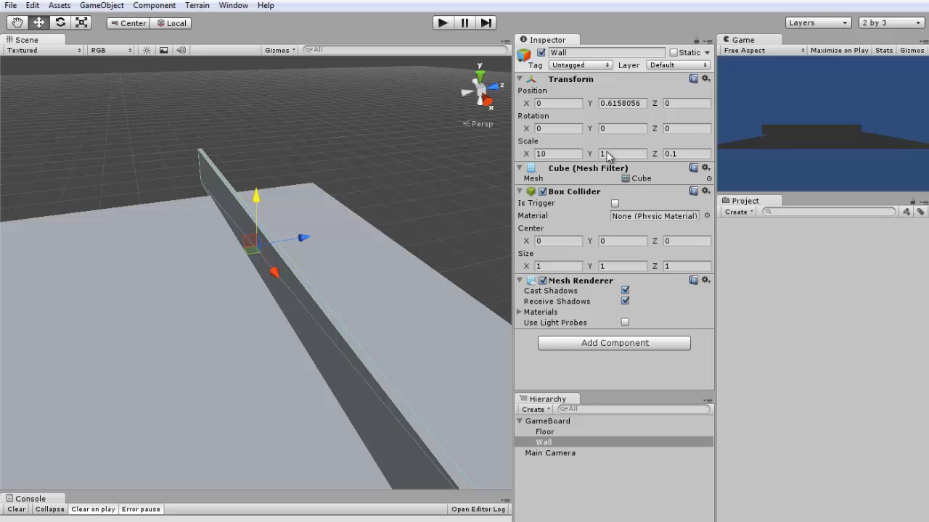
{"action": "left_click", "coordinate": [641, 108]}
{"action": "type", "text": "0"}
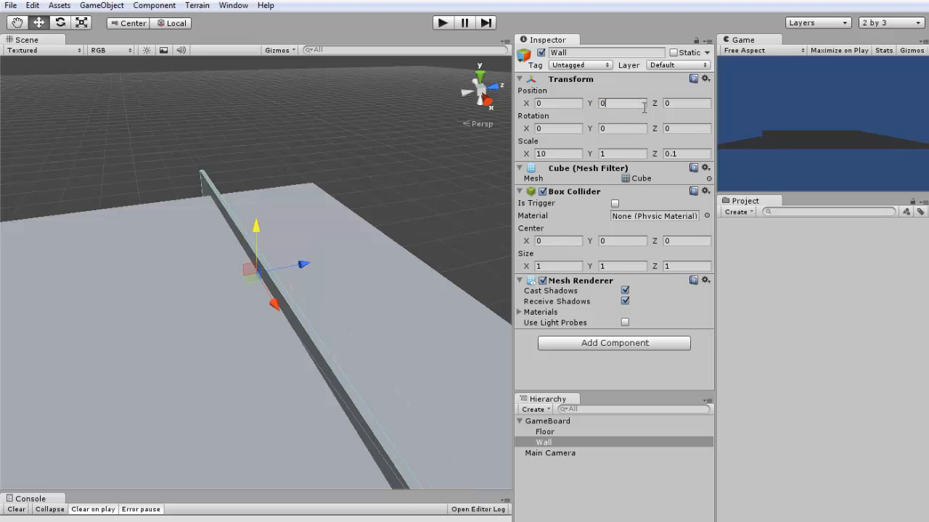
Examine from several angles how the wall lines up with the floor, comparing both objects' positions
{"action": "left_click_drag", "start_coordinate": [265, 314], "coordinate": [325, 301], "text": "alt"}
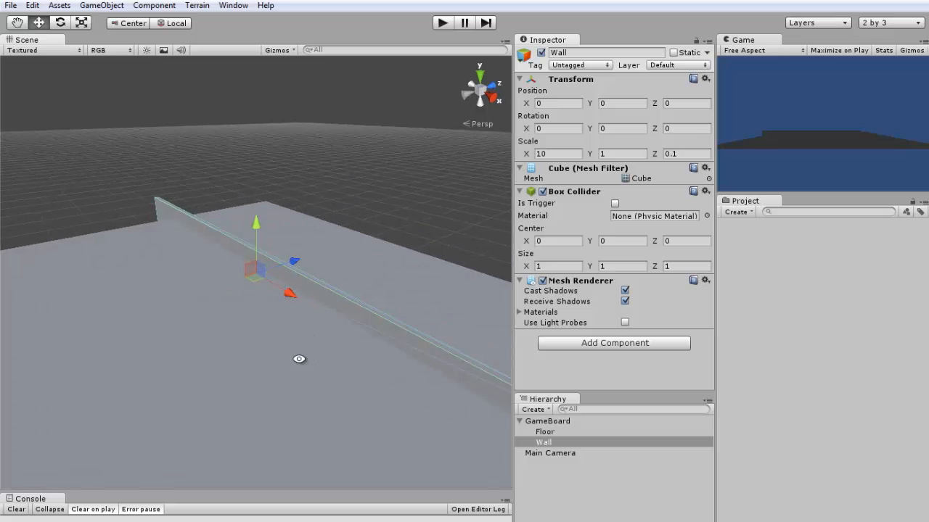
{"action": "left_click_drag", "start_coordinate": [299, 358], "coordinate": [414, 327], "text": "alt"}
{"action": "left_click", "coordinate": [375, 362]}
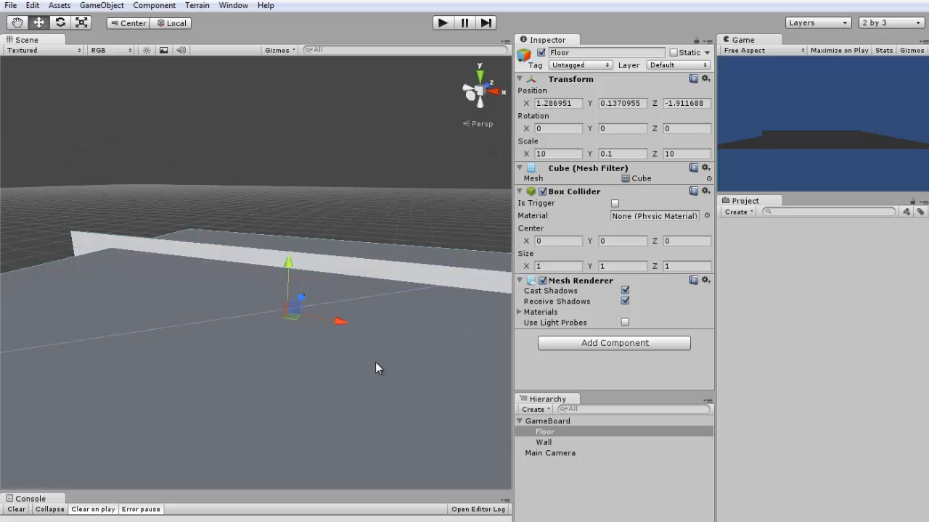
{"action": "left_click", "coordinate": [390, 245]}
{"action": "left_click_drag", "start_coordinate": [371, 352], "coordinate": [128, 435], "text": "alt"}
{"action": "left_click", "coordinate": [260, 288]}
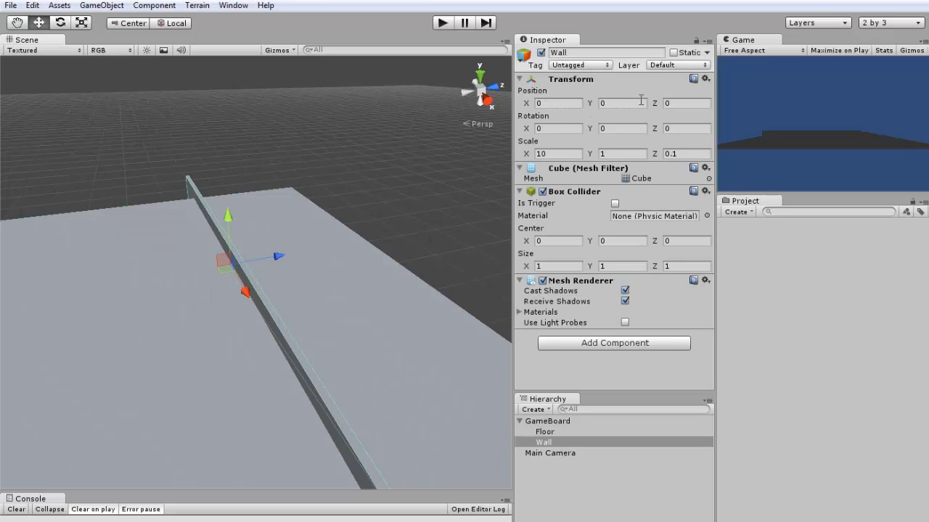
{"action": "left_click_drag", "start_coordinate": [217, 328], "coordinate": [187, 279], "text": "alt"}
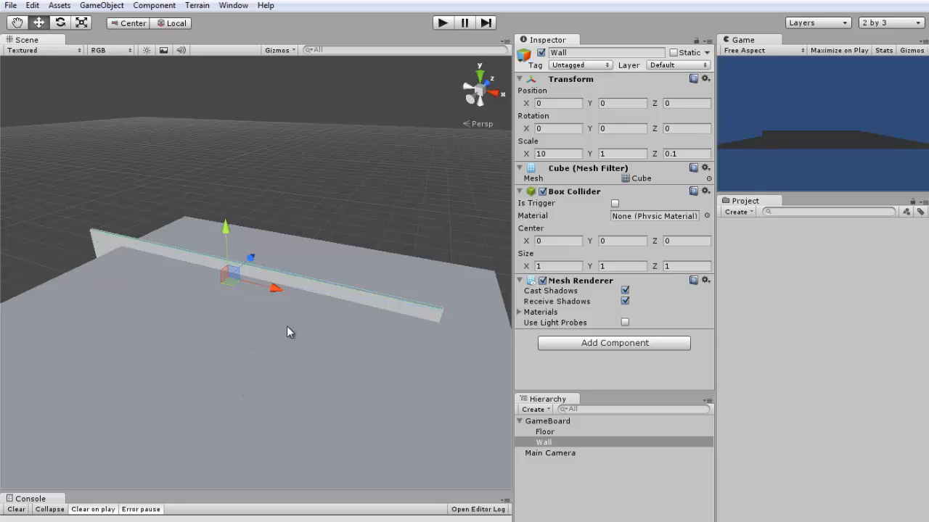
Set the Floor's position within GameBoard to 0, 0, 0 in X, Y and Z
{"action": "left_click", "coordinate": [304, 359]}
{"action": "left_click", "coordinate": [573, 104]}
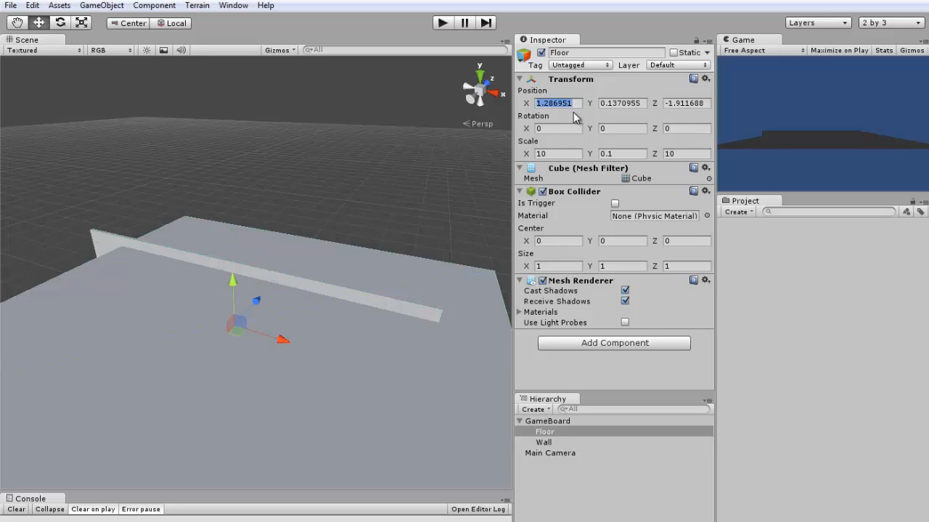
{"action": "type", "text": "0"}
{"action": "key", "text": "Tab"}
{"action": "type", "text": "0"}
{"action": "key", "text": "Tab"}
{"action": "type", "text": "0"}
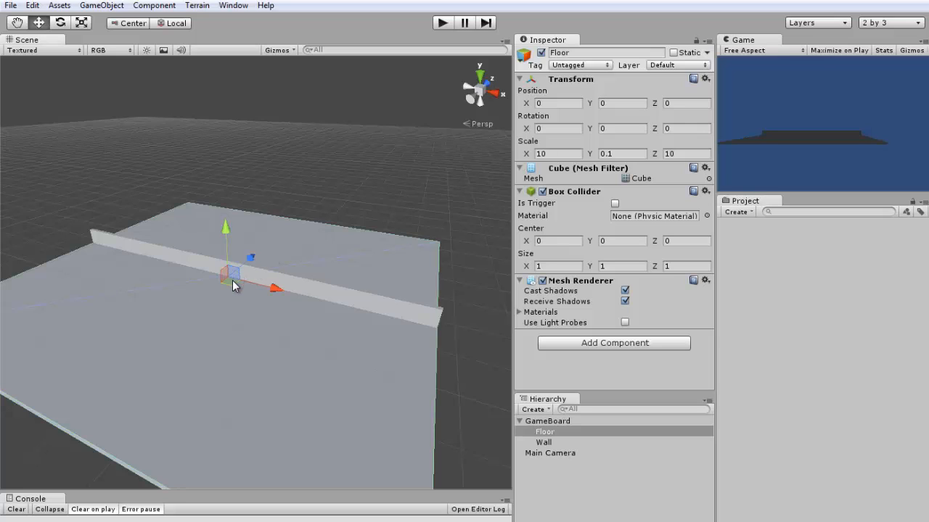
Move the wall onto the floor's edge at Z 5 and raise it to about Y 0.5
{"action": "left_click_drag", "start_coordinate": [252, 255], "coordinate": [273, 259]}
{"action": "left_click", "coordinate": [344, 290]}
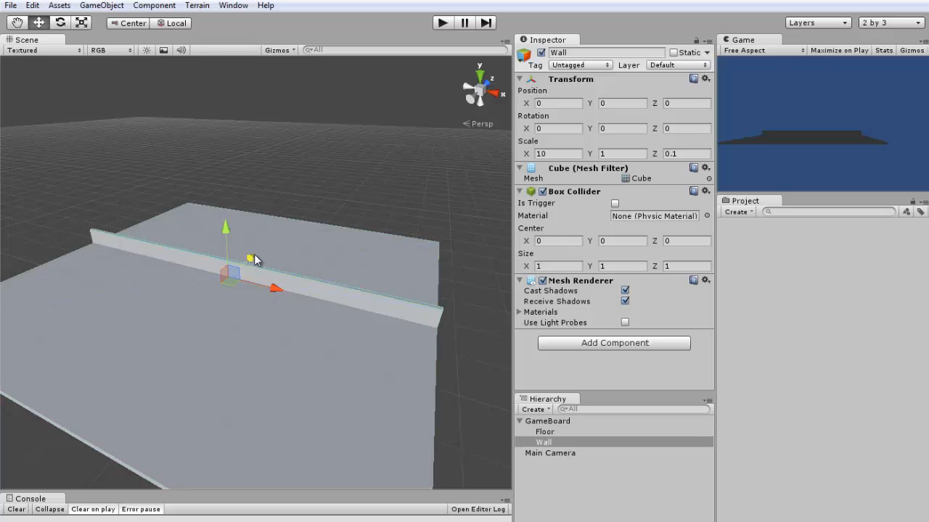
{"action": "left_click_drag", "start_coordinate": [254, 259], "coordinate": [124, 232]}
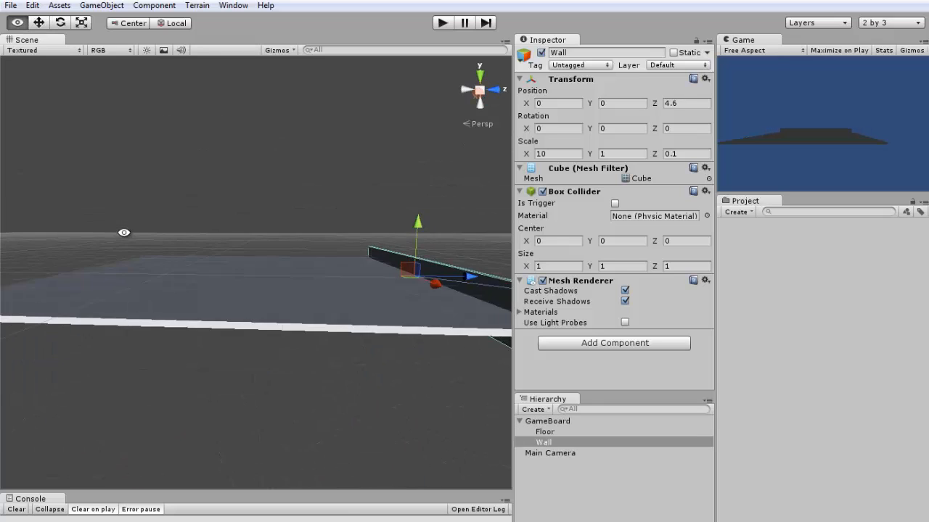
{"action": "left_click_drag", "start_coordinate": [311, 280], "coordinate": [253, 286], "text": "alt"}
{"action": "mouse_move", "coordinate": [323, 253]}
{"action": "left_mouse_down"}
{"action": "mouse_move", "coordinate": [346, 254]}
{"action": "mouse_move", "coordinate": [335, 252]}
{"action": "left_mouse_up"}
{"action": "left_click_drag", "start_coordinate": [288, 209], "coordinate": [287, 182]}
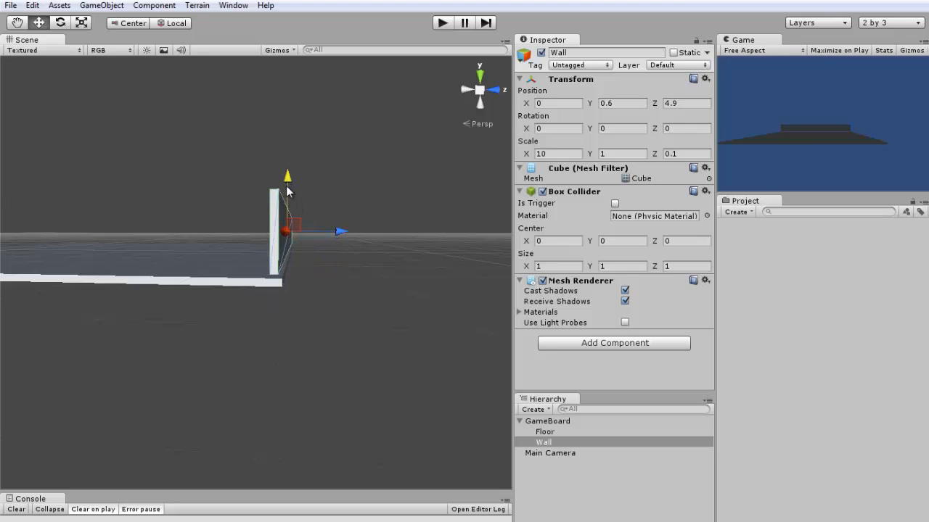
{"action": "left_click_drag", "start_coordinate": [339, 240], "coordinate": [343, 240]}
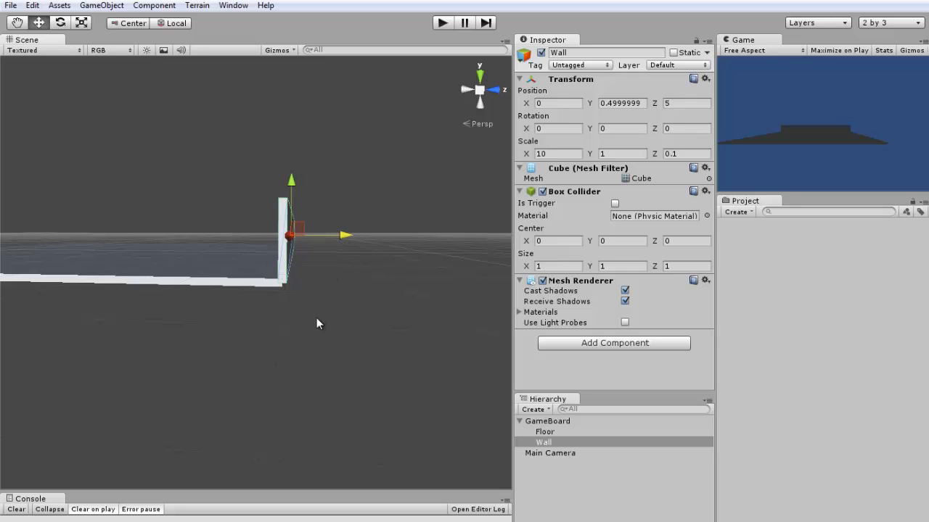
{"action": "left_click_drag", "start_coordinate": [259, 305], "coordinate": [263, 404], "text": "alt"}
{"action": "left_click", "coordinate": [560, 440]}
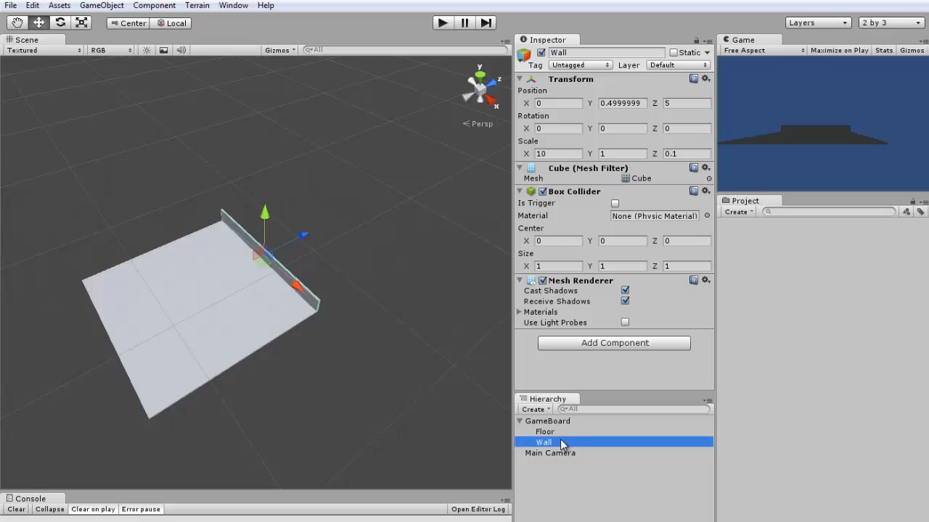
Duplicate the wall and move the copy to the floor's opposite edge at Z -5
{"action": "left_click", "coordinate": [573, 433]}
{"action": "left_click", "coordinate": [570, 441]}
{"action": "key", "text": "ctrl+d"}
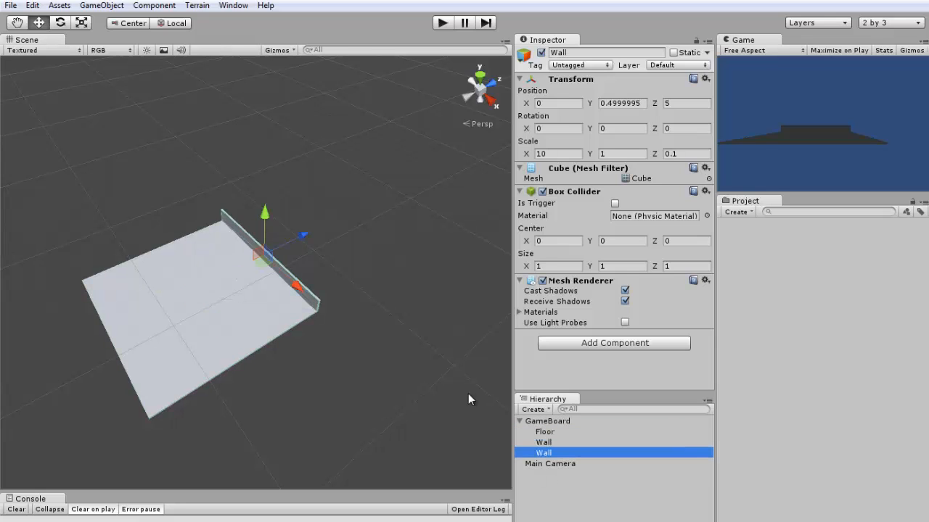
{"action": "left_click_drag", "start_coordinate": [304, 238], "coordinate": [306, 293]}
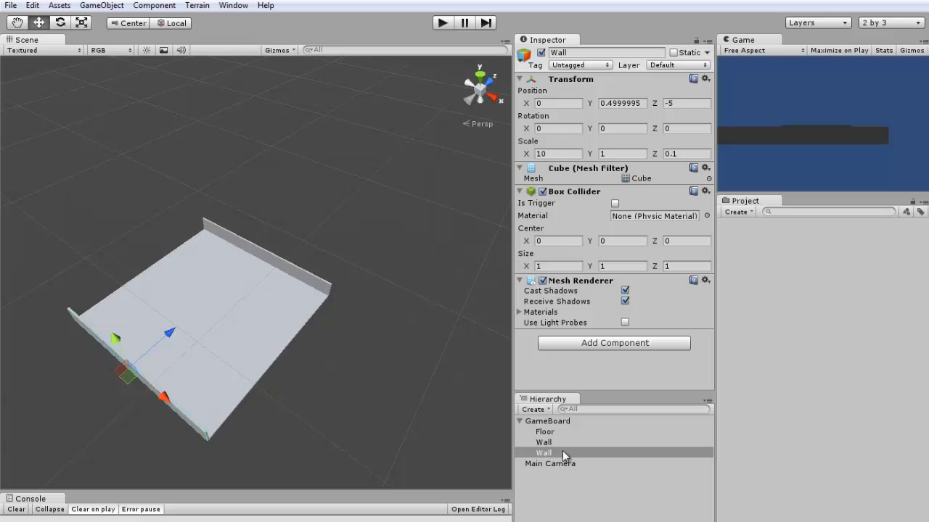
Duplicate the wall at Z -5 and set the copy's Y rotation to 90
{"action": "key", "text": "ctrl+d"}
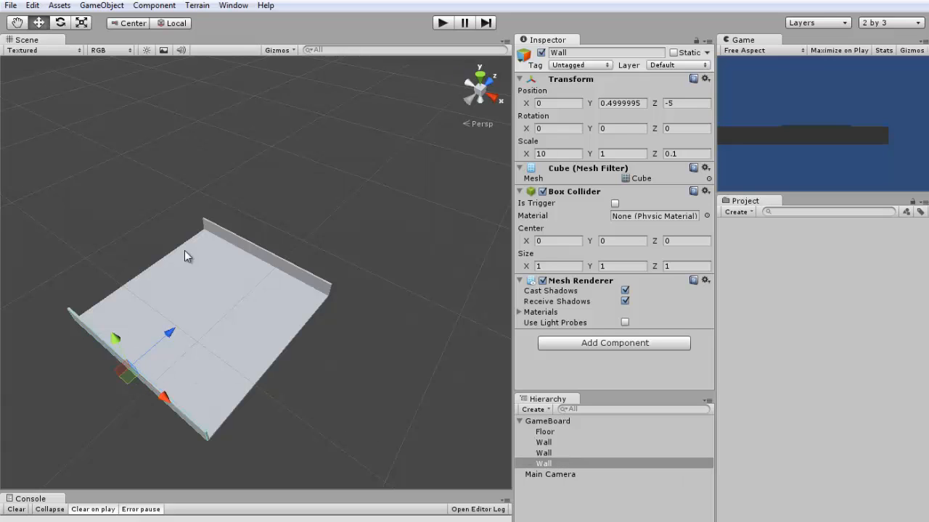
{"action": "key", "text": "e"}
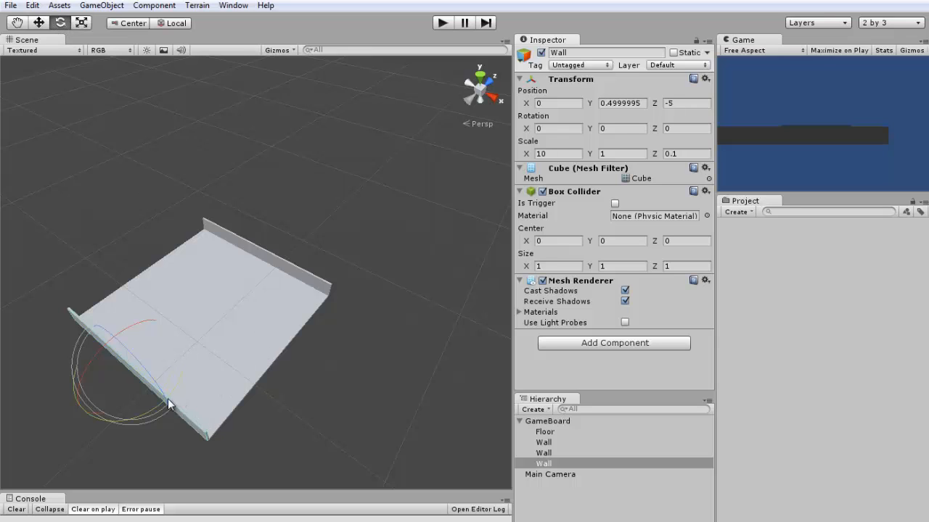
{"action": "left_click_drag", "start_coordinate": [168, 397], "coordinate": [218, 245]}
{"action": "left_click", "coordinate": [632, 129]}
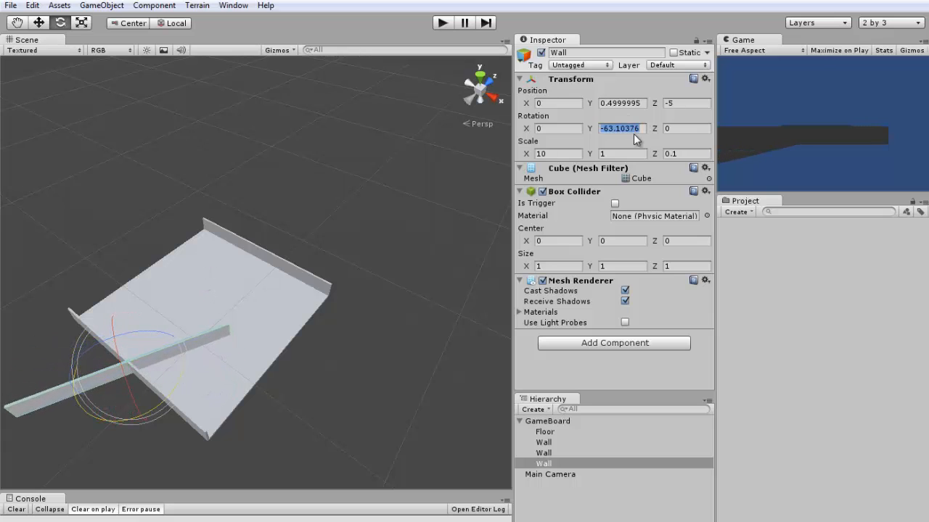
{"action": "type", "text": "90"}
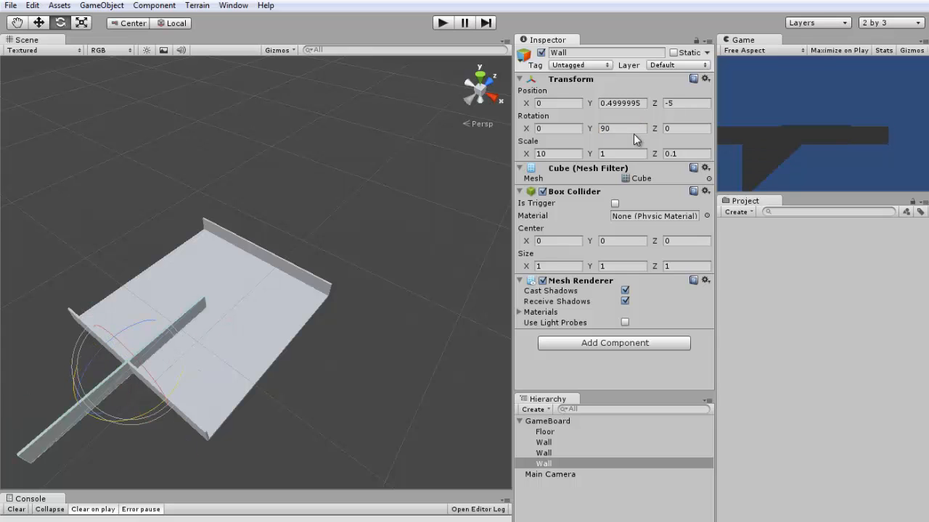
Try placing the rotated wall freehand along the floor's adjacent edge at about X 4.99 and Z 0.07
{"action": "type", "text": "w"}
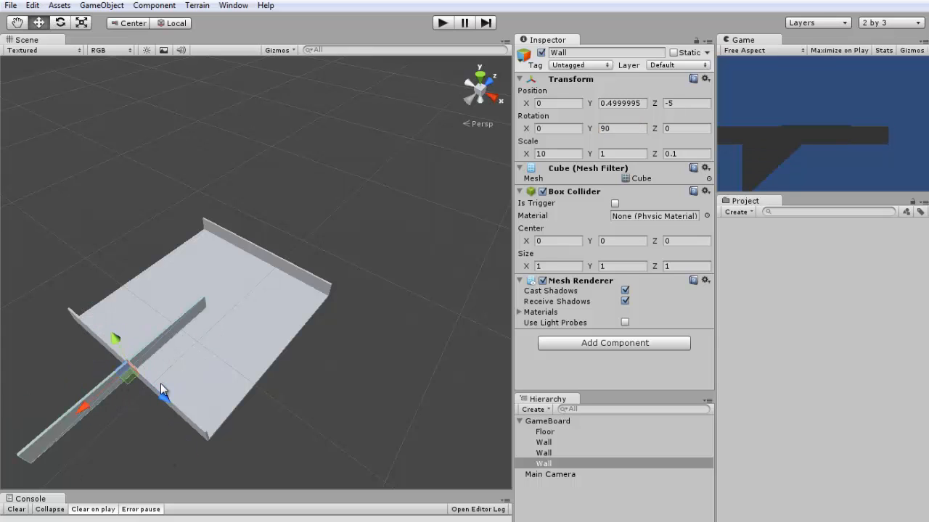
{"action": "left_click_drag", "start_coordinate": [128, 380], "coordinate": [283, 359]}
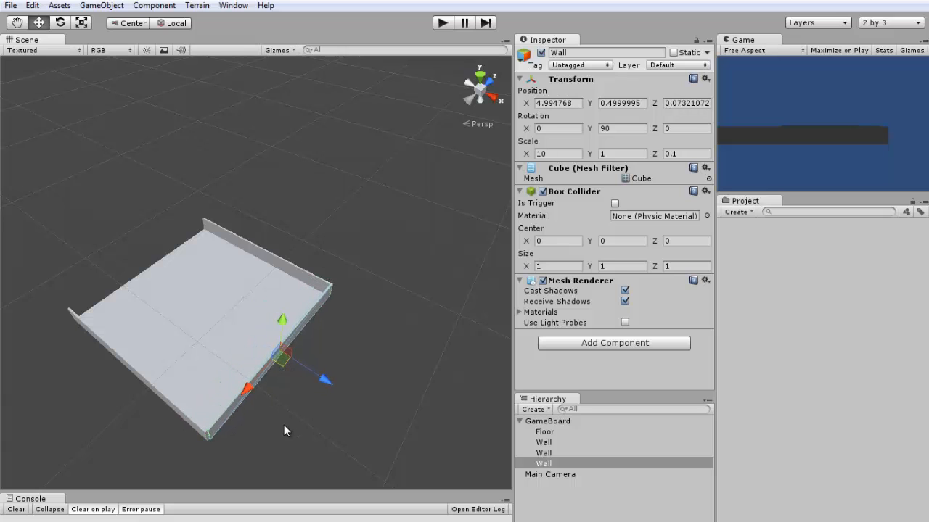
{"action": "left_click_drag", "start_coordinate": [283, 424], "coordinate": [306, 319], "text": "alt"}
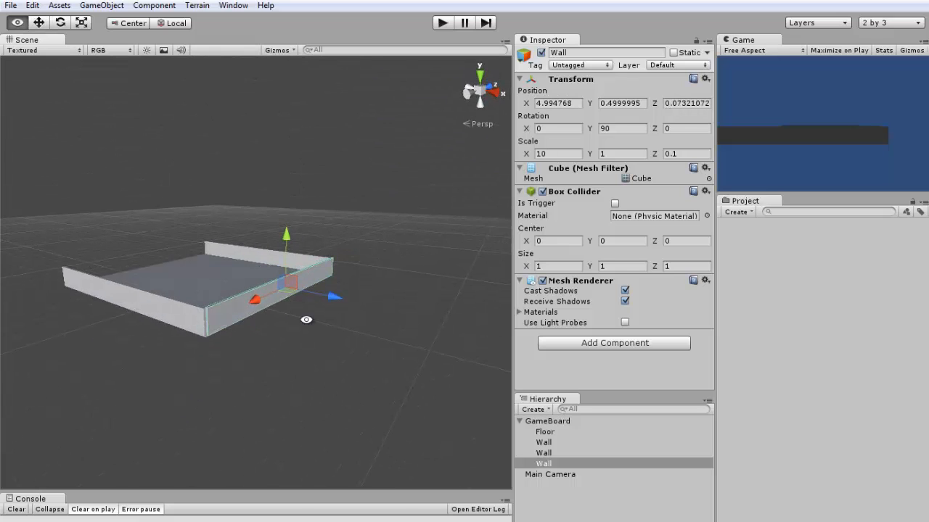
Set the rotated wall's position to 0, 0, 0 in X, Y and Z
{"action": "left_click", "coordinate": [608, 103]}
{"action": "type", "text": "0"}
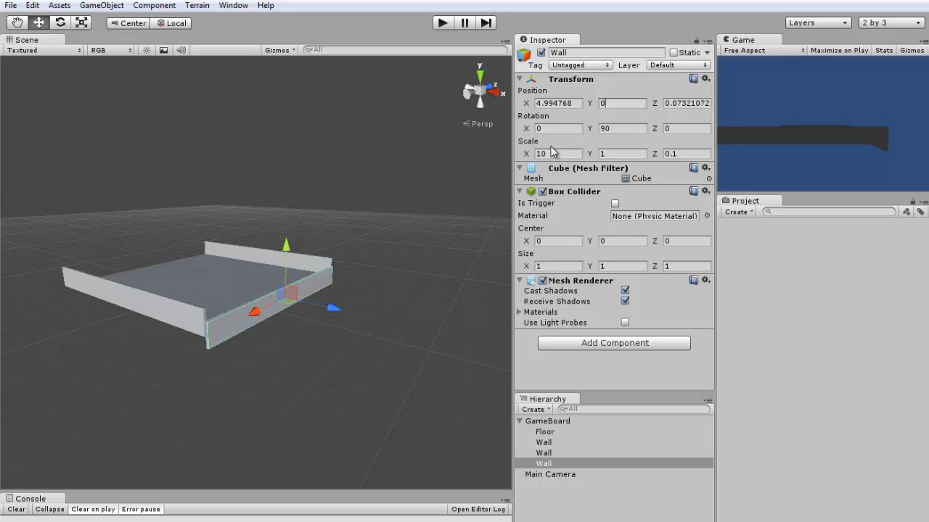
{"action": "key", "text": "Tab"}
{"action": "type", "text": "0"}
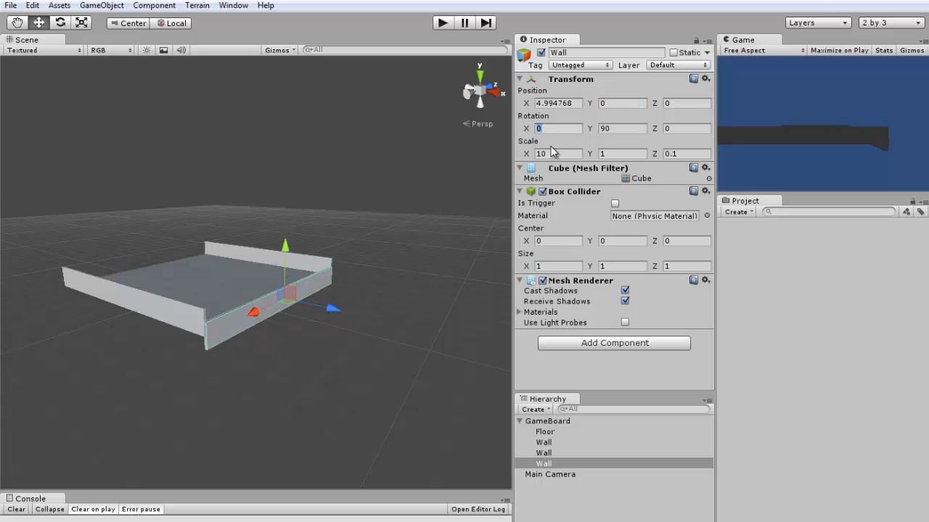
{"action": "left_click", "coordinate": [559, 103]}
{"action": "type", "text": "0"}
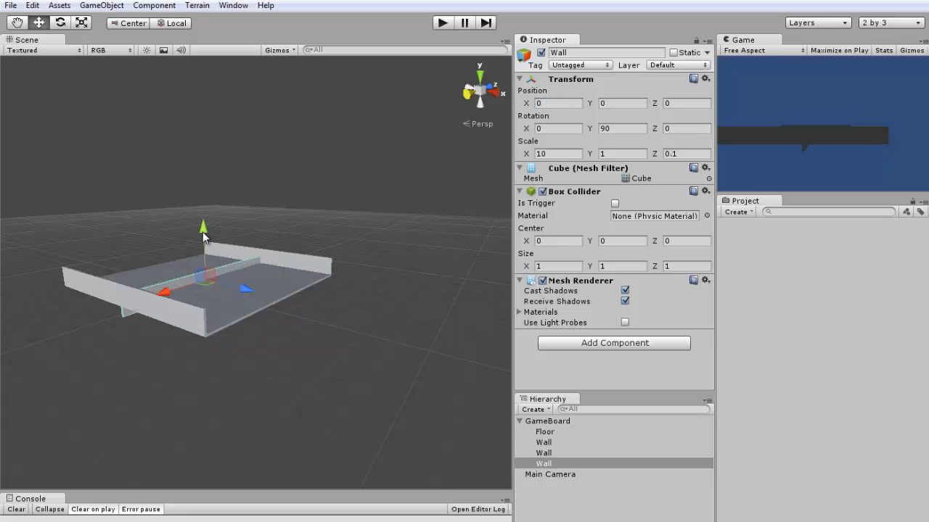
Move the rotated wall to the floor's edge at X 5 and raise it to about Y 0.5
{"action": "left_click_drag", "start_coordinate": [203, 235], "coordinate": [306, 306]}
{"action": "scroll", "coordinate": [208, 335], "scroll_direction": "up", "scroll_amount": 3}
{"action": "scroll", "coordinate": [208, 336], "scroll_direction": "up", "scroll_amount": 4}
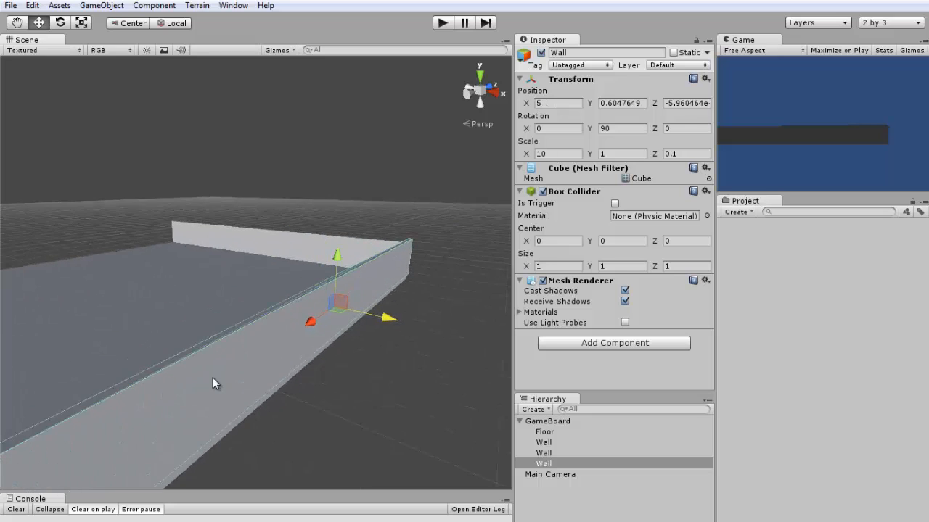
{"action": "middle_click_drag", "start_coordinate": [216, 383], "coordinate": [249, 349]}
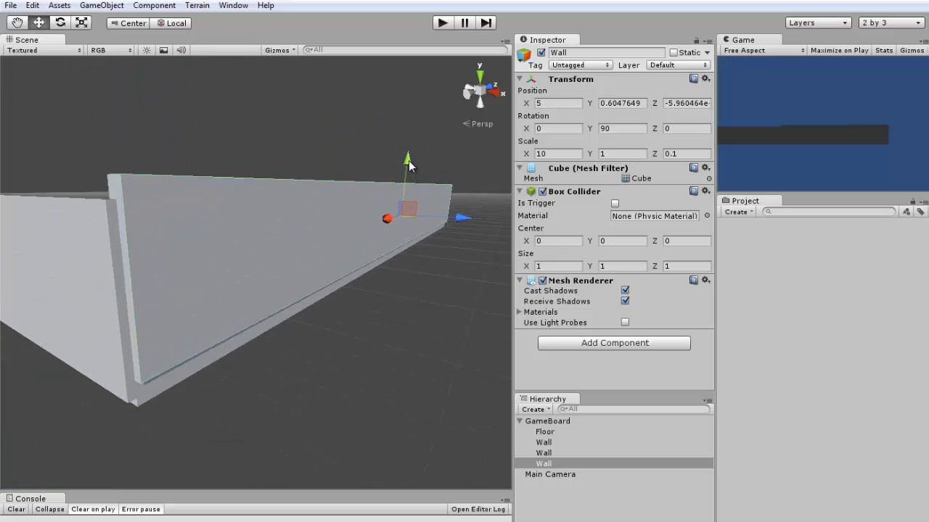
{"action": "left_click_drag", "start_coordinate": [408, 167], "coordinate": [409, 171], "text": "ctrl"}
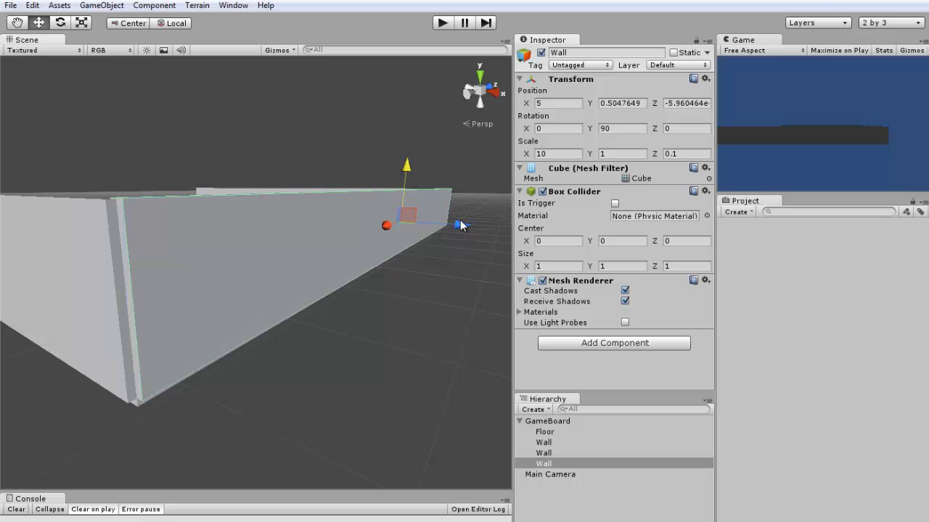
{"action": "mouse_move", "coordinate": [432, 262]}
{"action": "left_mouse_down", "text": "alt"}
{"action": "mouse_move", "coordinate": [259, 322]}
{"action": "mouse_move", "coordinate": [197, 255]}
{"action": "mouse_move", "coordinate": [395, 263]}
{"action": "mouse_move", "coordinate": [421, 254]}
{"action": "left_mouse_up", "text": "alt"}
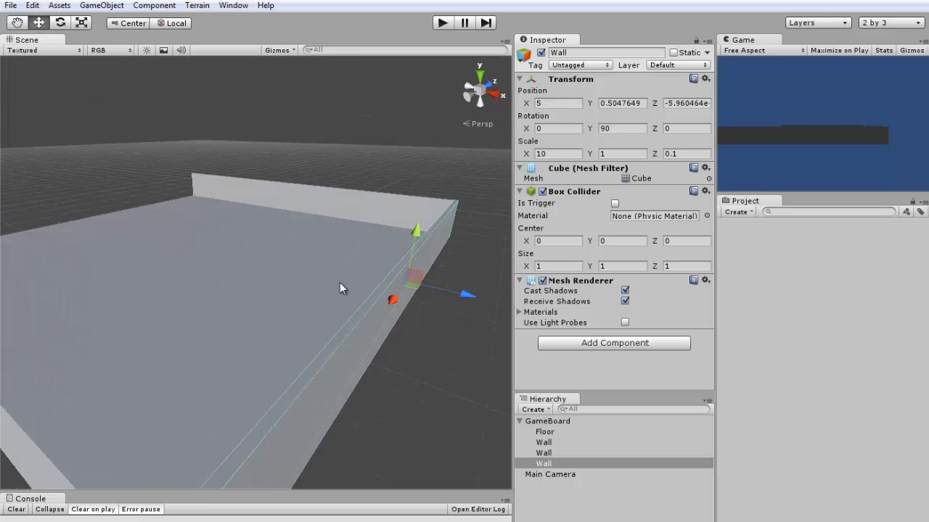
Duplicate the rotated wall and move the copy to the remaining open edge at about X -5.09
{"action": "scroll", "coordinate": [340, 282], "scroll_direction": "down", "scroll_amount": 10}
{"action": "left_click_drag", "start_coordinate": [206, 299], "coordinate": [449, 308], "text": "alt"}
{"action": "left_click_drag", "start_coordinate": [333, 235], "coordinate": [338, 349], "text": "alt"}
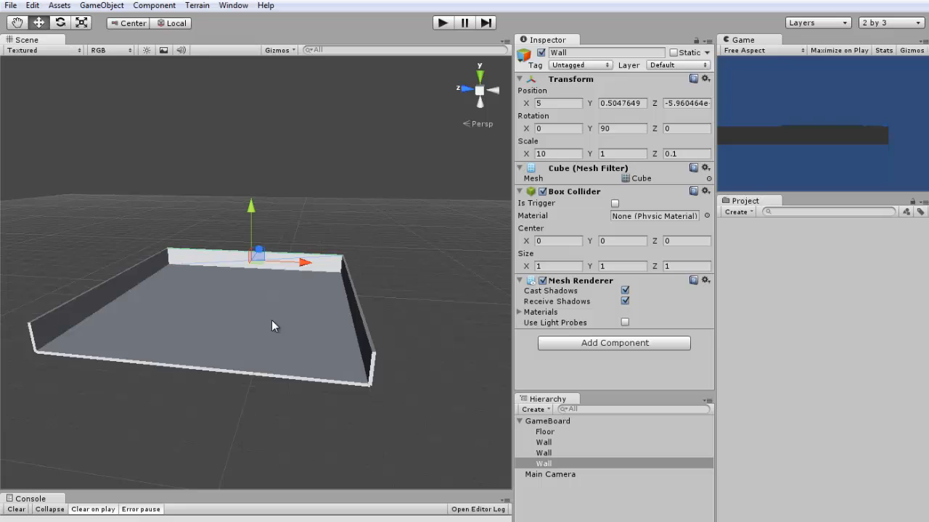
{"action": "middle_click_drag", "start_coordinate": [272, 321], "coordinate": [292, 323]}
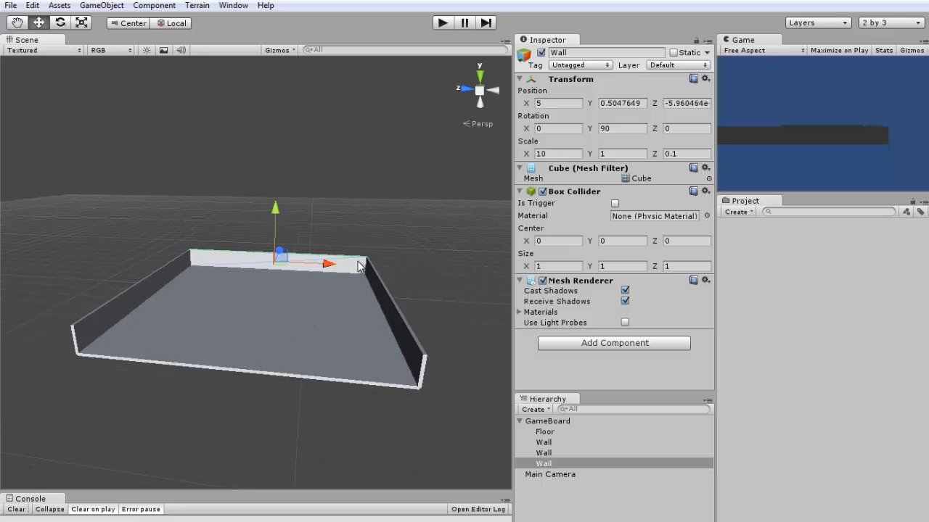
{"action": "left_click", "coordinate": [573, 452]}
{"action": "left_click", "coordinate": [573, 464]}
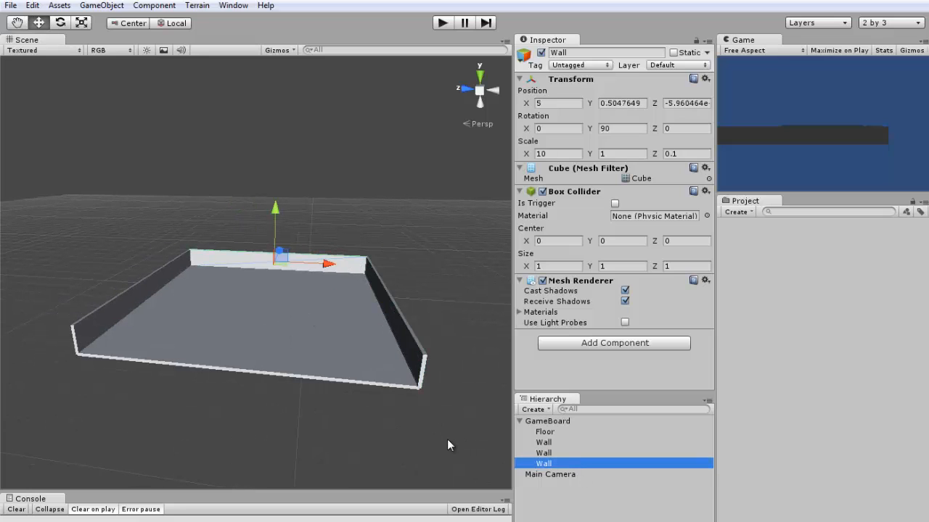
{"action": "key", "text": "ctrl+d"}
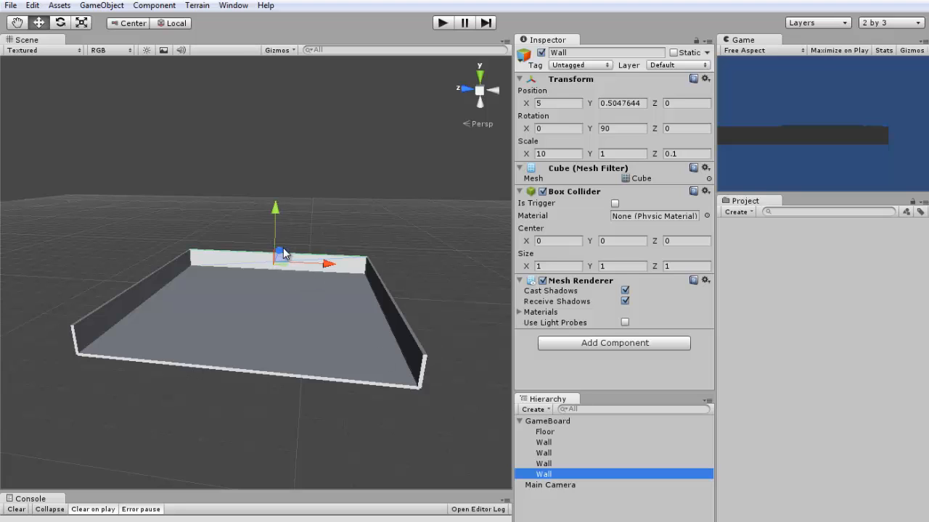
{"action": "left_click_drag", "start_coordinate": [282, 249], "coordinate": [145, 390]}
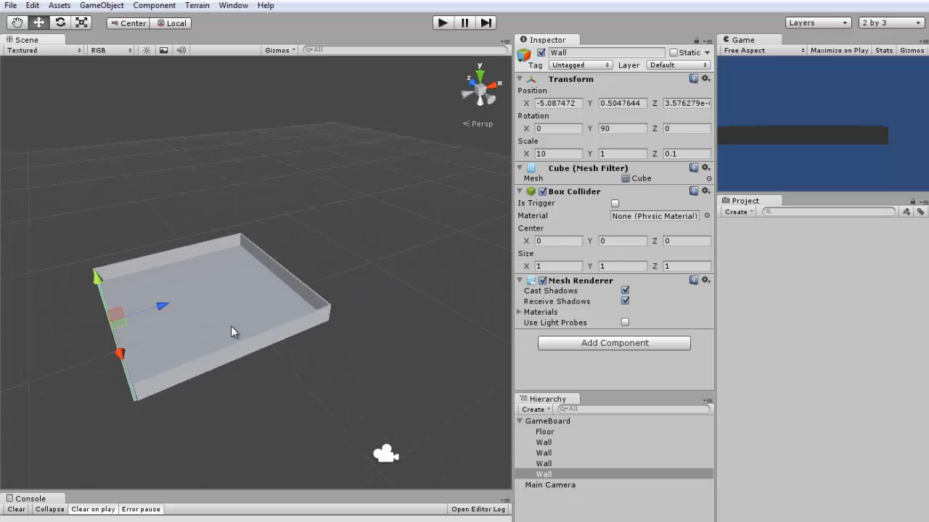
{"action": "scroll", "coordinate": [231, 326], "scroll_direction": "down", "scroll_amount": 2}
Select GameBoard, collapse its child objects, and view the enclosed board from several angles
{"action": "left_click", "coordinate": [494, 437]}
{"action": "left_click", "coordinate": [535, 422]}
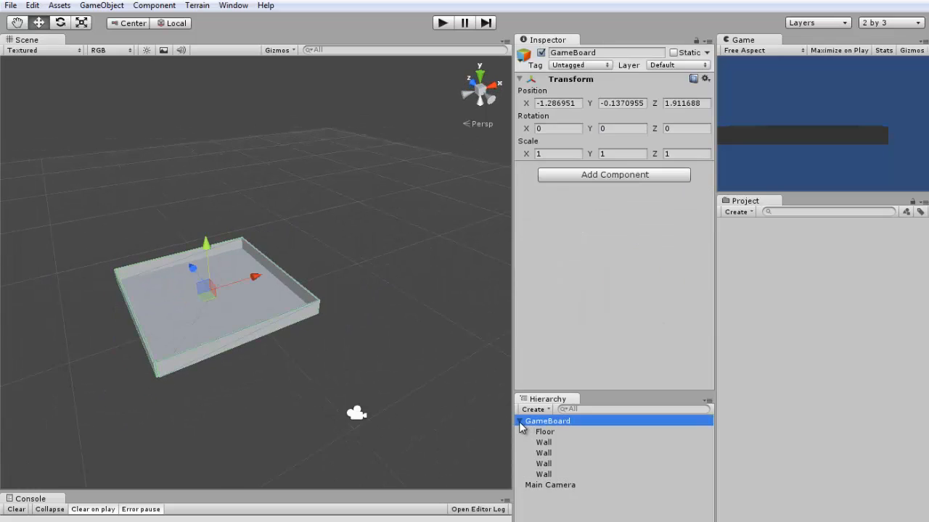
{"action": "left_click", "coordinate": [520, 421]}
{"action": "left_click_drag", "start_coordinate": [311, 324], "coordinate": [214, 247], "text": "alt"}
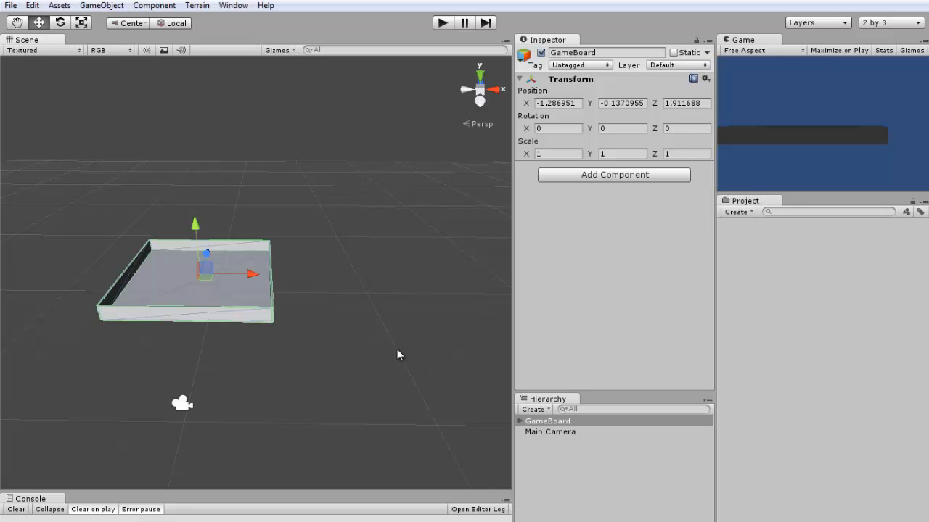
{"action": "left_click_drag", "start_coordinate": [298, 236], "coordinate": [114, 294], "text": "alt"}
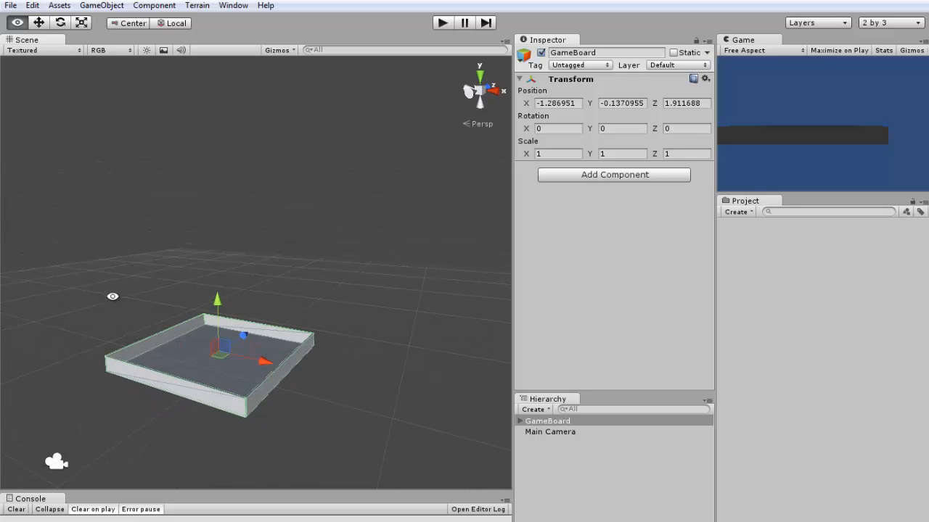
Create a sphere and raise it above the board to about Y 5.37
{"action": "left_click", "coordinate": [101, 7]}
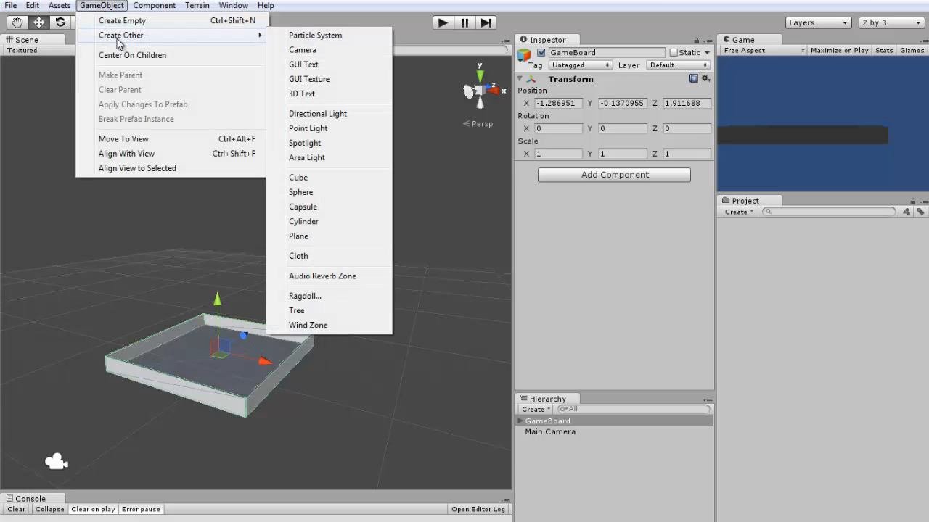
{"action": "left_click", "coordinate": [521, 459]}
{"action": "left_click", "coordinate": [544, 473]}
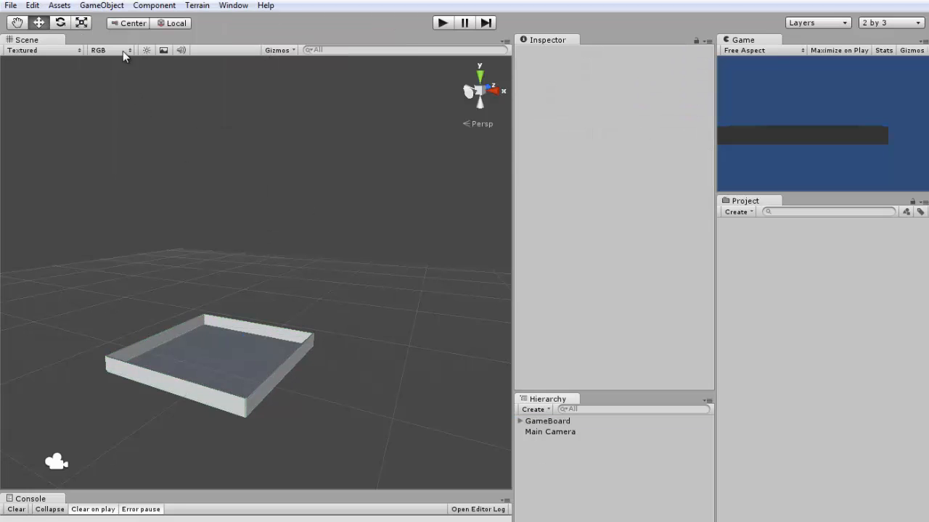
{"action": "left_click", "coordinate": [114, 6]}
{"action": "mouse_move", "coordinate": [197, 41]}
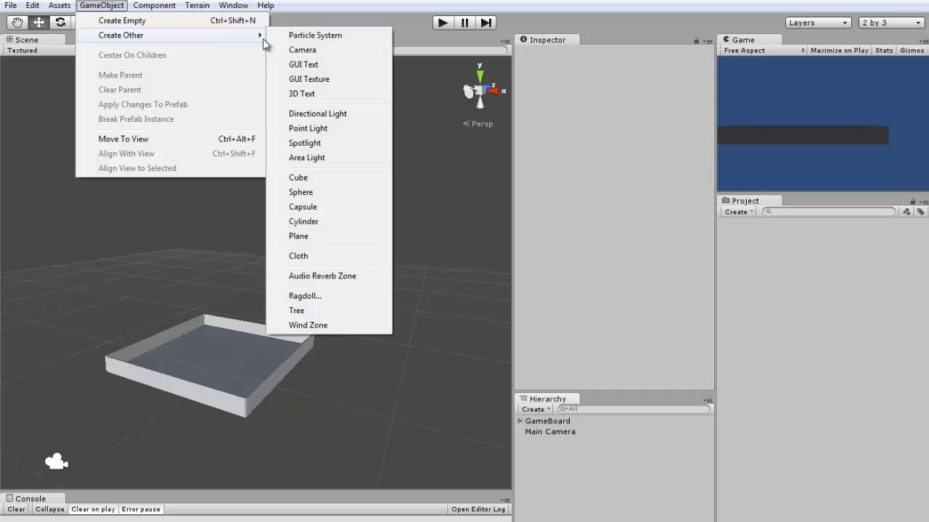
{"action": "left_click", "coordinate": [327, 191]}
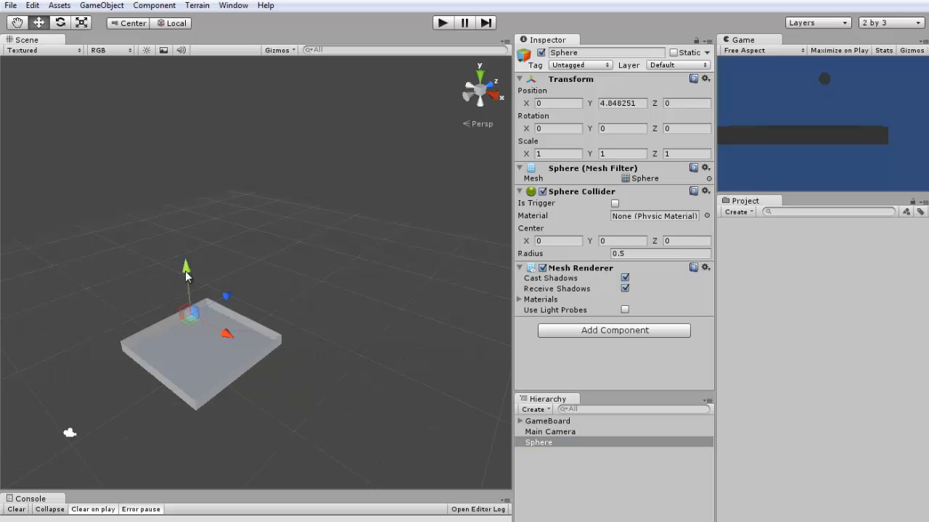
{"action": "mouse_move", "coordinate": [187, 270]}
{"action": "left_mouse_down"}
{"action": "mouse_move", "coordinate": [190, 310]}
{"action": "mouse_move", "coordinate": [191, 270]}
{"action": "left_mouse_up"}
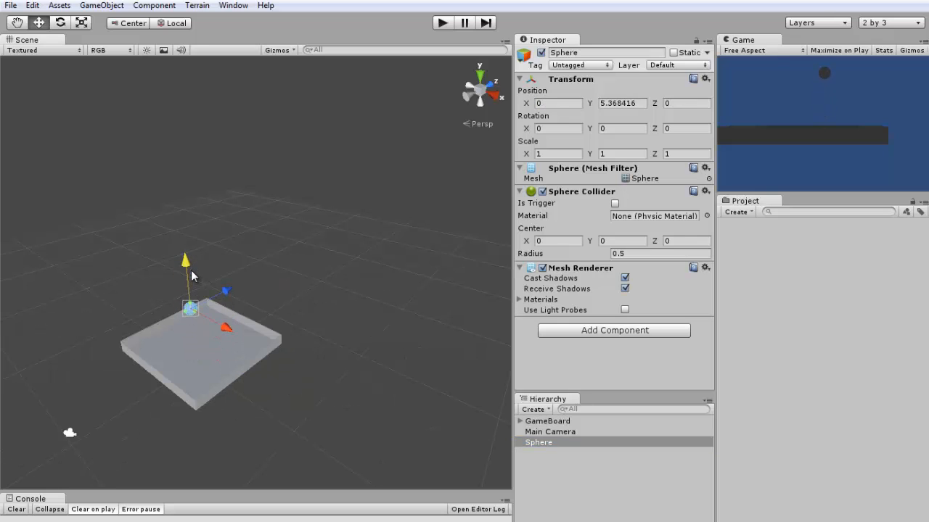
Check from above how the sphere lines up with the floor's centre
{"action": "left_click_drag", "start_coordinate": [196, 371], "coordinate": [363, 514], "text": "alt"}
{"action": "left_click_drag", "start_coordinate": [322, 368], "coordinate": [311, 451], "text": "alt"}
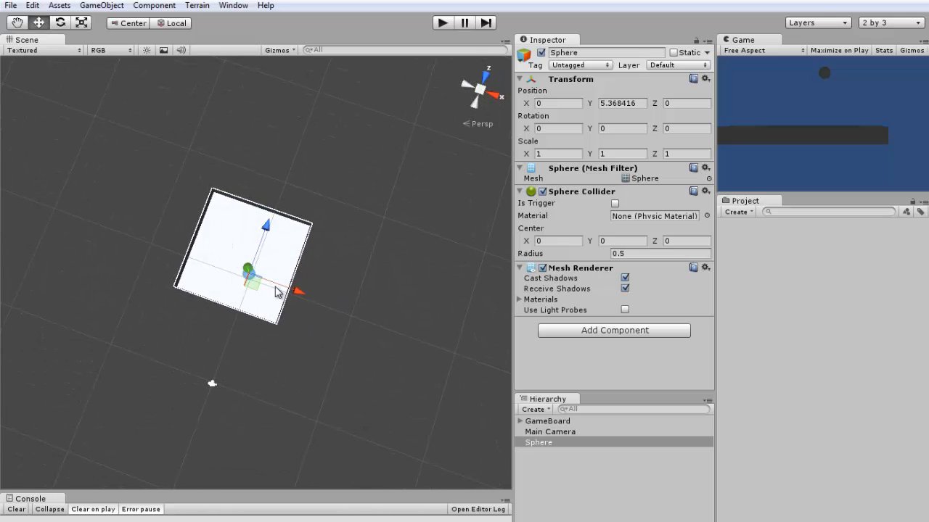
{"action": "left_click", "coordinate": [222, 242]}
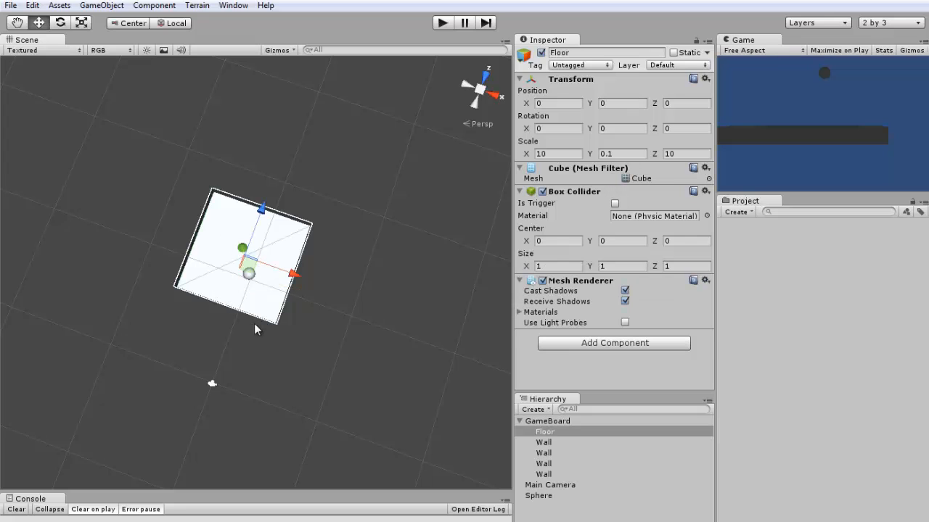
{"action": "left_click", "coordinate": [292, 305]}
{"action": "left_click", "coordinate": [279, 253]}
Set the GameBoard's position to 0, 0, 0 in X, Y and Z to centre it beneath the sphere
{"action": "left_click", "coordinate": [569, 421]}
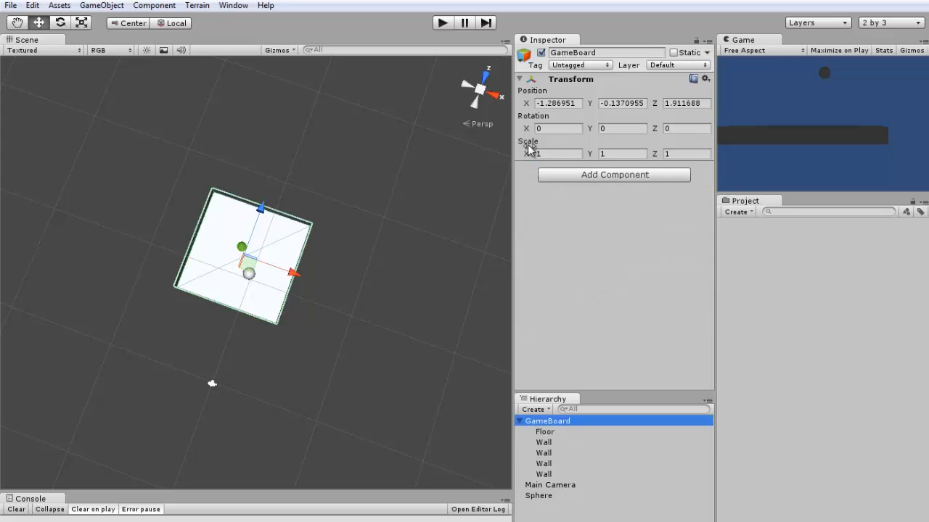
{"action": "left_click", "coordinate": [553, 104]}
{"action": "type", "text": "0"}
{"action": "key", "text": "Tab"}
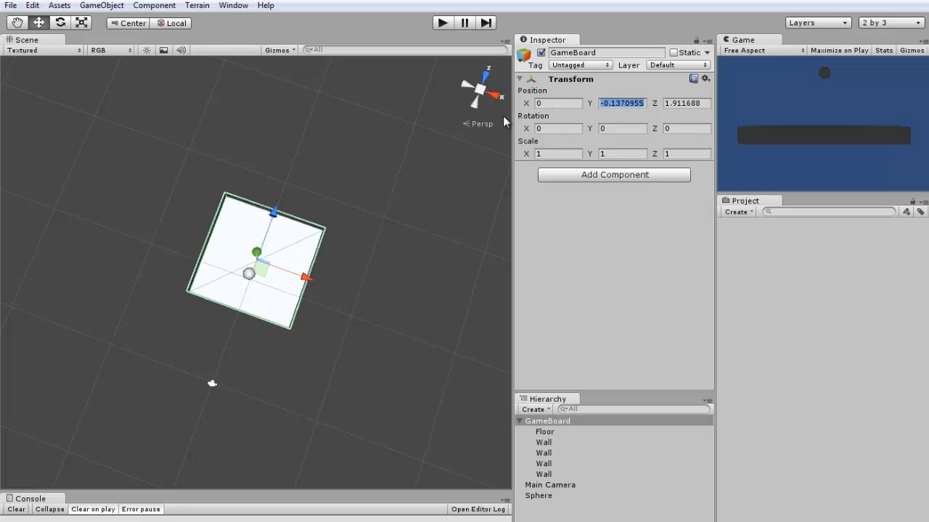
{"action": "type", "text": "0"}
{"action": "key", "text": "Tab"}
{"action": "type", "text": "0"}
{"action": "left_click", "coordinate": [334, 346]}
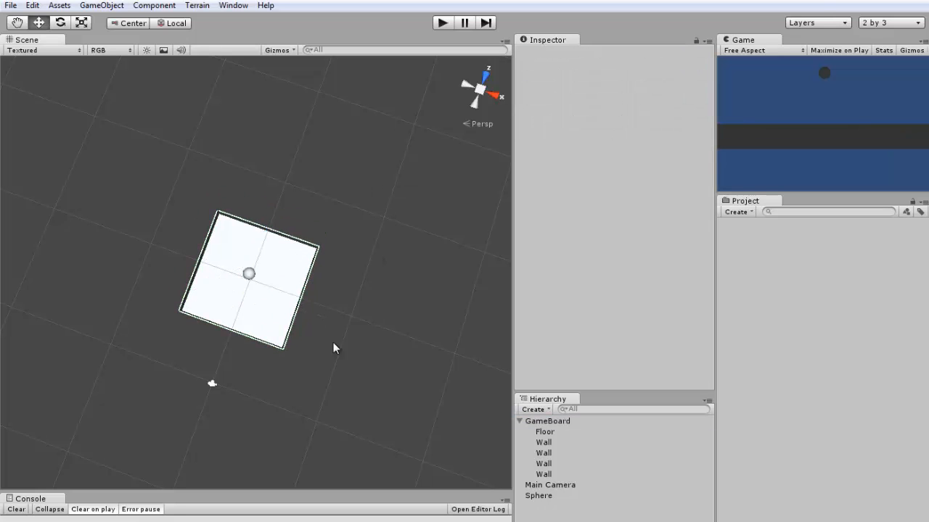
{"action": "left_click_drag", "start_coordinate": [334, 346], "coordinate": [222, 356], "text": "alt"}
{"action": "left_click_drag", "start_coordinate": [313, 399], "coordinate": [151, 385], "text": "alt"}
{"action": "left_click_drag", "start_coordinate": [249, 341], "coordinate": [56, 367], "text": "alt"}
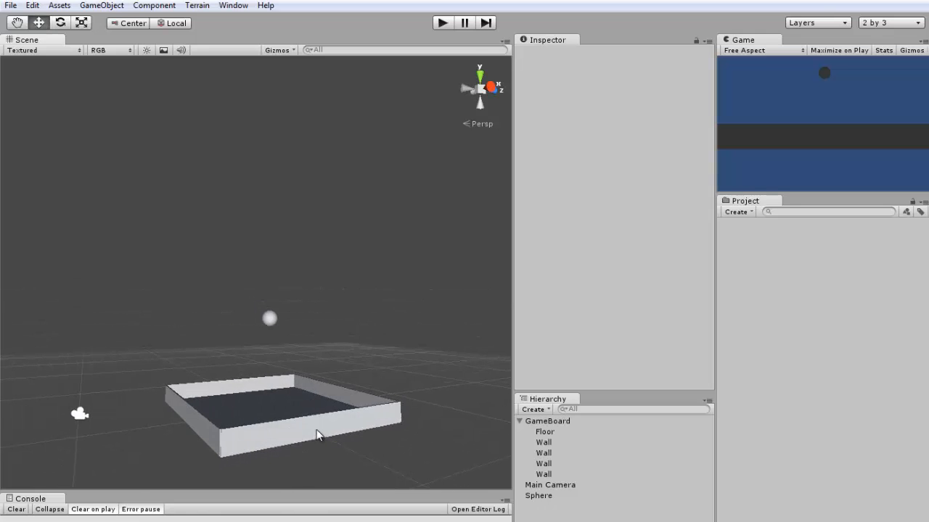
Tilt the Main Camera down to about 39.7 degrees on X to face the board and set its field of view to 40
{"action": "left_click_drag", "start_coordinate": [317, 433], "coordinate": [305, 460], "text": "alt"}
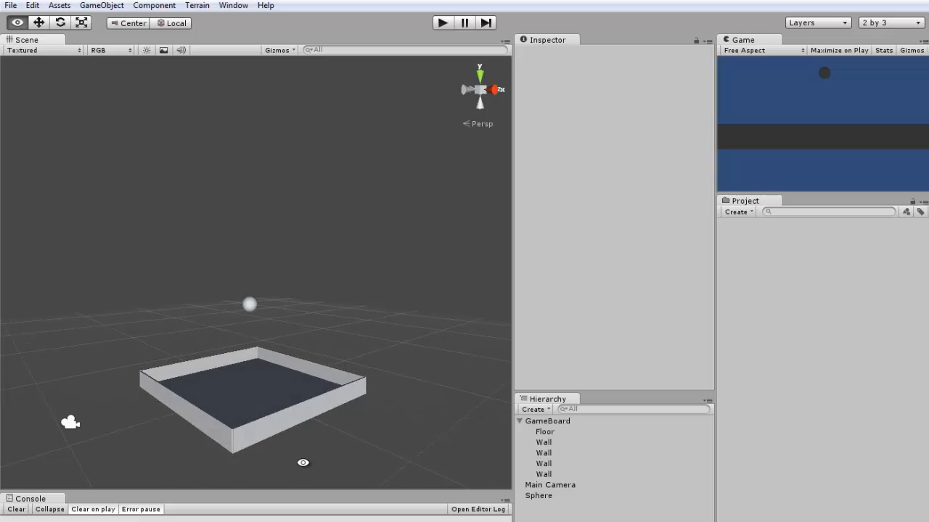
{"action": "left_click", "coordinate": [71, 424]}
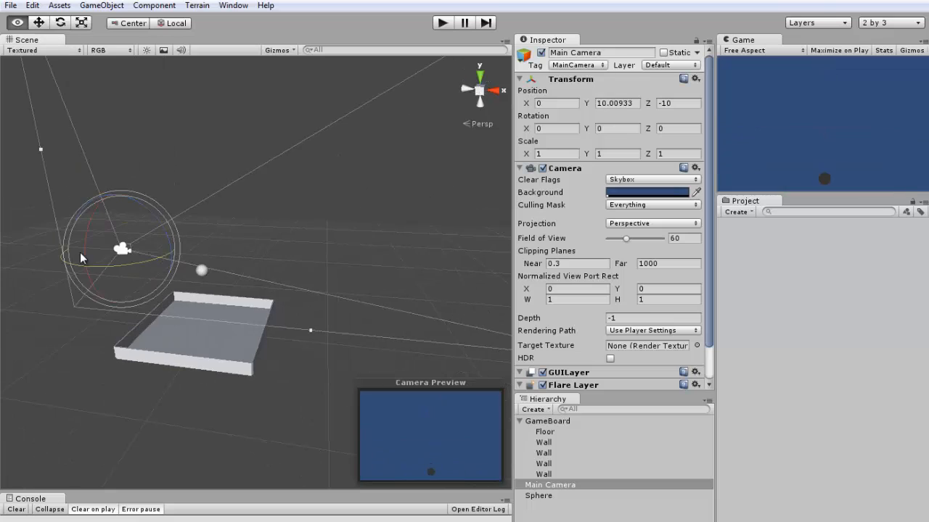
{"action": "left_click_drag", "start_coordinate": [83, 252], "coordinate": [108, 179]}
{"action": "scroll", "coordinate": [108, 178], "scroll_direction": "down", "scroll_amount": 2}
{"action": "left_click_drag", "start_coordinate": [707, 245], "coordinate": [710, 276]}
{"action": "left_click_drag", "start_coordinate": [626, 200], "coordinate": [614, 203]}
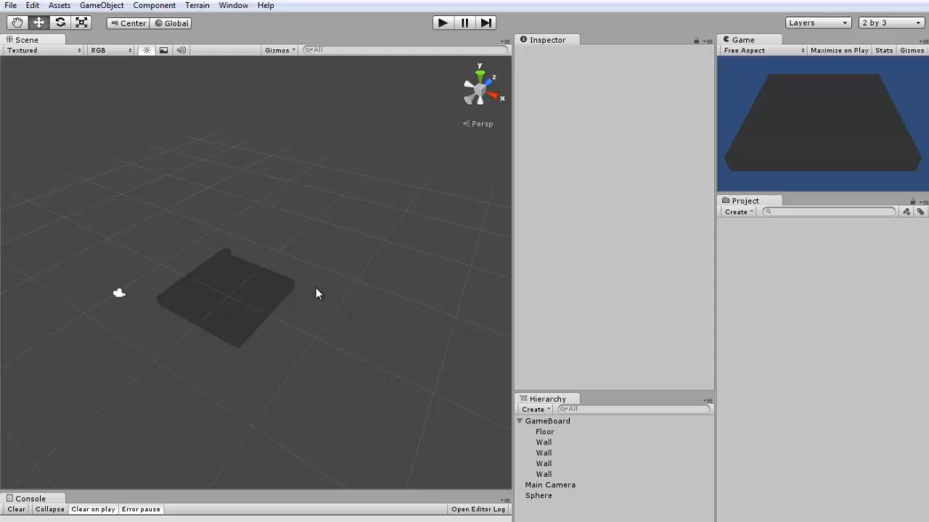
Create a spotlight, raise it above the board to about Y 9.92 and adjust its cone to about 32.5 degrees
{"action": "left_click", "coordinate": [101, 5]}
{"action": "mouse_move", "coordinate": [120, 34]}
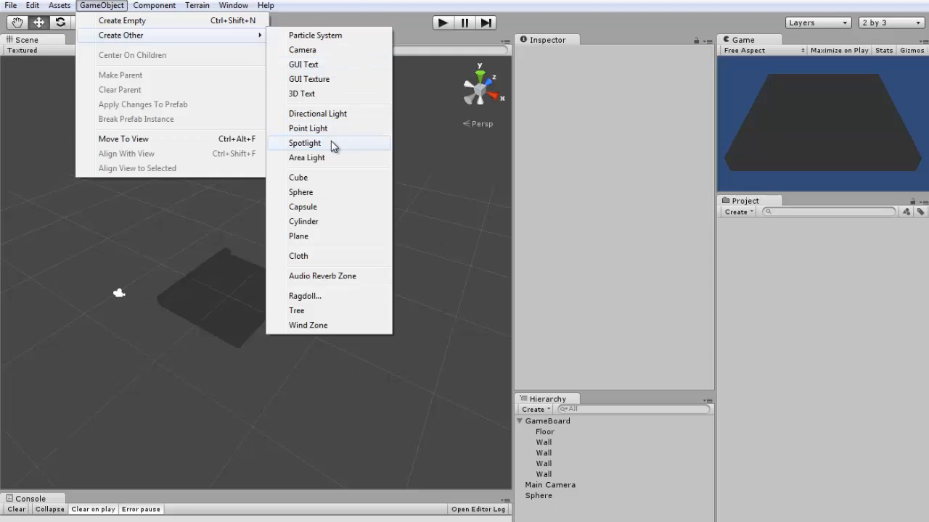
{"action": "left_click", "coordinate": [304, 143]}
{"action": "left_click_drag", "start_coordinate": [257, 235], "coordinate": [215, 161]}
{"action": "left_click_drag", "start_coordinate": [246, 311], "coordinate": [248, 312]}
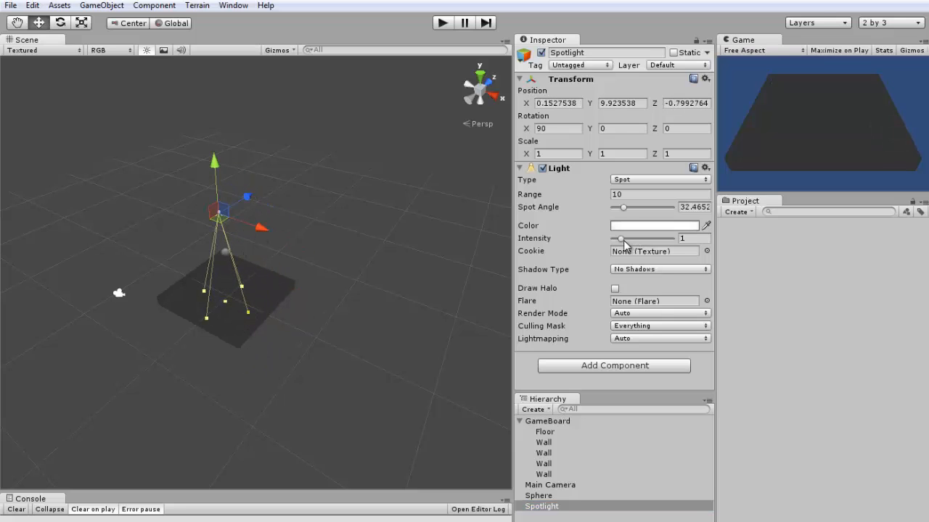
Set the spotlight's intensity to 1.9, its range to 20 and its spot angle to 67
{"action": "left_click_drag", "start_coordinate": [621, 240], "coordinate": [627, 240]}
{"action": "left_click_drag", "start_coordinate": [623, 208], "coordinate": [643, 210]}
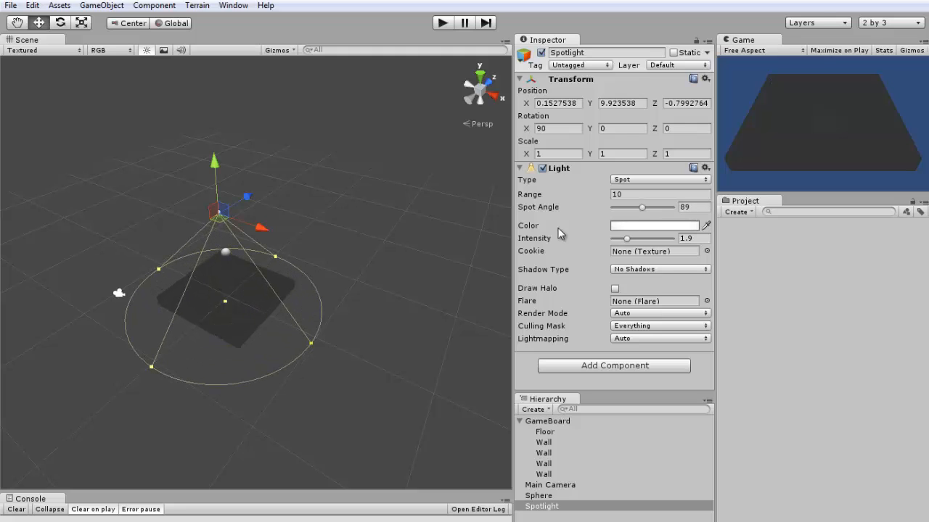
{"action": "left_click", "coordinate": [631, 194]}
{"action": "type", "text": "20"}
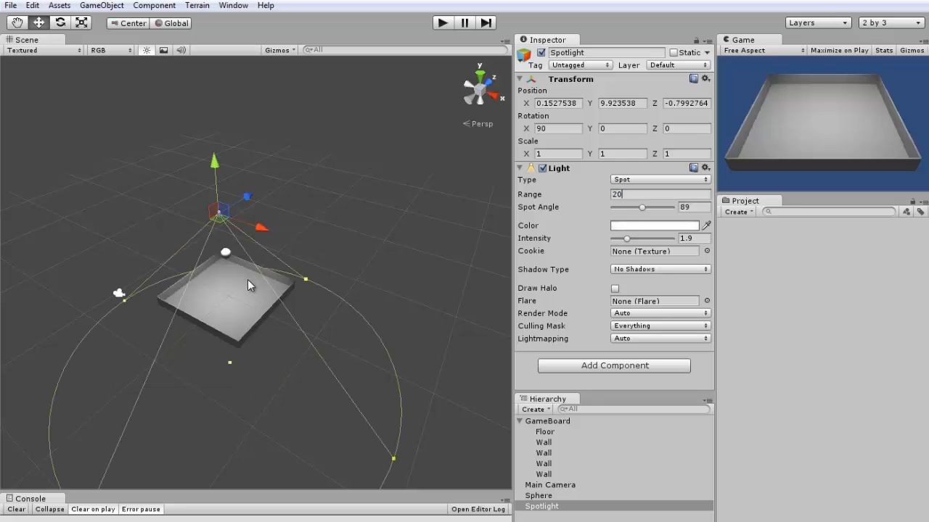
{"action": "left_click_drag", "start_coordinate": [642, 208], "coordinate": [635, 209]}
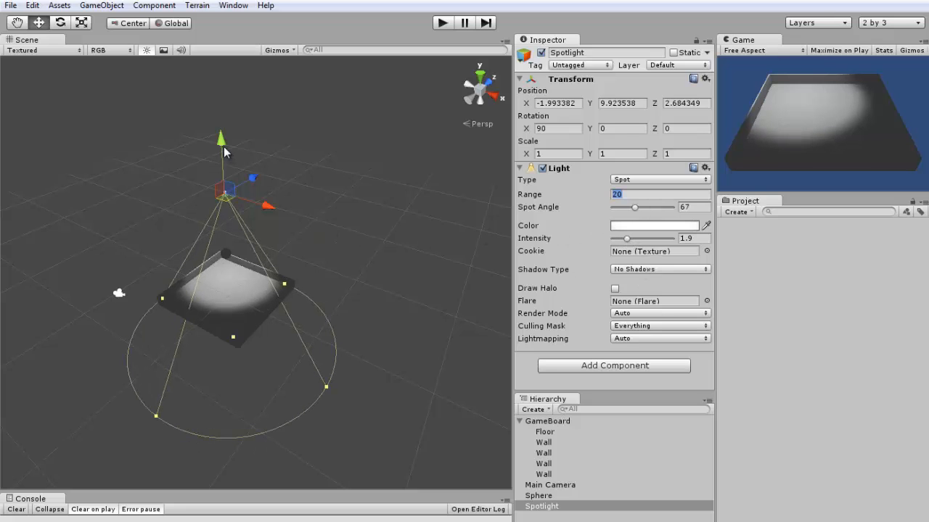
Raise the spotlight, tilt it to about 87.4 degrees on X, and reposition it so the light covers the whole board
{"action": "left_click_drag", "start_coordinate": [224, 147], "coordinate": [207, 113]}
{"action": "left_click_drag", "start_coordinate": [253, 332], "coordinate": [400, 332], "text": "alt"}
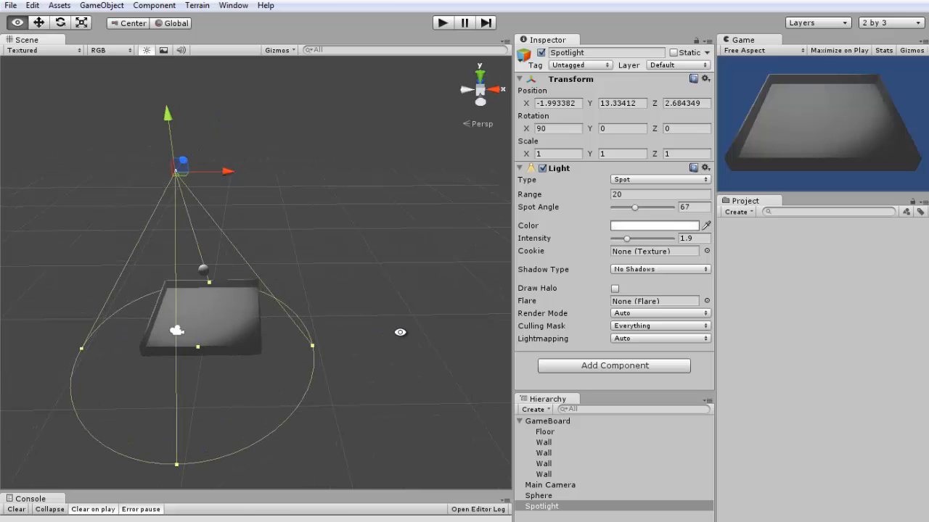
{"action": "left_click", "coordinate": [60, 22]}
{"action": "mouse_move", "coordinate": [161, 138]}
{"action": "left_mouse_down"}
{"action": "mouse_move", "coordinate": [157, 169]}
{"action": "mouse_move", "coordinate": [160, 141]}
{"action": "left_mouse_up"}
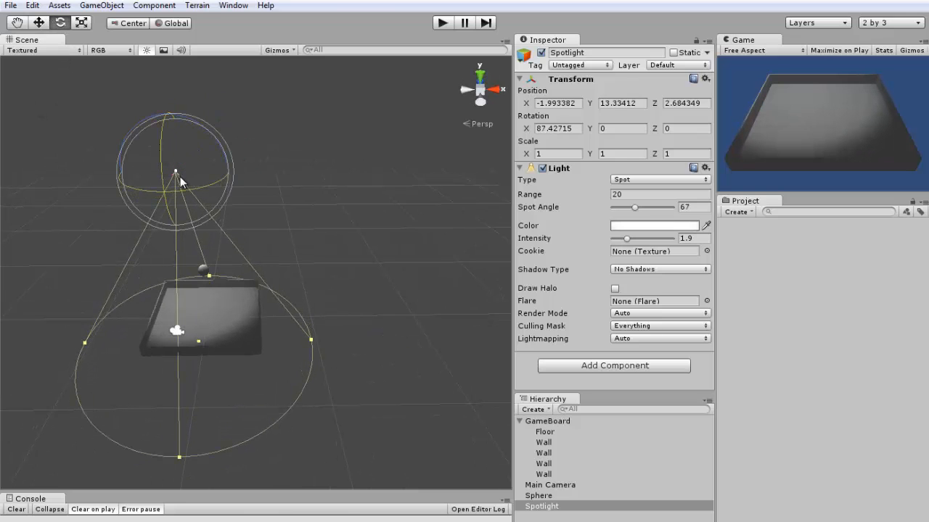
{"action": "left_click", "coordinate": [38, 22]}
{"action": "left_click_drag", "start_coordinate": [172, 173], "coordinate": [181, 193]}
{"action": "left_click", "coordinate": [301, 305]}
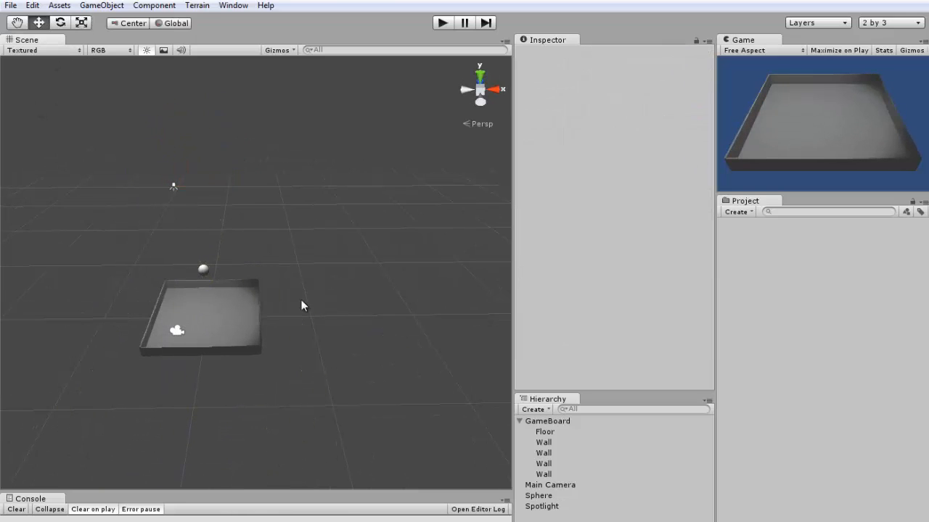
Raise the Main Camera to about Y 10.03 so both the ball and the board are in its view
{"action": "left_click_drag", "start_coordinate": [301, 305], "coordinate": [285, 267], "text": "alt"}
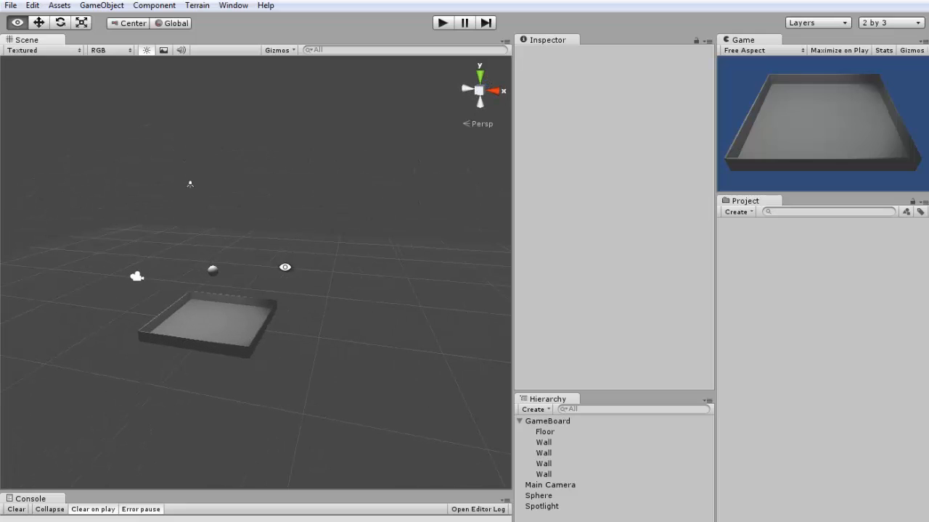
{"action": "left_click", "coordinate": [137, 276]}
{"action": "left_click_drag", "start_coordinate": [131, 225], "coordinate": [131, 199]}
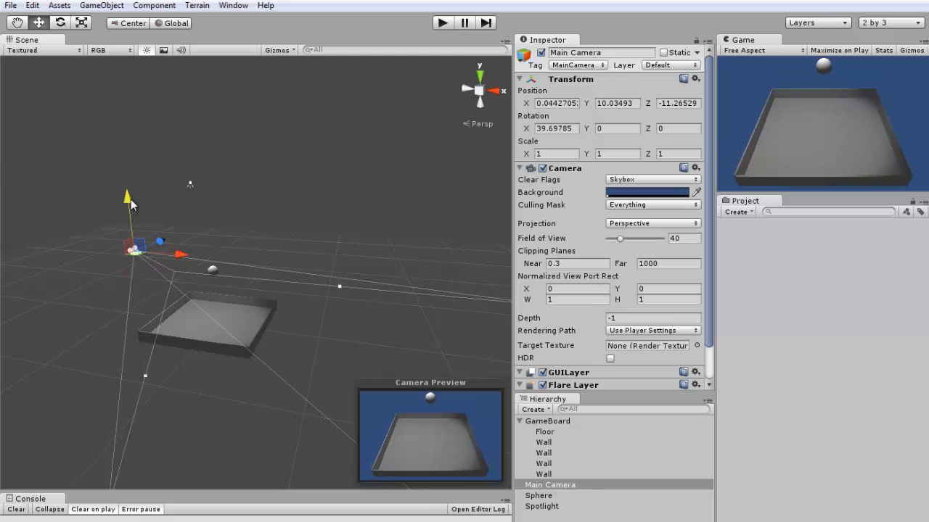
{"action": "left_click", "coordinate": [336, 247]}
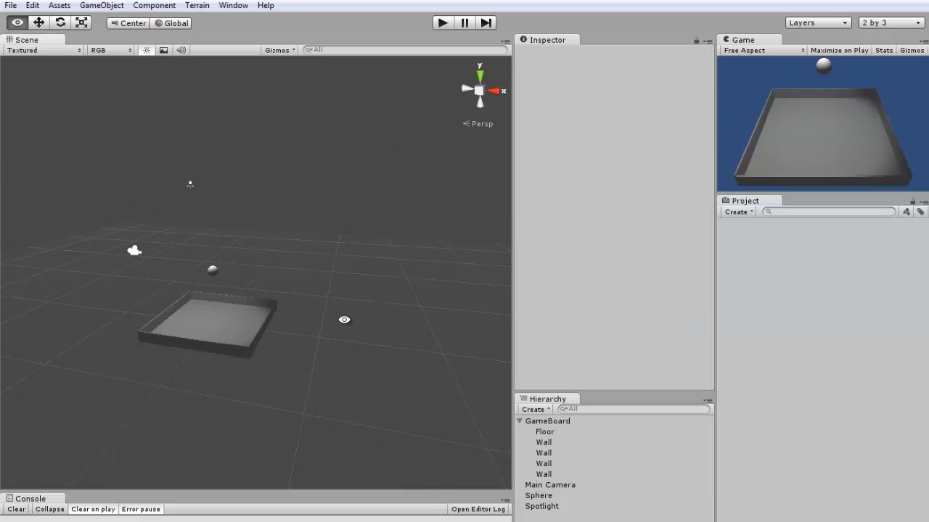
Run the game to check how the sphere behaves without physics, and stop it
{"action": "left_click_drag", "start_coordinate": [345, 319], "coordinate": [280, 331], "text": "alt"}
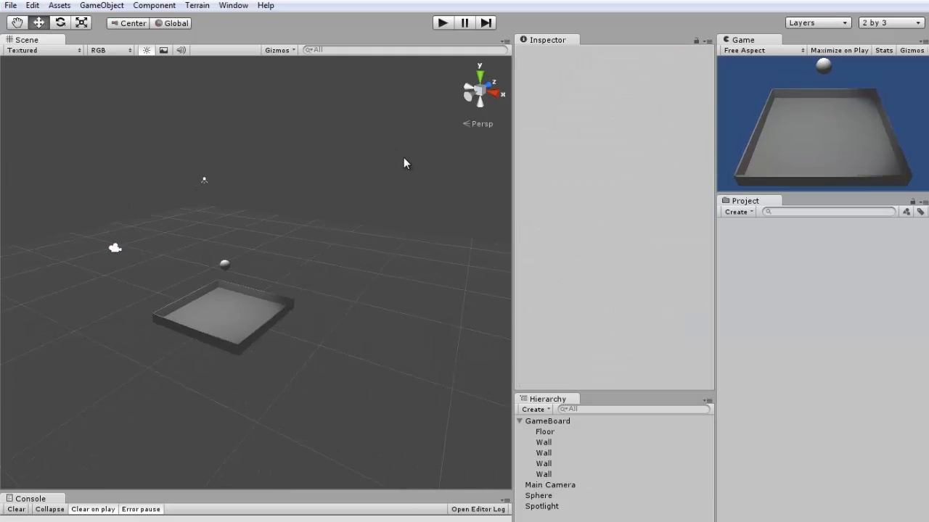
{"action": "left_click", "coordinate": [442, 23]}
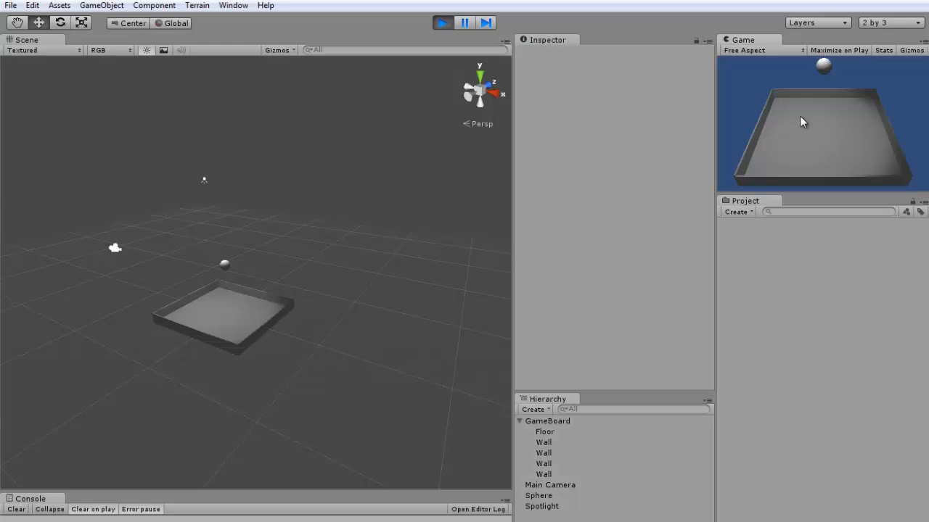
{"action": "key", "text": "ctrl+p"}
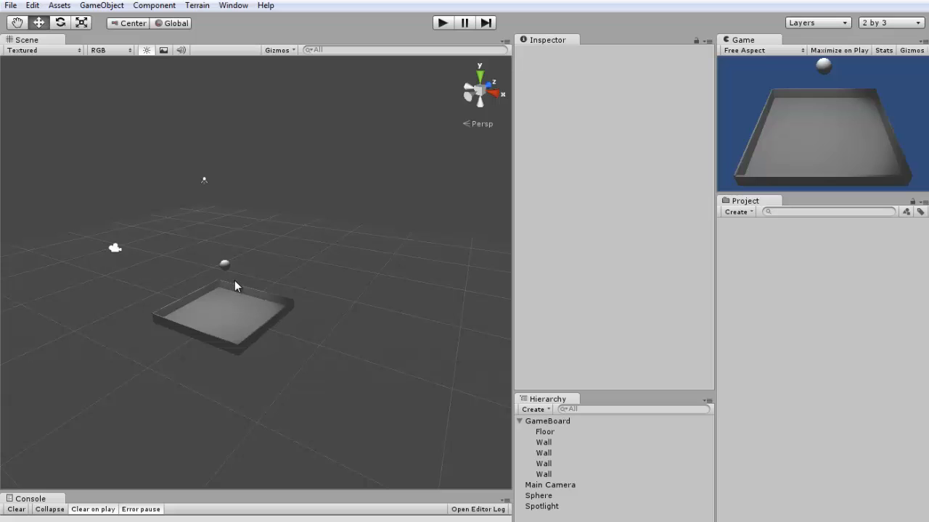
Add a Rigidbody physics component to the sphere and test-play its drop onto the board
{"action": "left_click", "coordinate": [224, 264]}
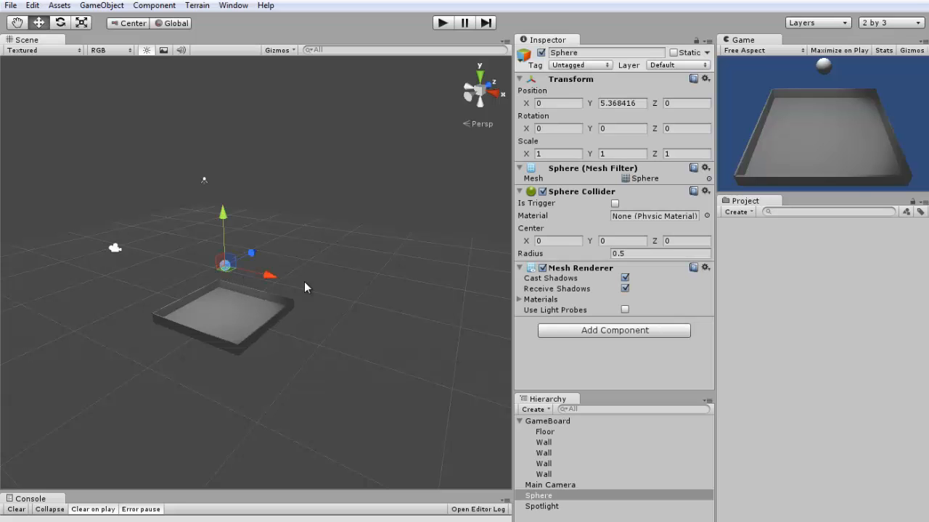
{"action": "left_click_drag", "start_coordinate": [305, 286], "coordinate": [240, 288], "text": "alt"}
{"action": "scroll", "coordinate": [255, 274], "scroll_direction": "up", "scroll_amount": 5}
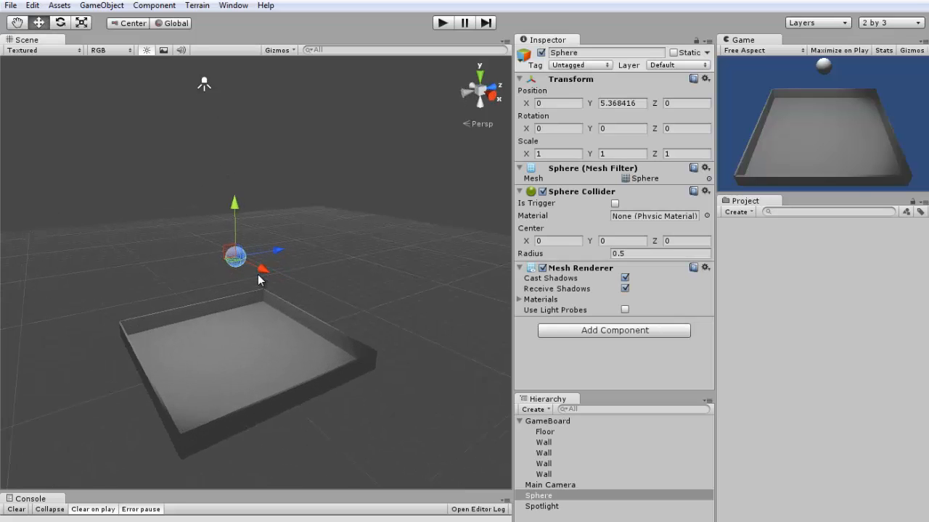
{"action": "left_click", "coordinate": [581, 191]}
{"action": "left_click", "coordinate": [580, 204]}
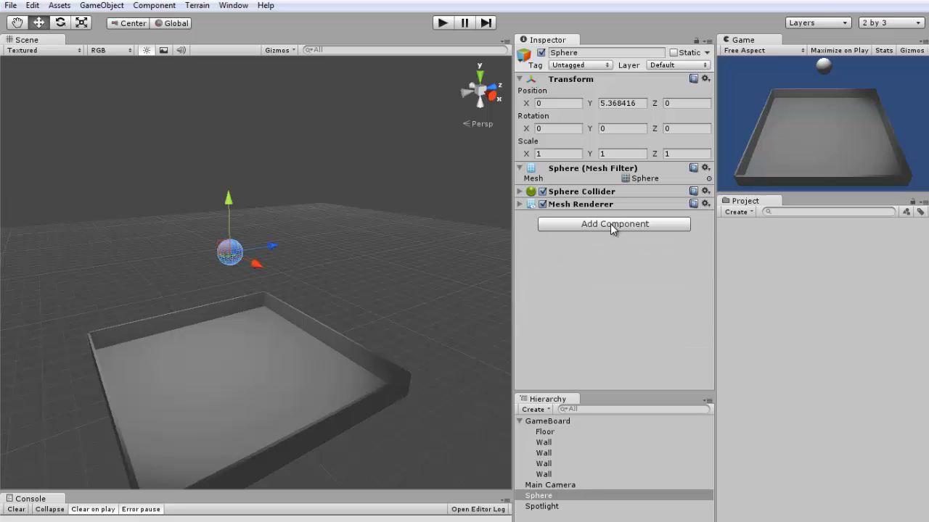
{"action": "left_click", "coordinate": [610, 223]}
{"action": "left_click", "coordinate": [599, 309]}
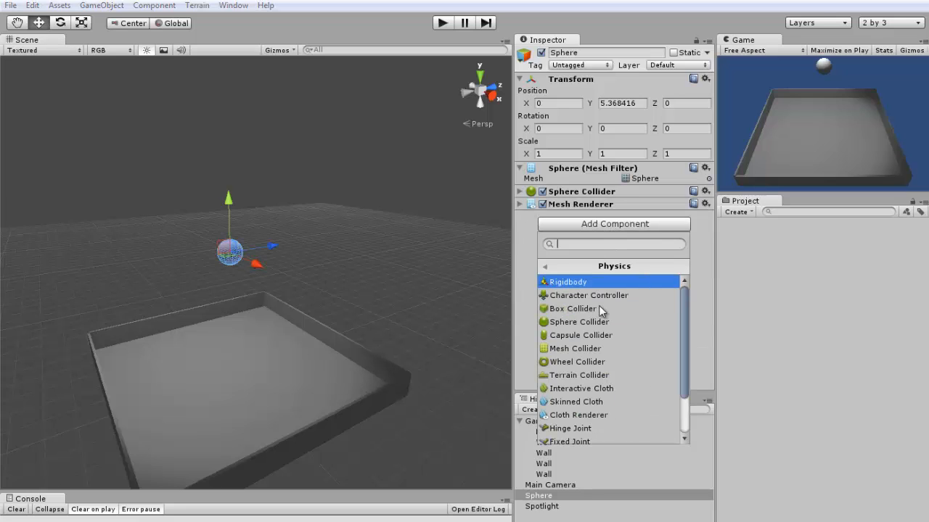
{"action": "left_click", "coordinate": [600, 282]}
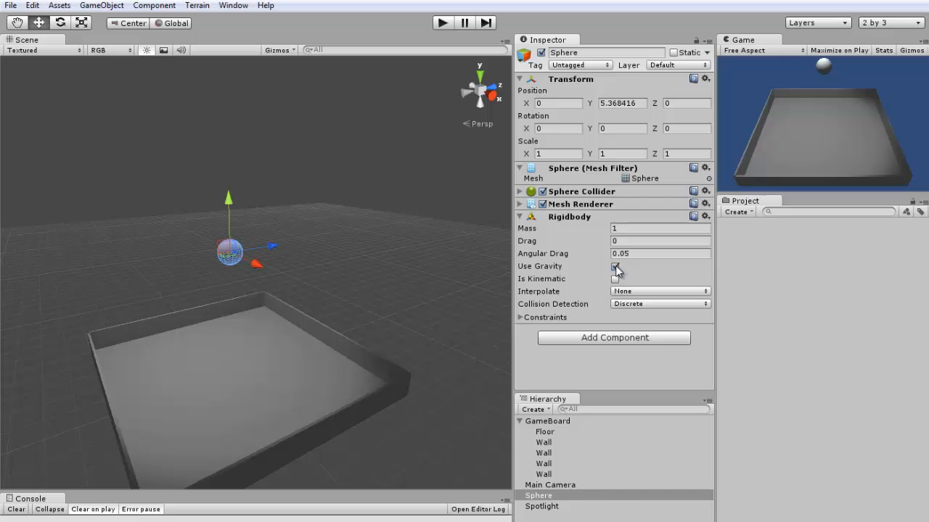
{"action": "left_click", "coordinate": [443, 23]}
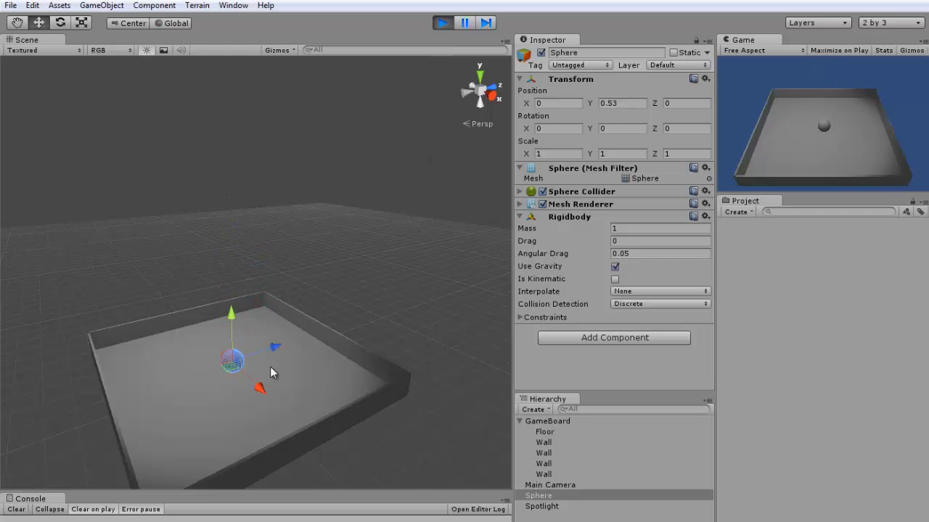
{"action": "left_click", "coordinate": [442, 24]}
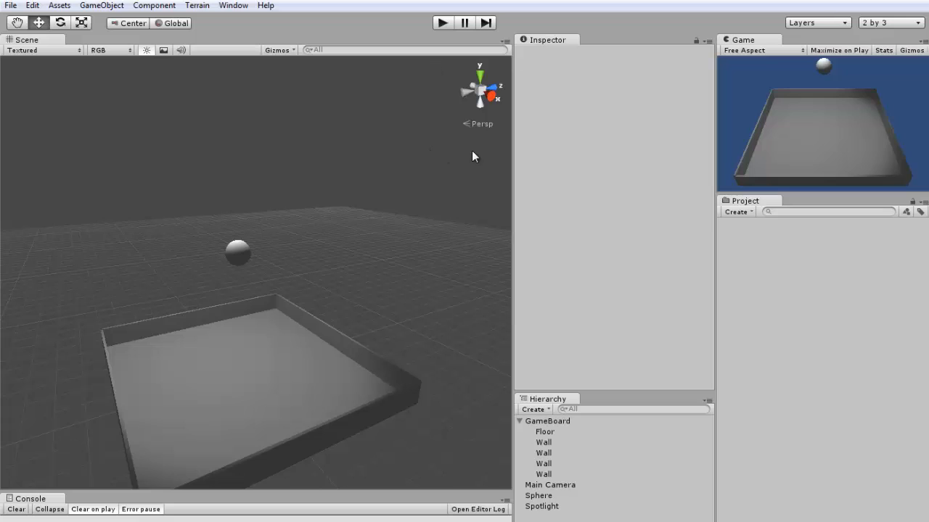
Expand the sphere's Sphere Collider settings and check which physic materials are available for it
{"action": "left_click", "coordinate": [242, 255]}
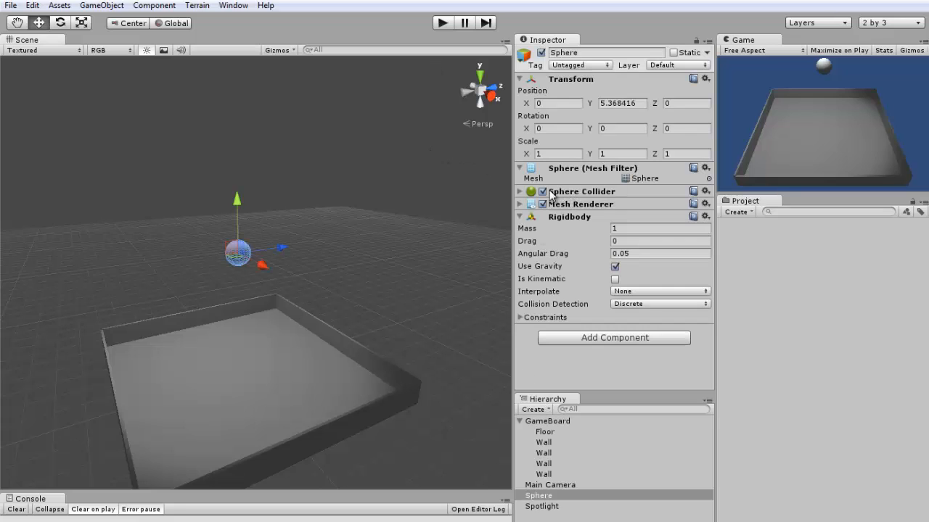
{"action": "left_click", "coordinate": [520, 192]}
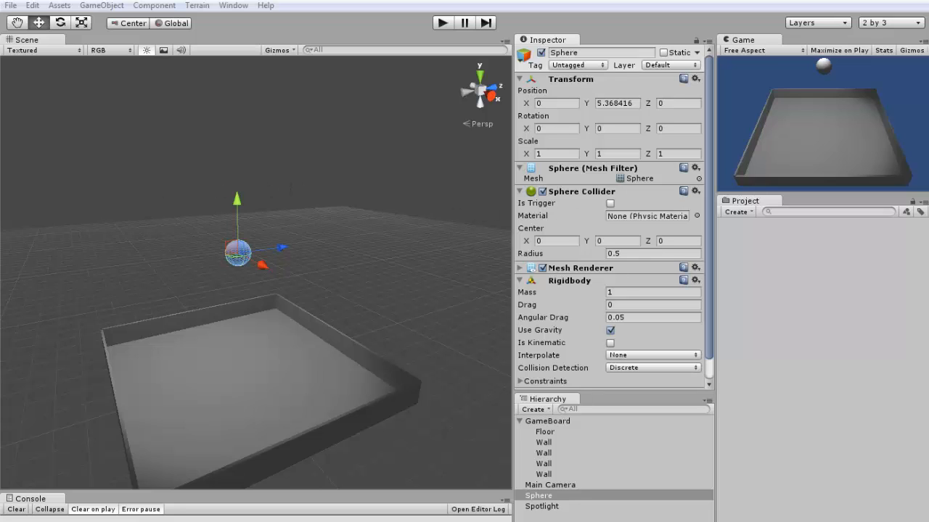
{"action": "left_click_drag", "start_coordinate": [0, 130], "coordinate": [778, 105]}
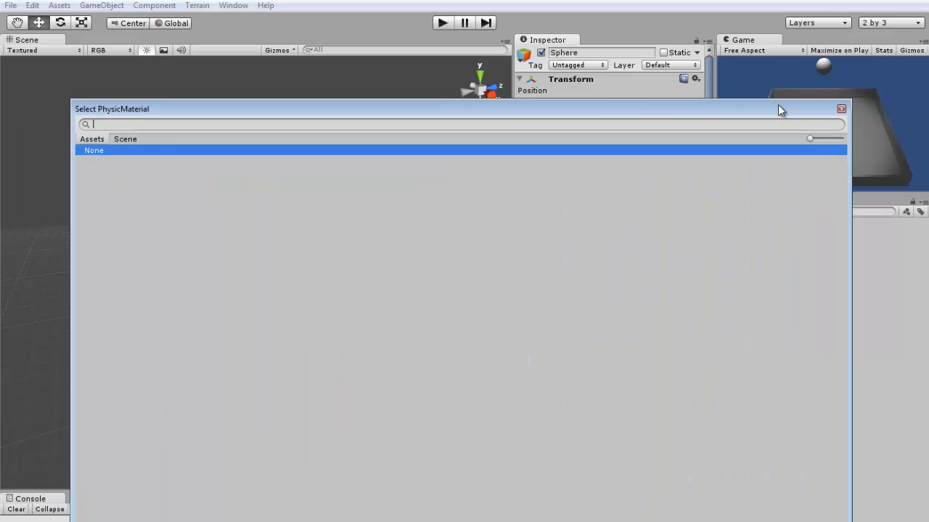
{"action": "left_click", "coordinate": [841, 110]}
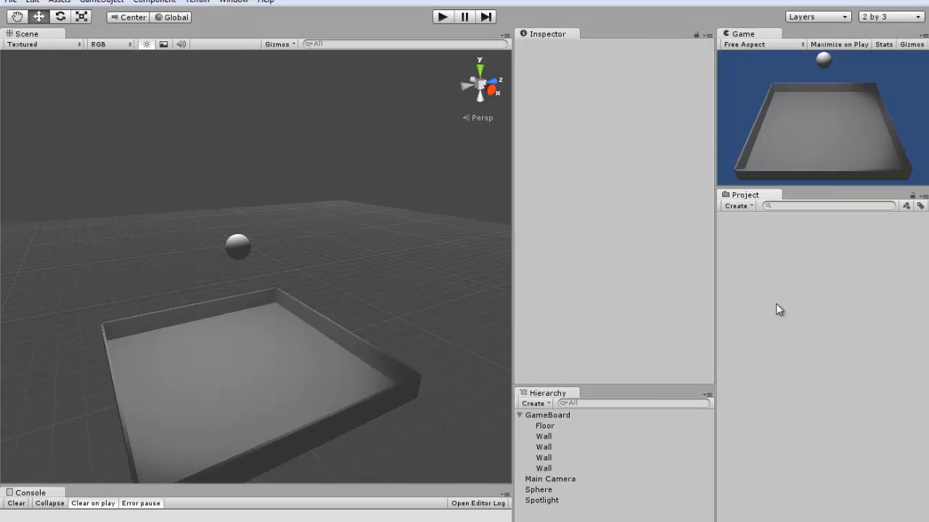
Import all items of the Physic Materials package into the project and expand its folders under Standard Assets
{"action": "right_click", "coordinate": [776, 312]}
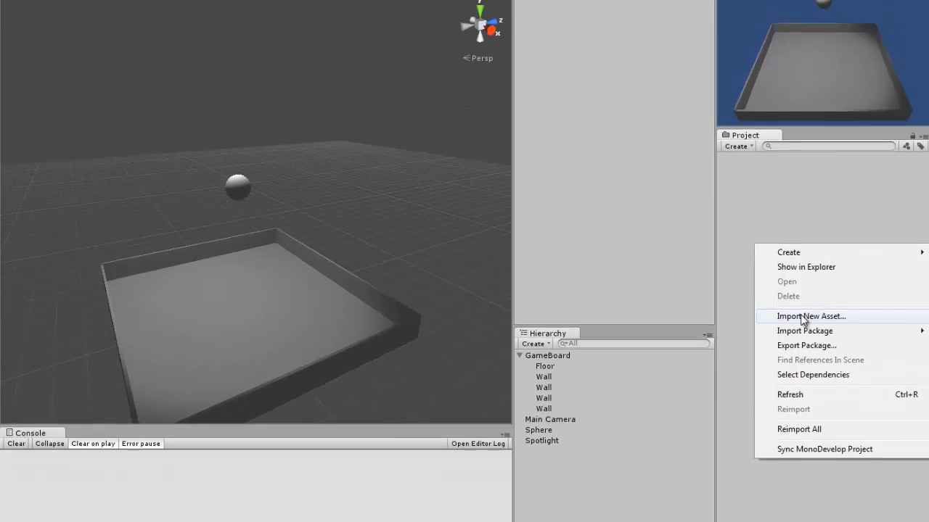
{"action": "mouse_move", "coordinate": [803, 364]}
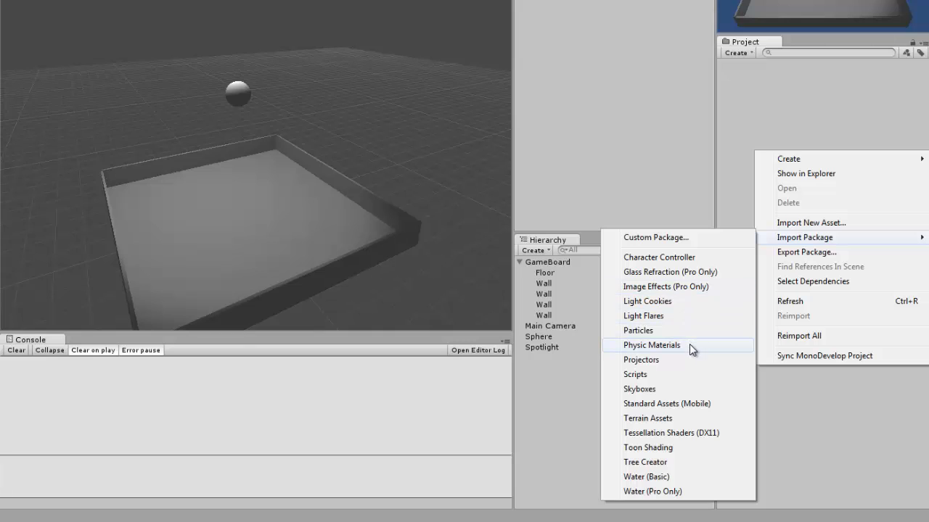
{"action": "left_click", "coordinate": [687, 346]}
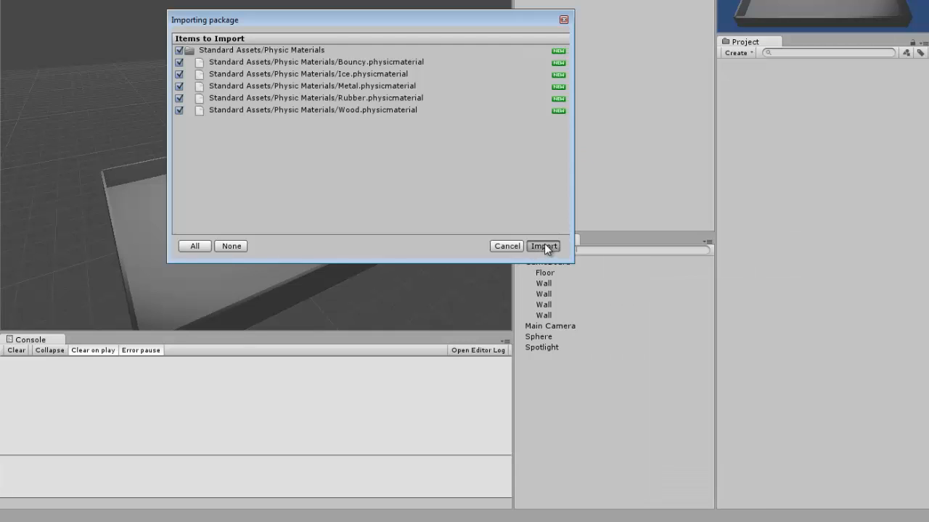
{"action": "left_click", "coordinate": [543, 246]}
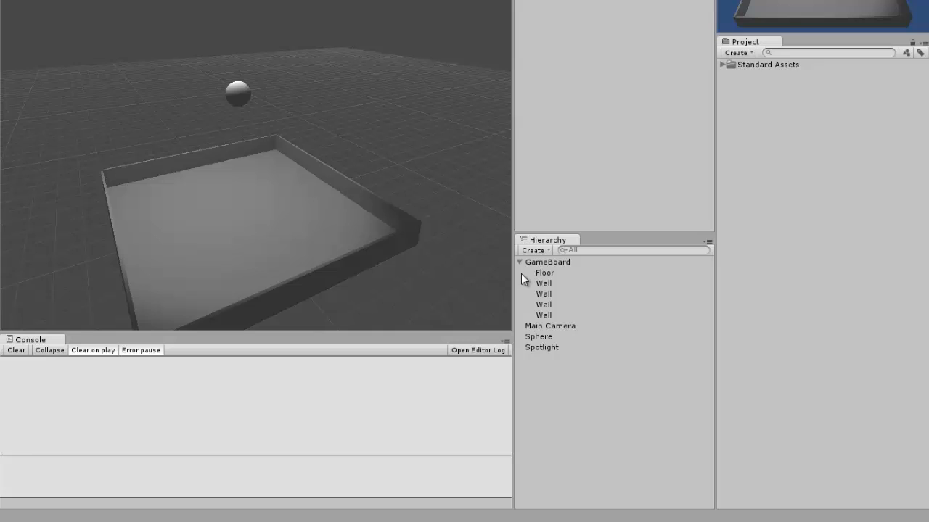
{"action": "left_click", "coordinate": [723, 65]}
{"action": "left_click", "coordinate": [731, 76]}
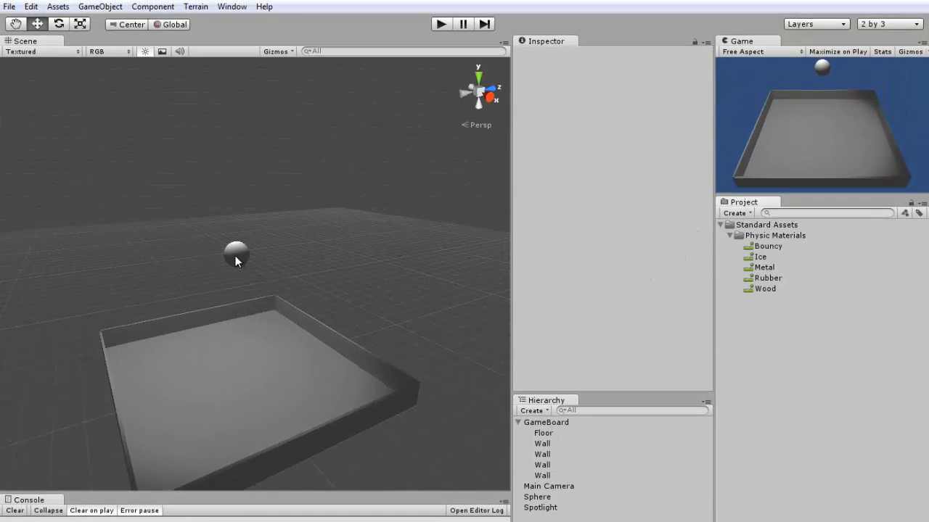
Assign the Bouncy physic material to the sphere's Sphere Collider
{"action": "left_click", "coordinate": [235, 257]}
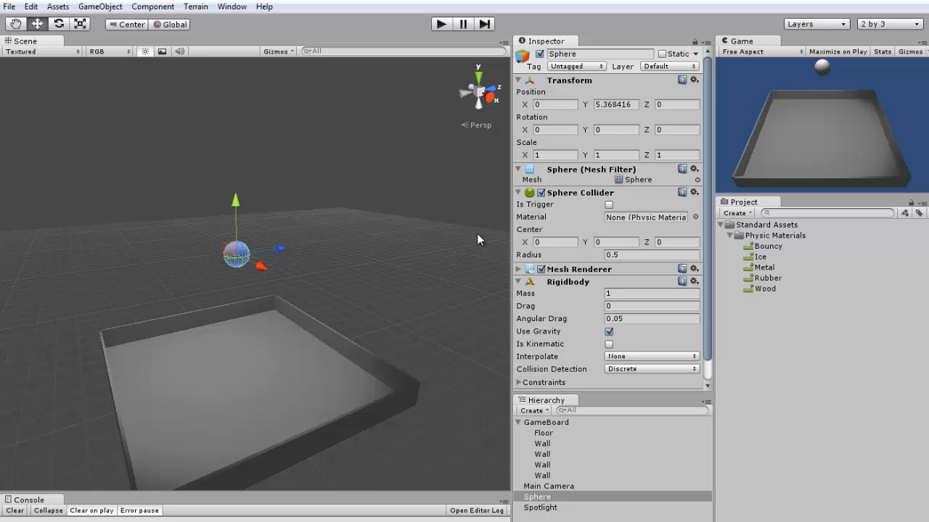
{"action": "left_click", "coordinate": [694, 217]}
{"action": "left_click", "coordinate": [151, 162]}
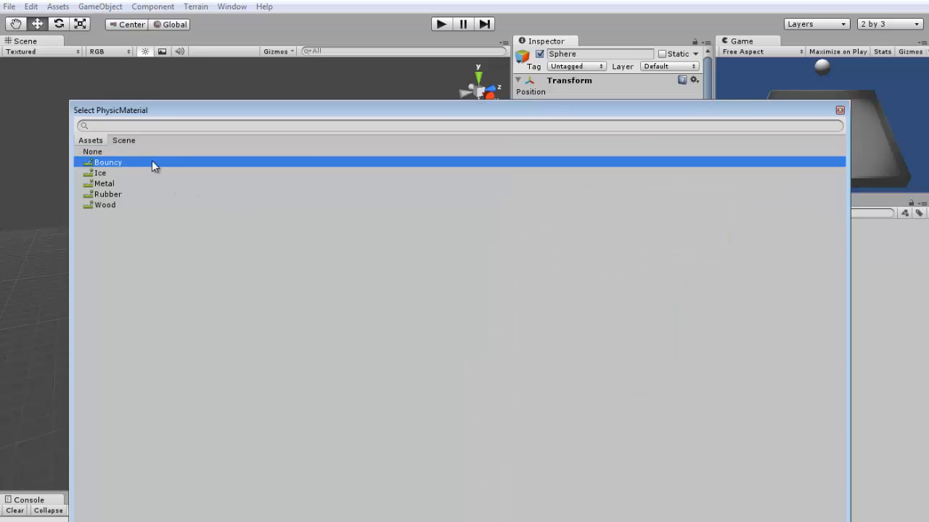
Confirm Bouncy as the sphere's collider material and test-play the sphere's bounce on the board
{"action": "double_click", "coordinate": [600, 167]}
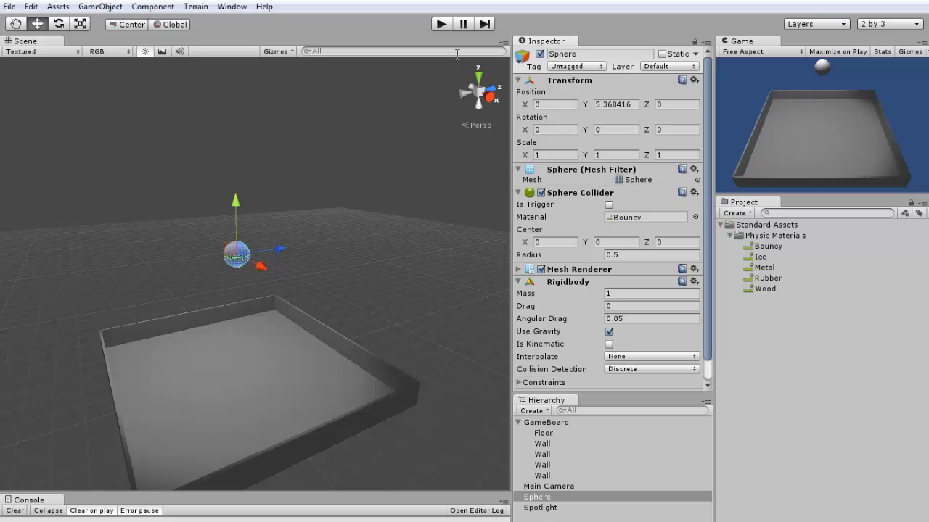
{"action": "left_click", "coordinate": [440, 25]}
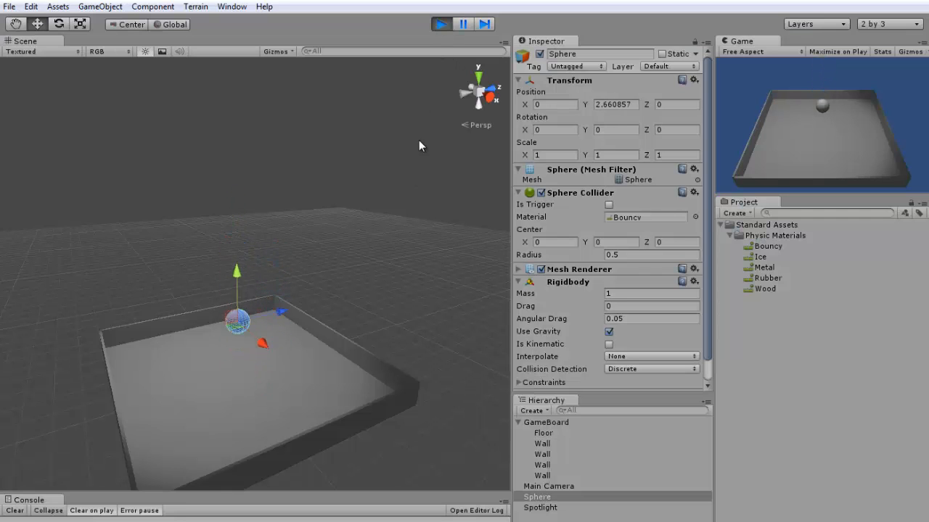
{"action": "left_click", "coordinate": [440, 24]}
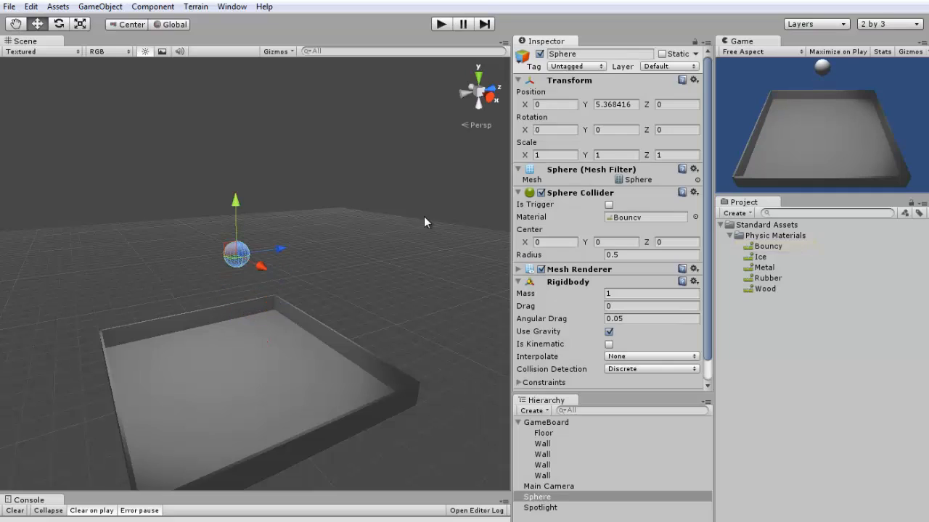
Open the Bouncy physic material assigned to the sphere and examine its friction and bounciness properties
{"action": "double_click", "coordinate": [637, 219]}
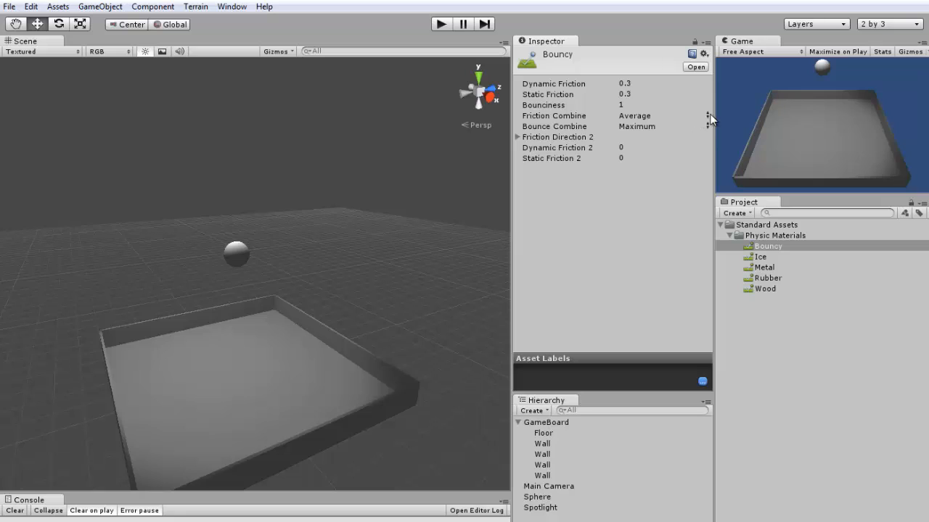
{"action": "left_click", "coordinate": [593, 85]}
{"action": "key", "text": "Tab"}
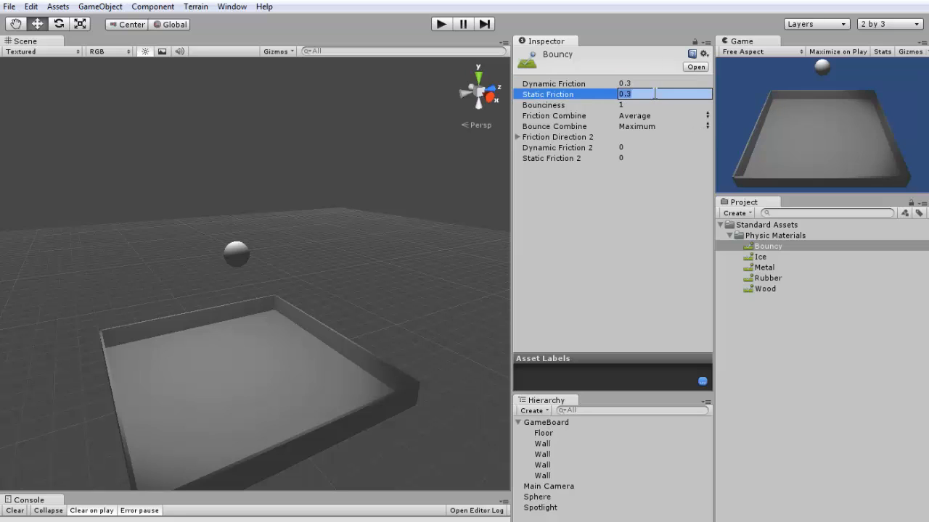
{"action": "left_click", "coordinate": [594, 84]}
Duplicate the Bouncy physic material and name the copy MyBouncy
{"action": "left_click", "coordinate": [774, 244]}
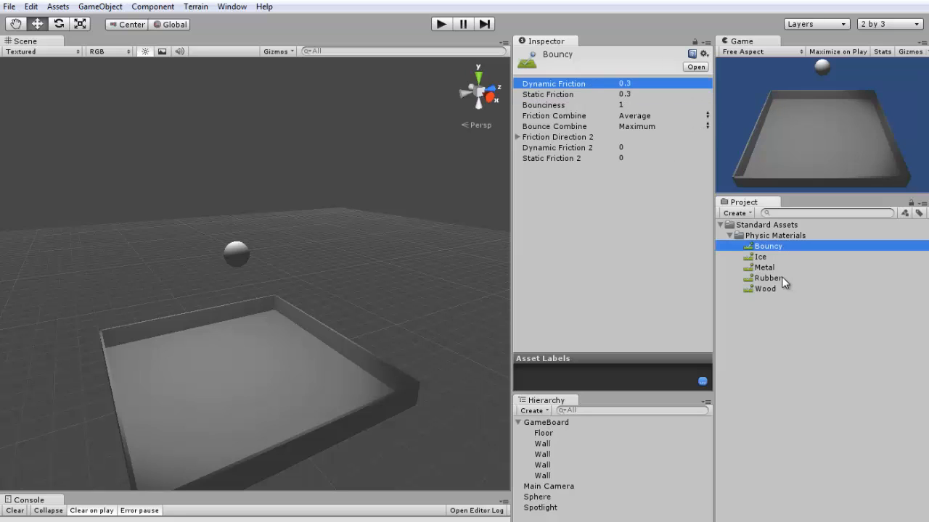
{"action": "key", "text": "ctrl+d"}
{"action": "left_click", "coordinate": [779, 255]}
{"action": "left_click", "coordinate": [794, 257]}
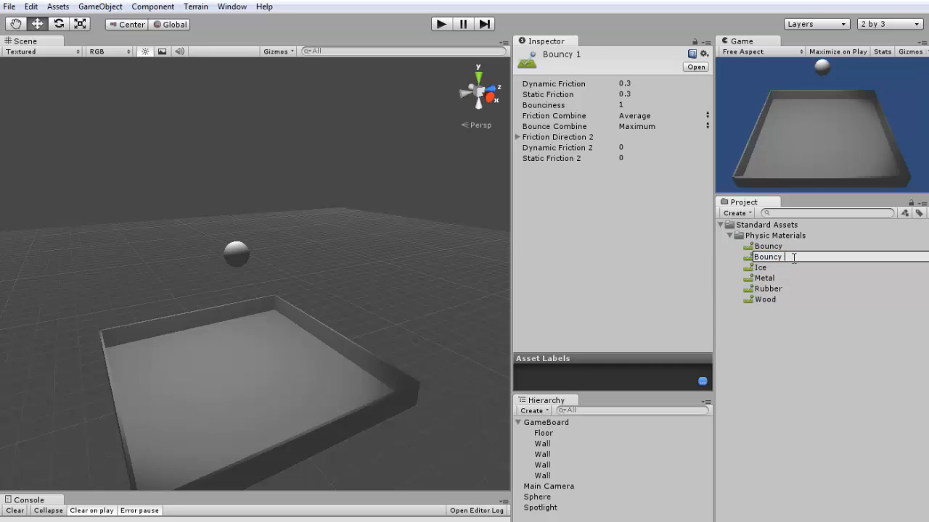
{"action": "key", "text": "BackSpace"}
{"action": "key", "text": "BackSpace"}
{"action": "key", "text": "Home"}
{"action": "type", "text": "My"}
{"action": "key", "text": "Return"}
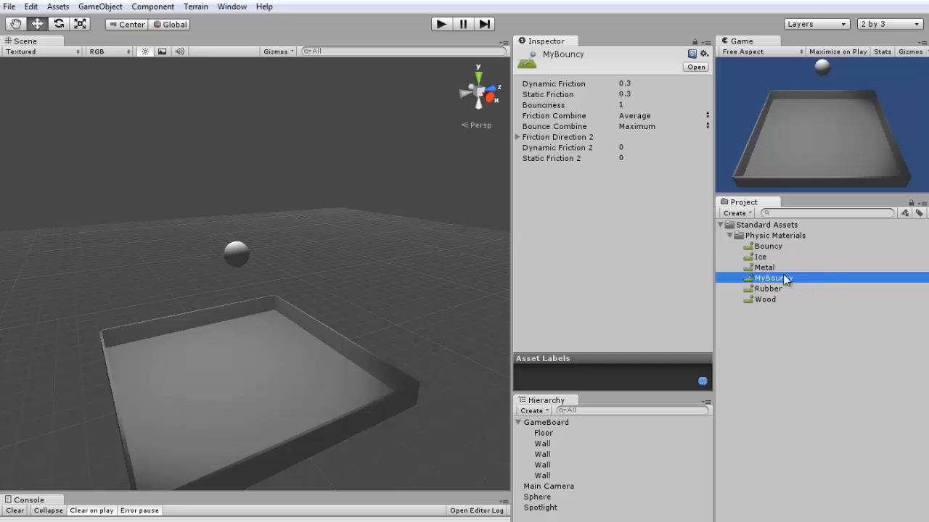
Set the Bounciness of the MyBouncy physic material to 0.5
{"action": "left_click", "coordinate": [783, 276]}
{"action": "left_click", "coordinate": [621, 105]}
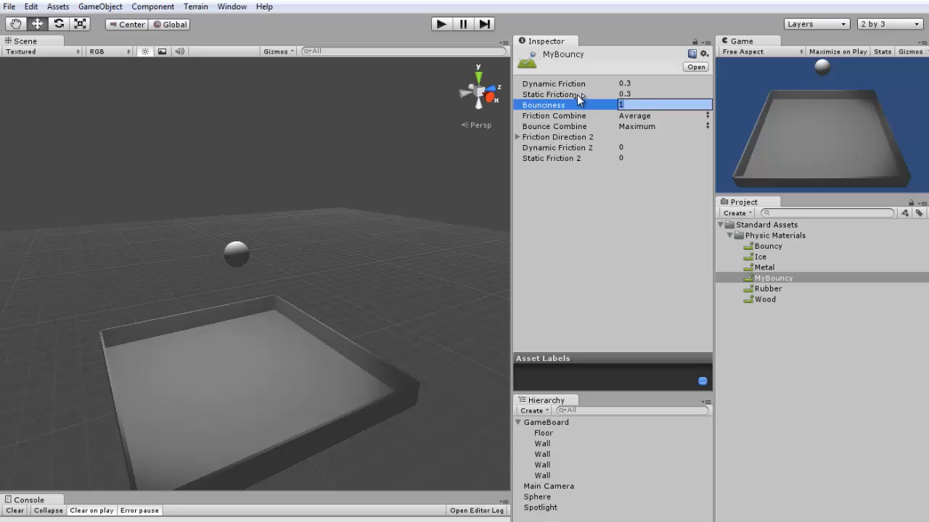
{"action": "type", "text": "0."}
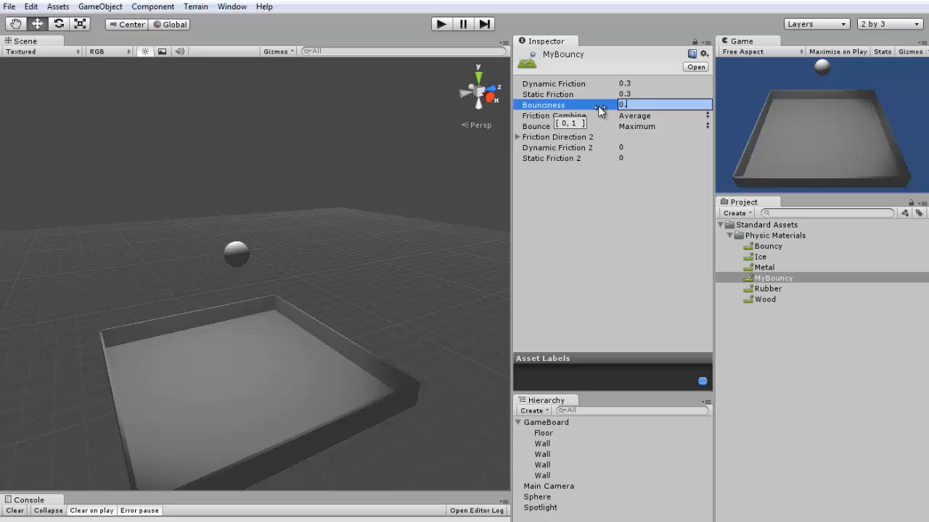
{"action": "type", "text": "5"}
{"action": "key", "text": "Return"}
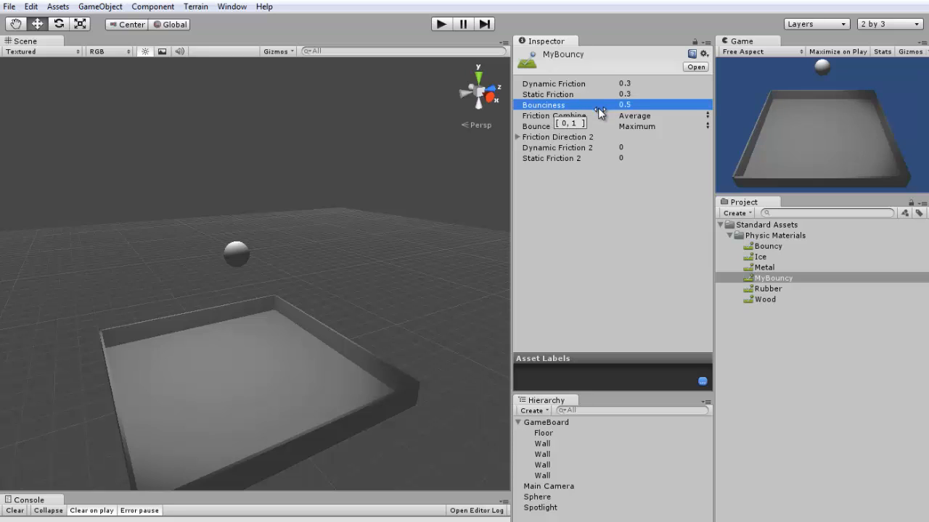
Assign the MyBouncy physic material to the sphere's Sphere Collider and start a test play
{"action": "left_click", "coordinate": [239, 252]}
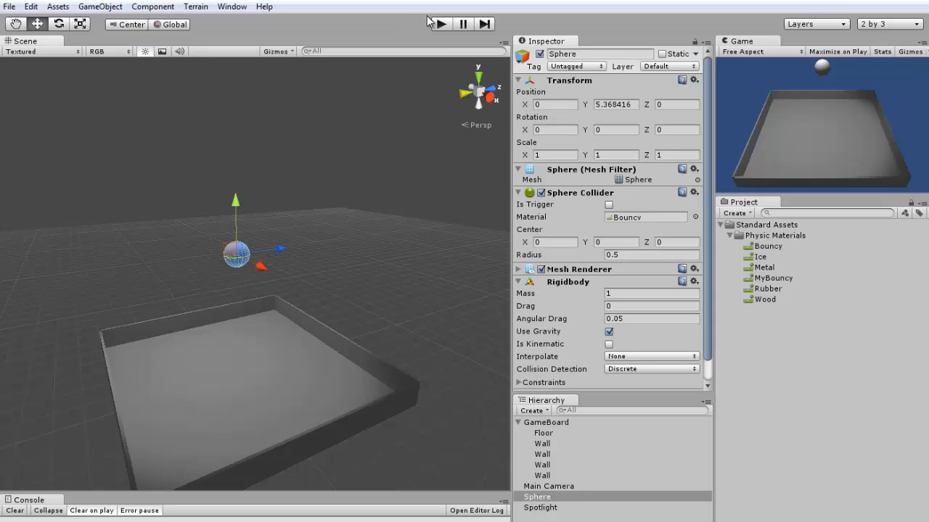
{"action": "left_click", "coordinate": [694, 217]}
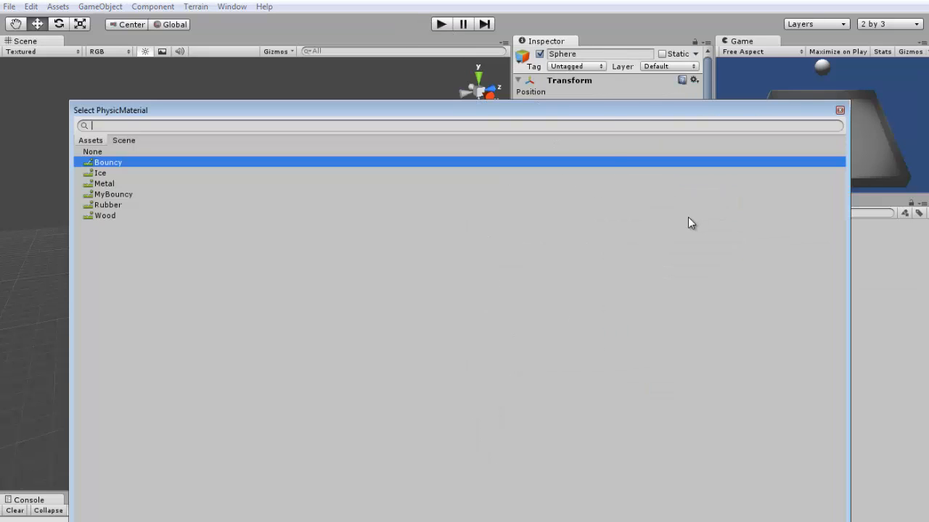
{"action": "left_click", "coordinate": [141, 195]}
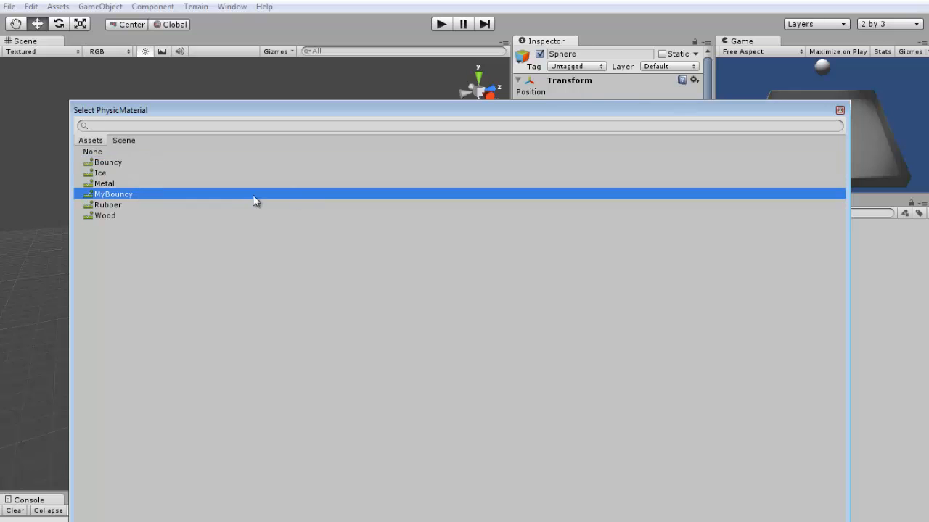
{"action": "double_click", "coordinate": [224, 194]}
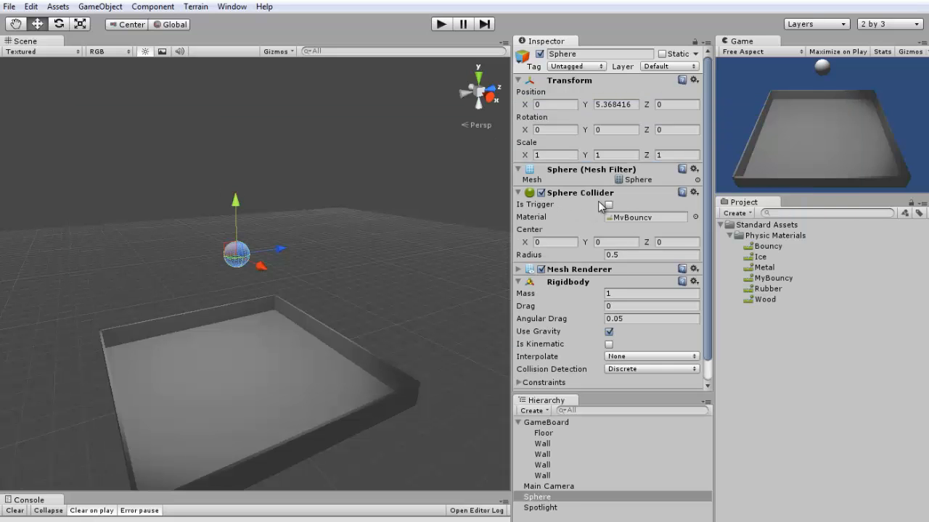
{"action": "left_click", "coordinate": [441, 24]}
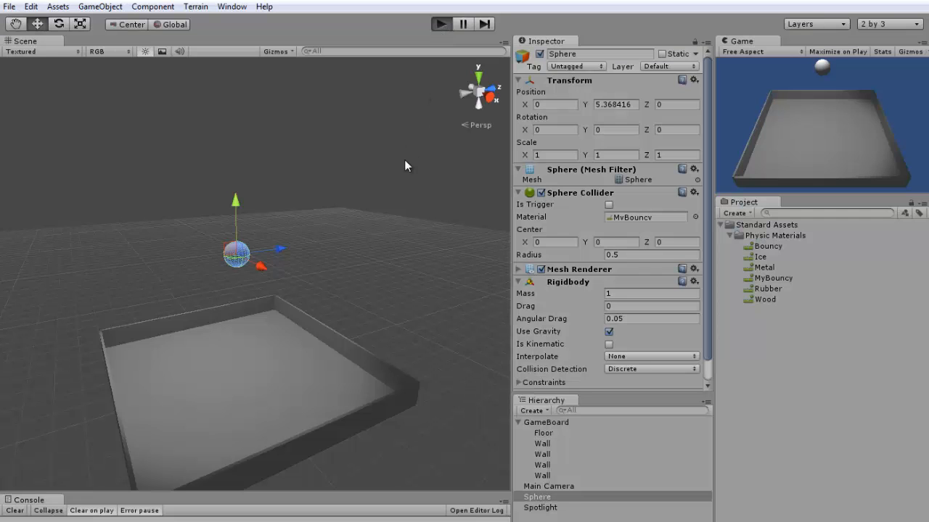